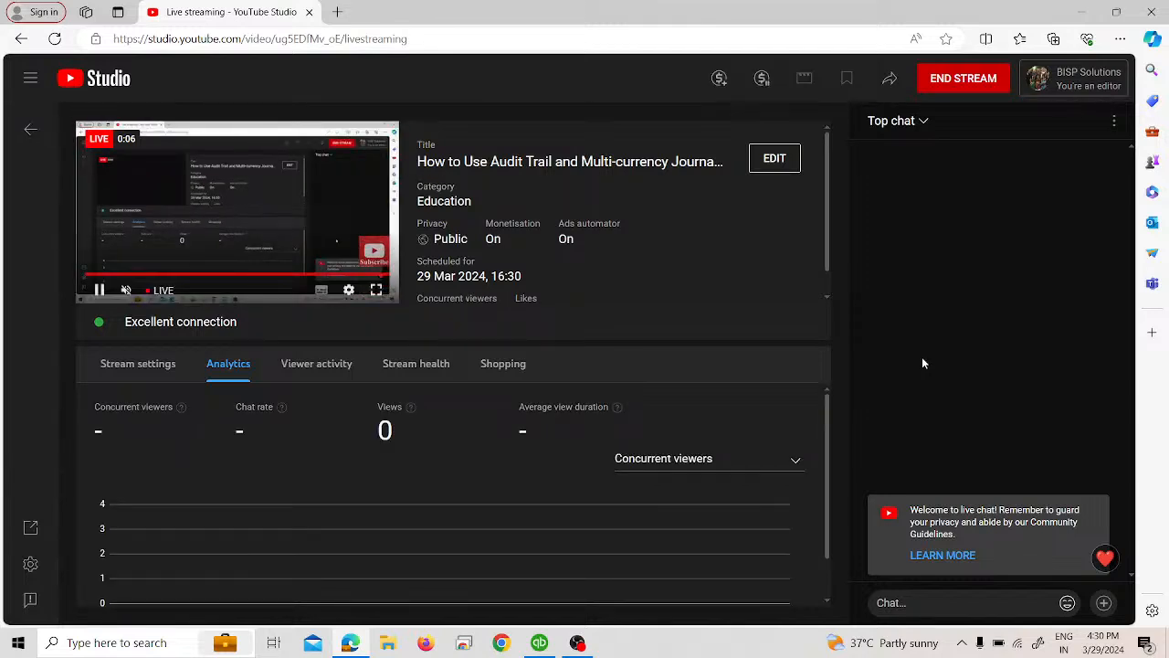
Step: Switch from the browser to QuickBooks, open a general journal entry form, dismiss the numbering notice and maximize the form
left_click(1080, 12)
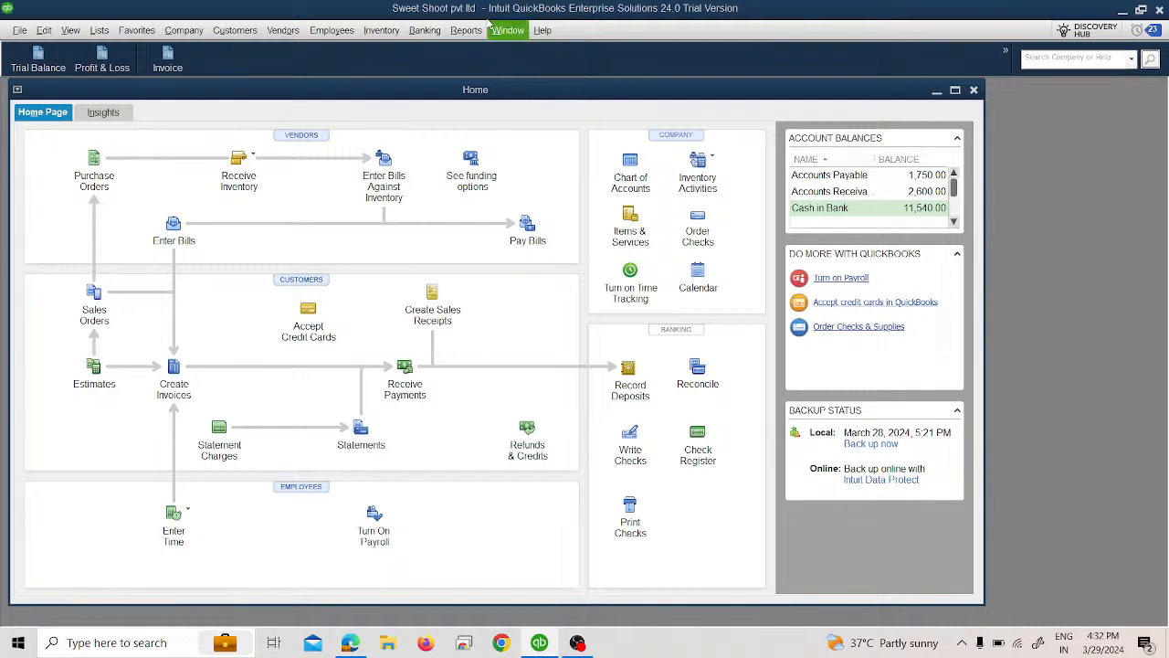
left_click(188, 29)
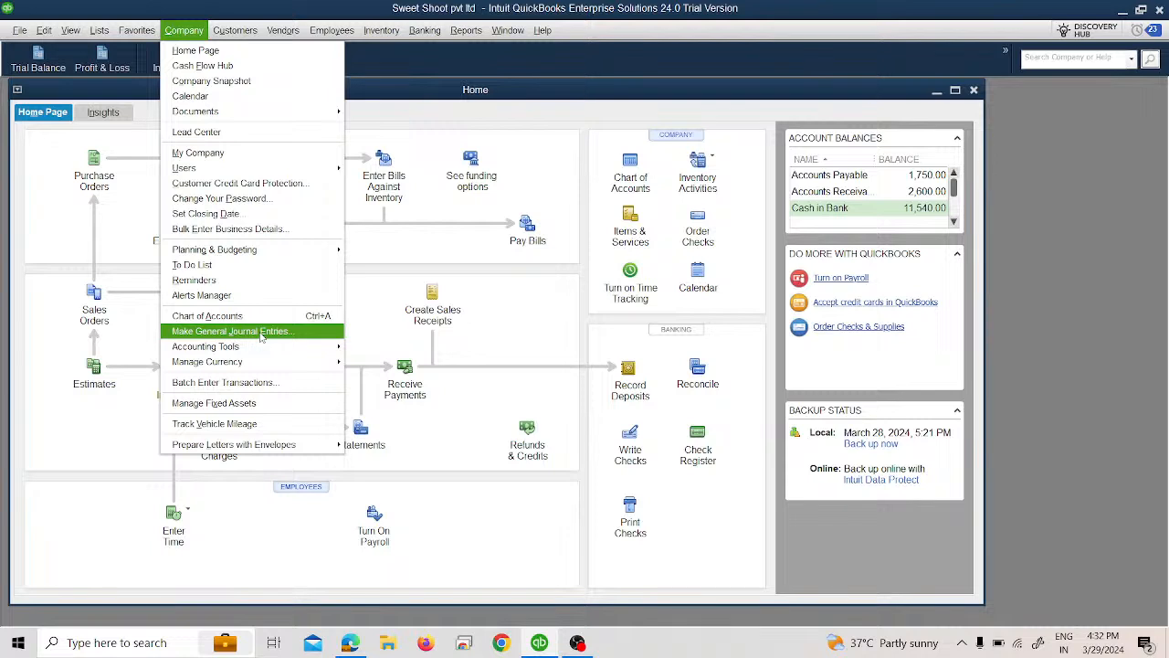
key("XF86AudioRaiseVolume")
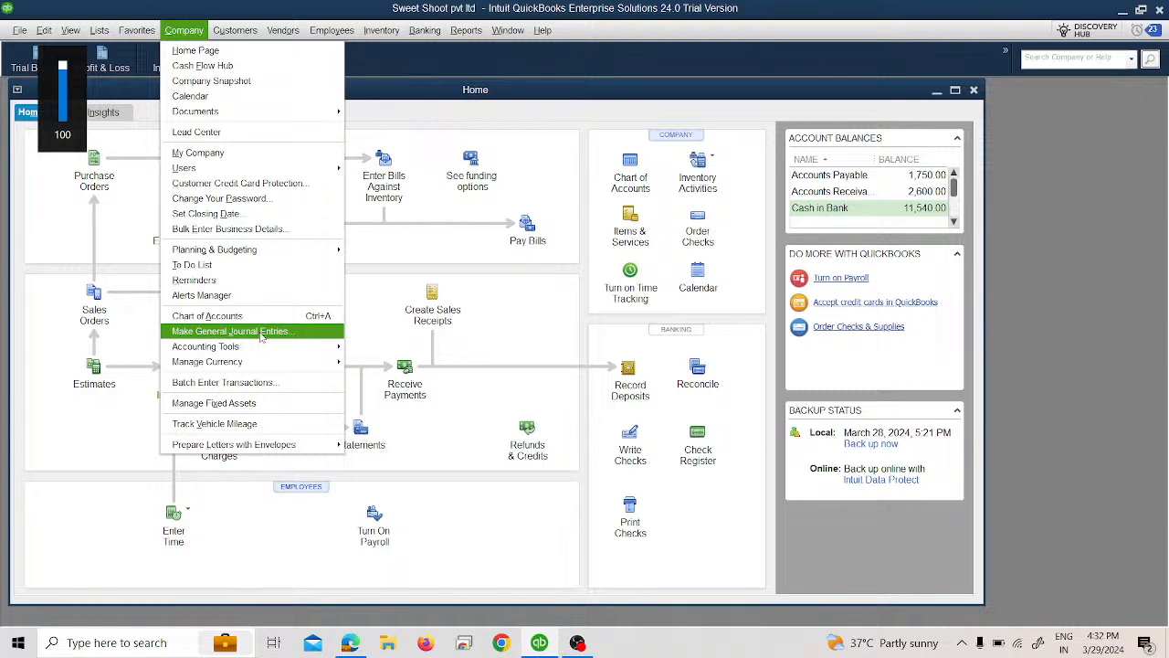
left_click(262, 332)
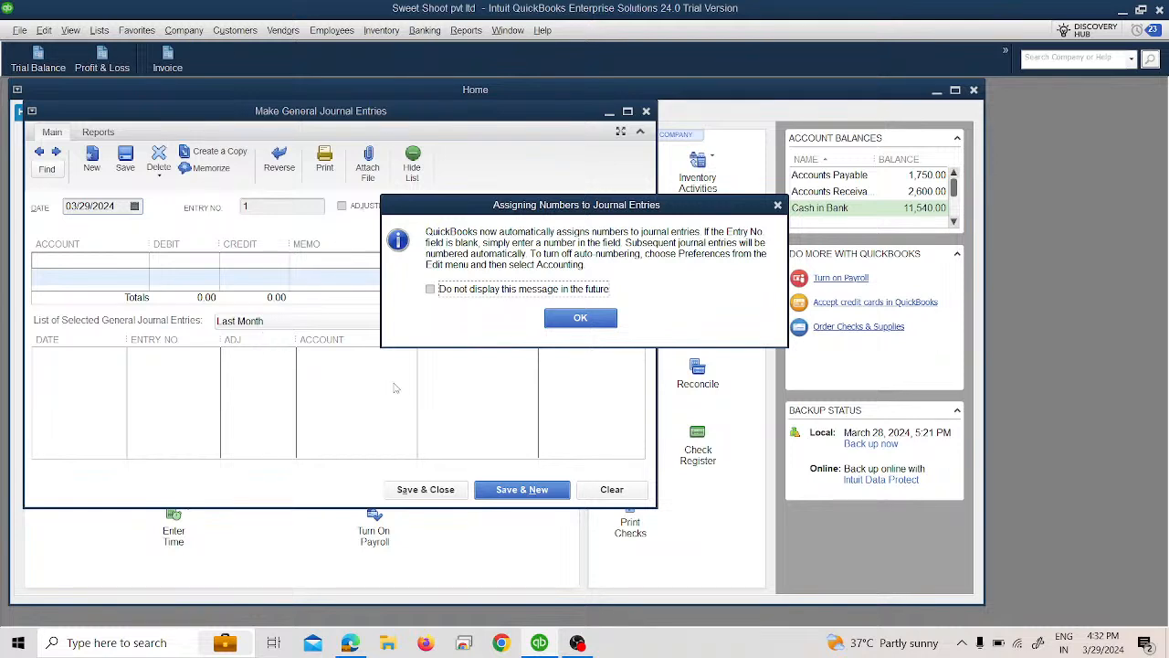
left_click(580, 319)
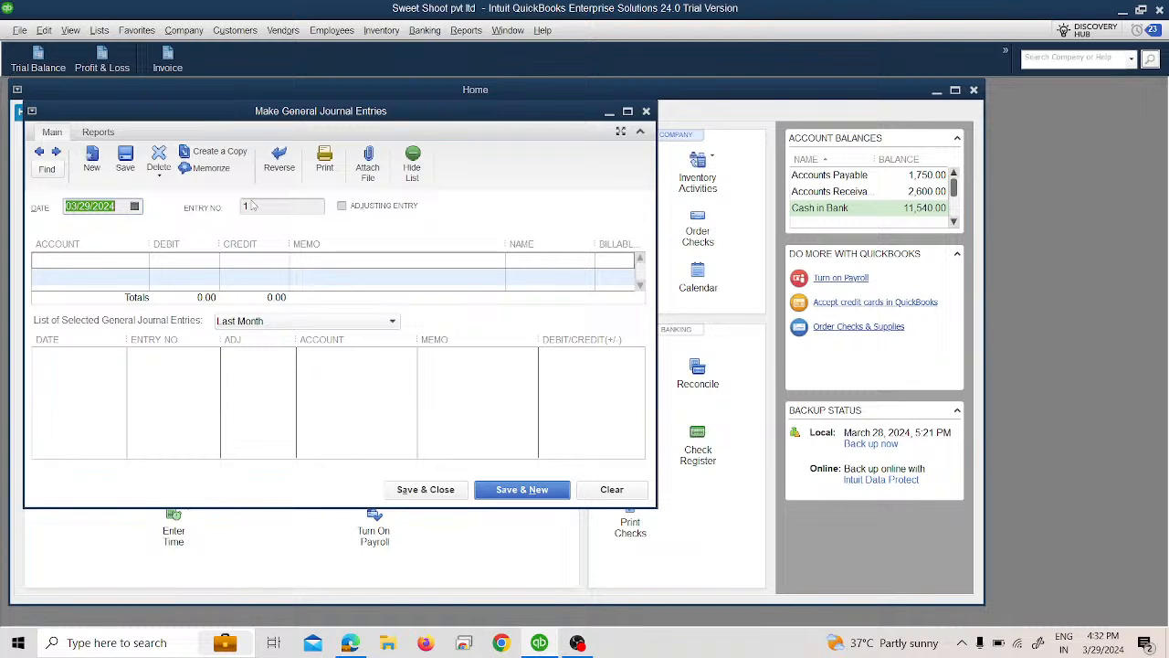
left_click(628, 111)
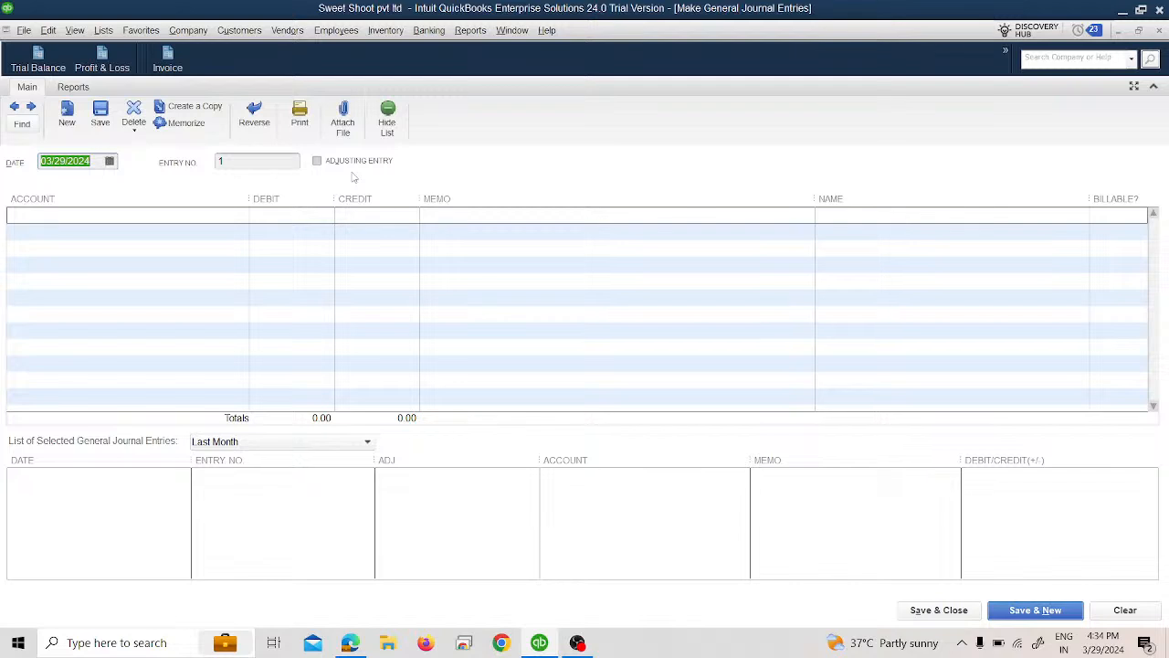
left_click(337, 165)
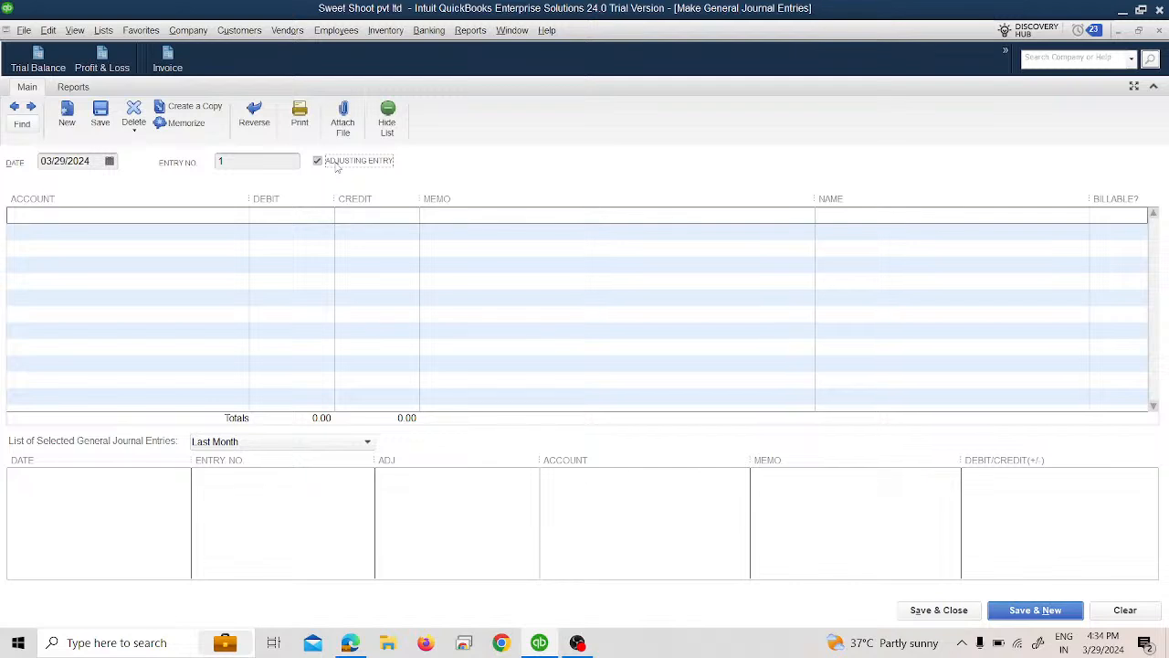
left_click(337, 165)
left_click(110, 161)
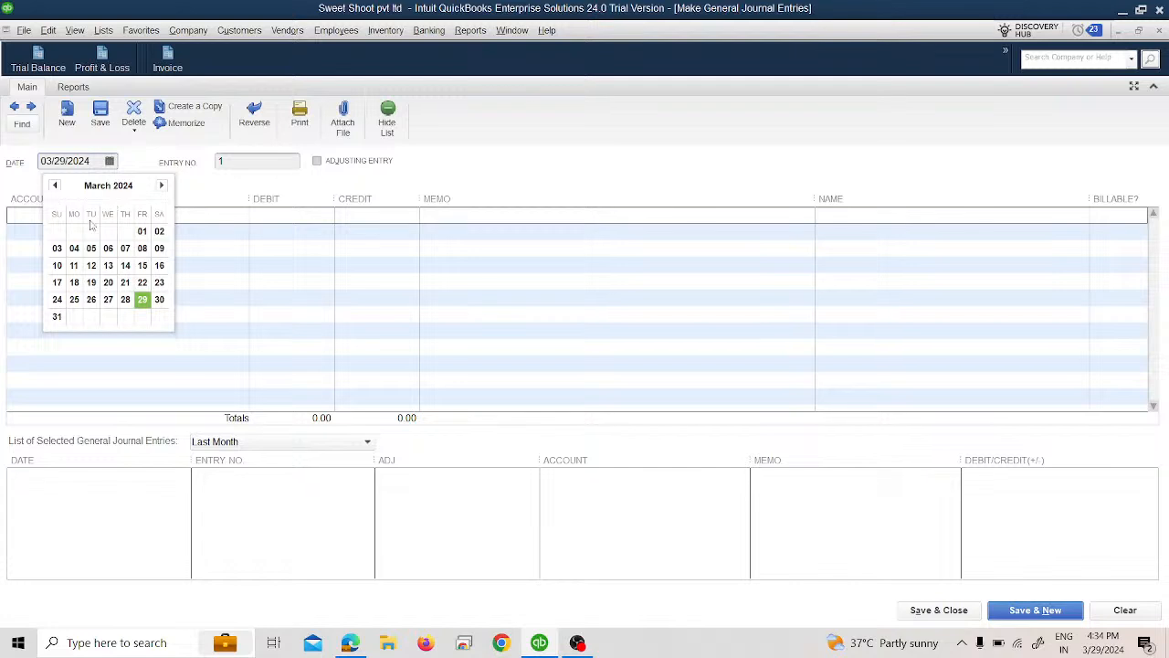
left_click(141, 233)
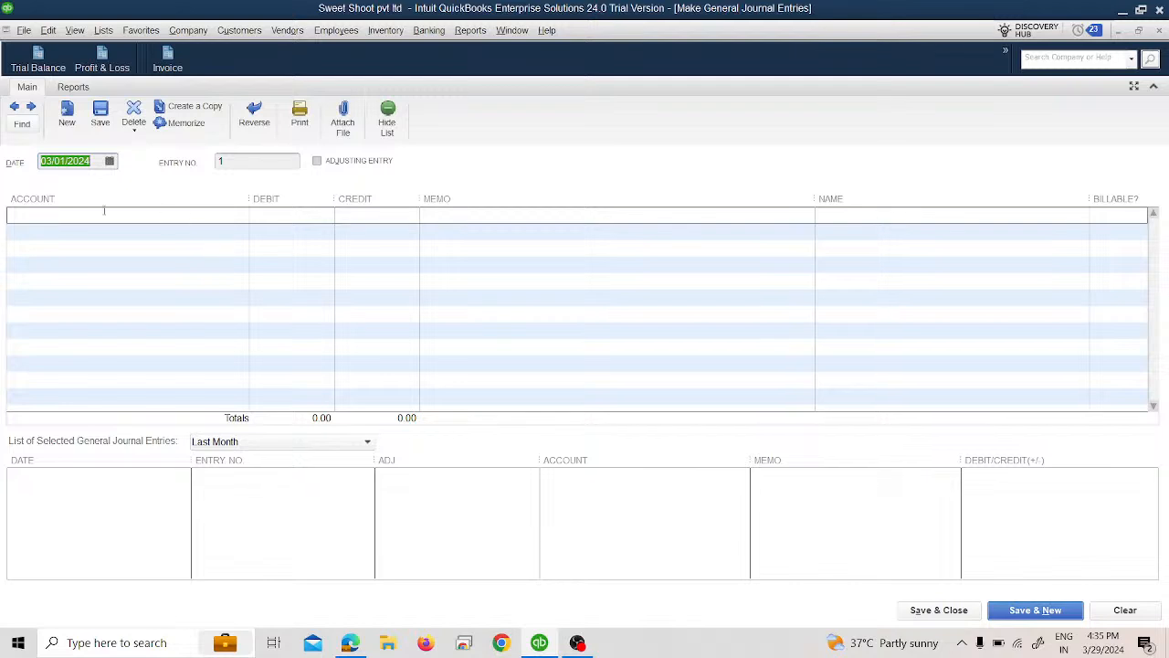
Step: Set the journal entry's date to 01/01/2024
left_click(108, 161)
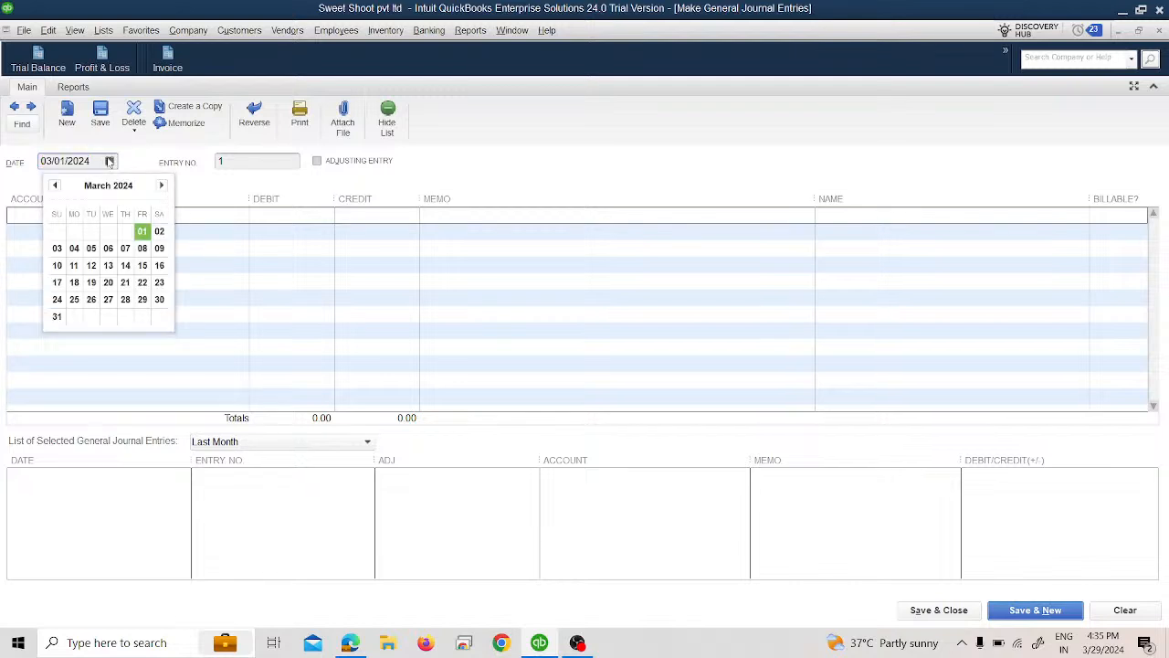
left_click(55, 186)
left_click(55, 186)
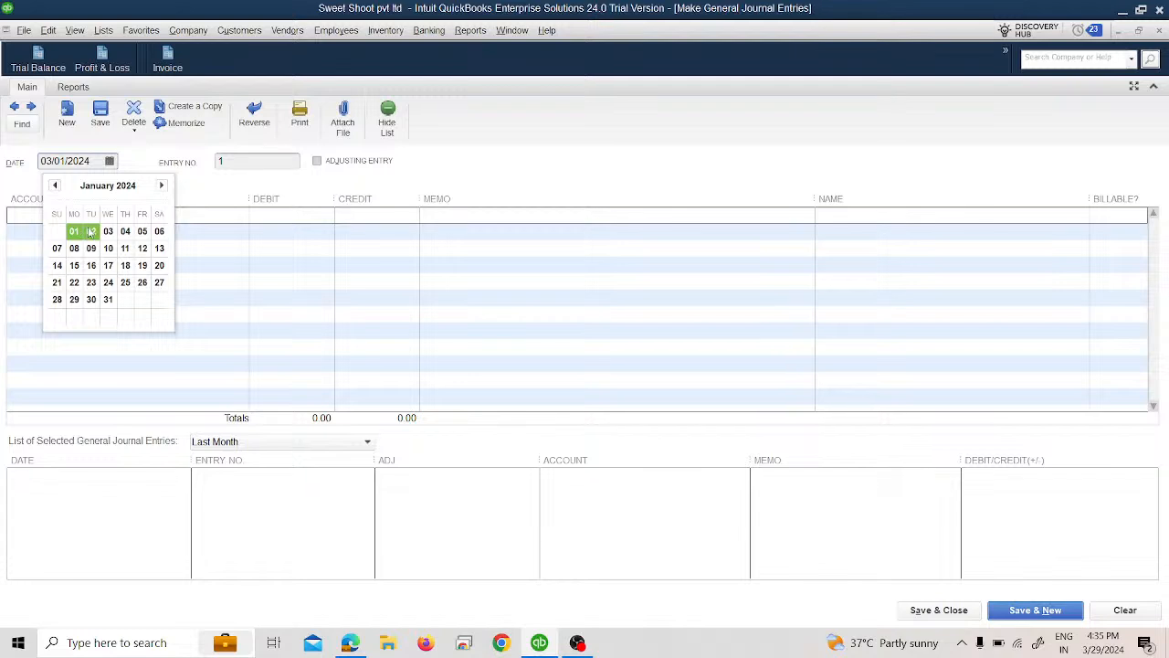
left_click(91, 231)
left_click(109, 160)
left_click(77, 229)
Step: Enter Cash in Bank as the account on the first journal line with a debit of 15,000
left_click(179, 214)
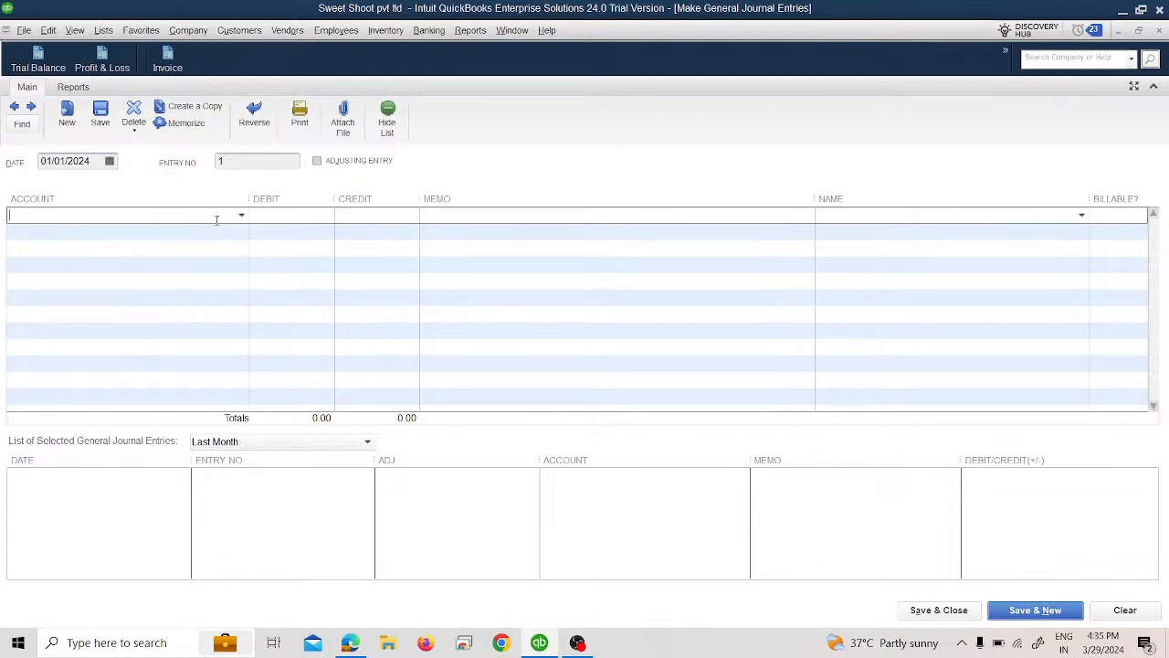
left_click(242, 217)
left_click(185, 266)
type("15000")
key("Tab")
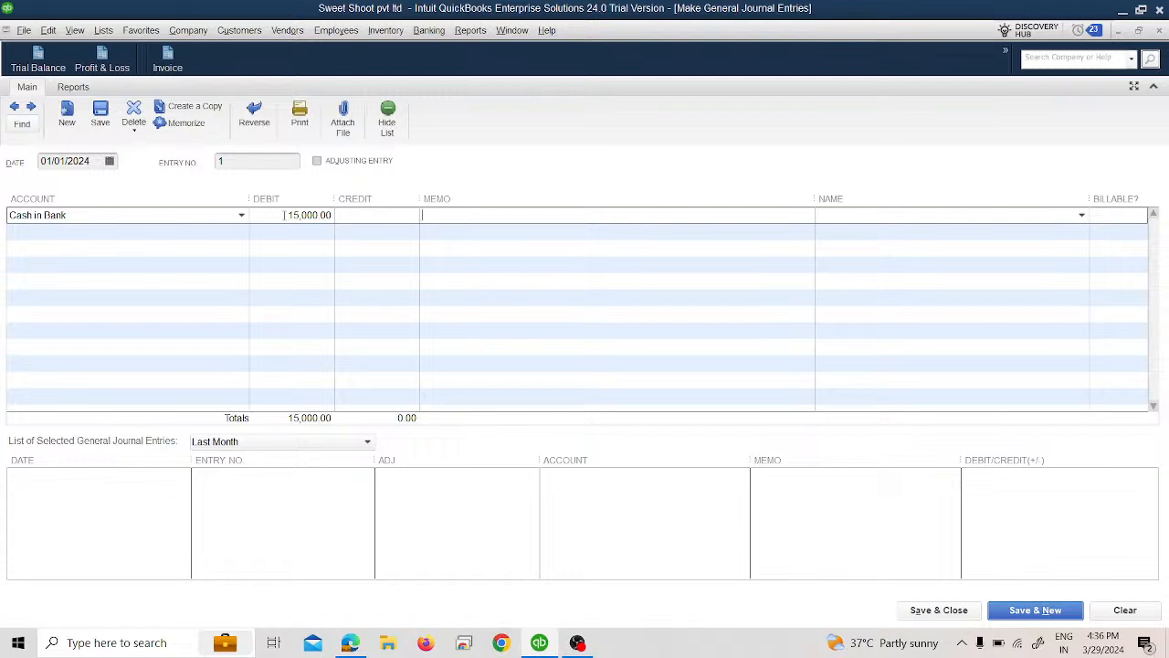
Step: Enter the memo "Introducing funds in the business" on the Cash in Bank line and leave its name empty
type("Introducing funds in the bus")
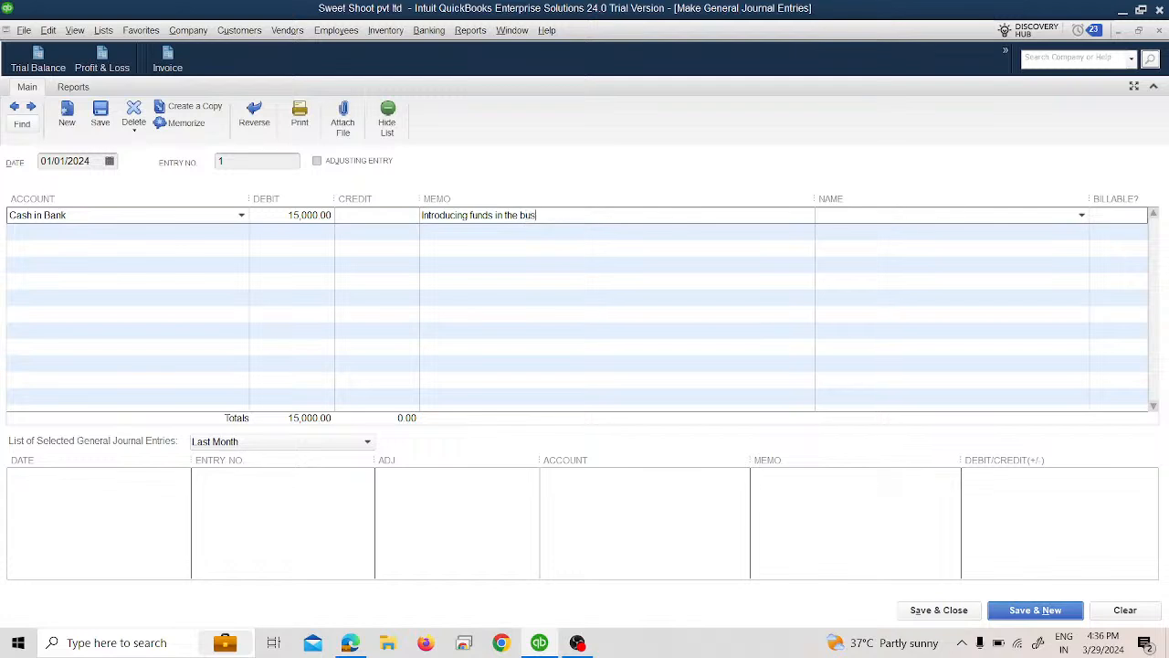
type("iness")
left_click(1082, 219)
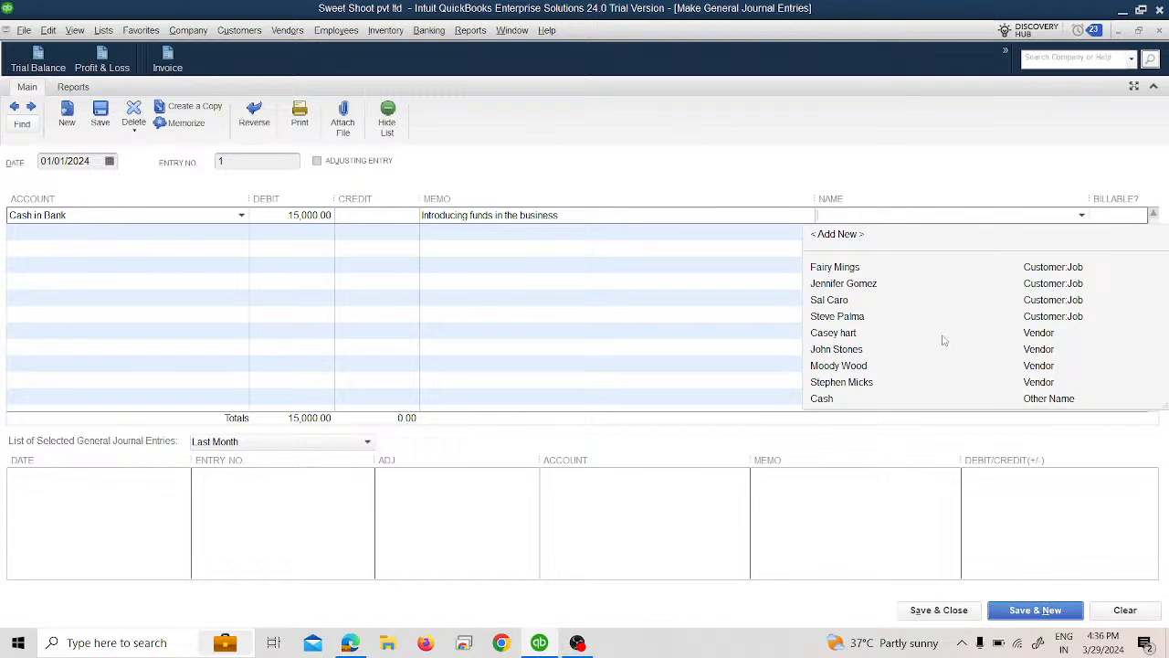
left_click(873, 175)
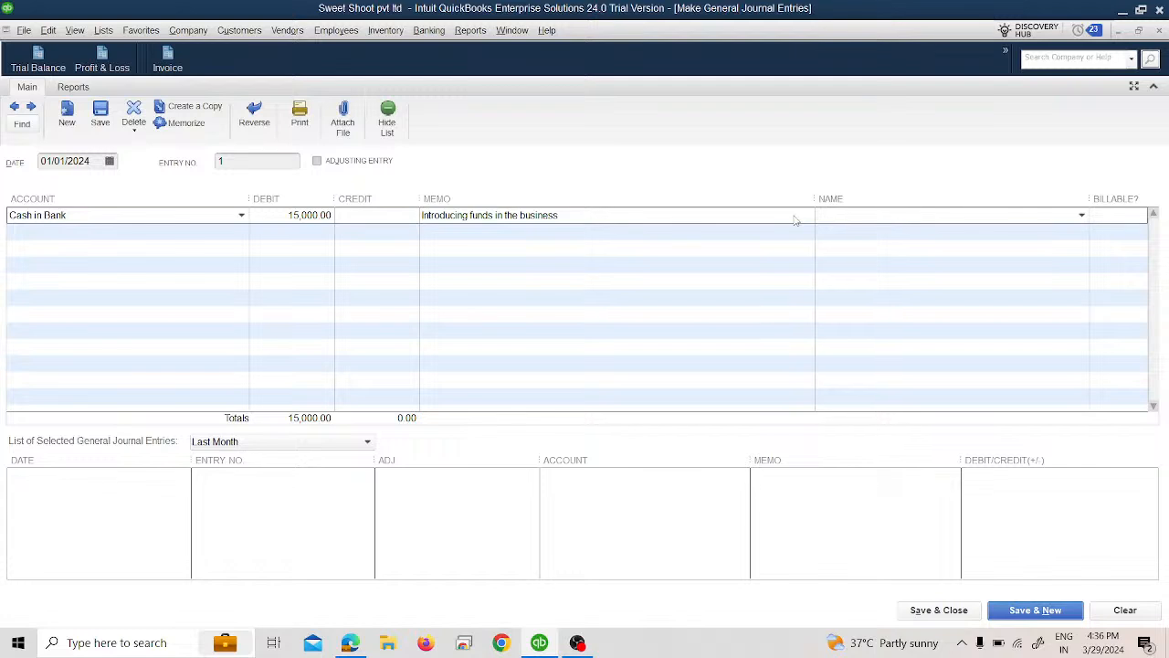
Step: Assign the 15,000 credit on the second line to Opening Balance Equity, then save and close the journal entry
key("Tab")
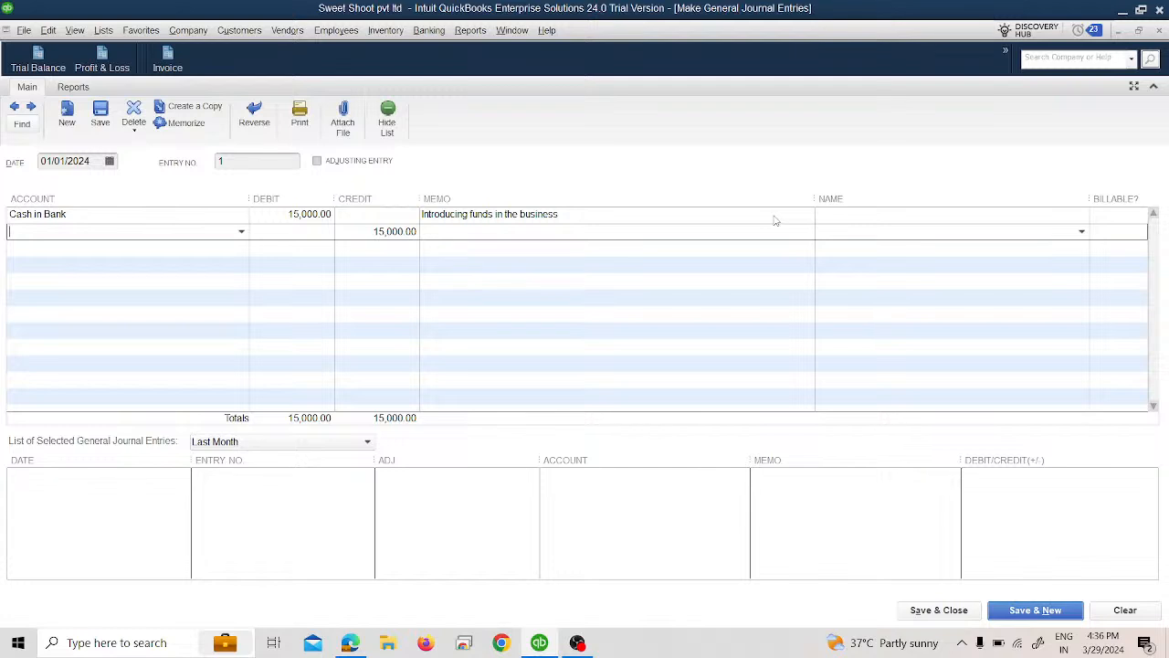
type("Opening Balance Equity")
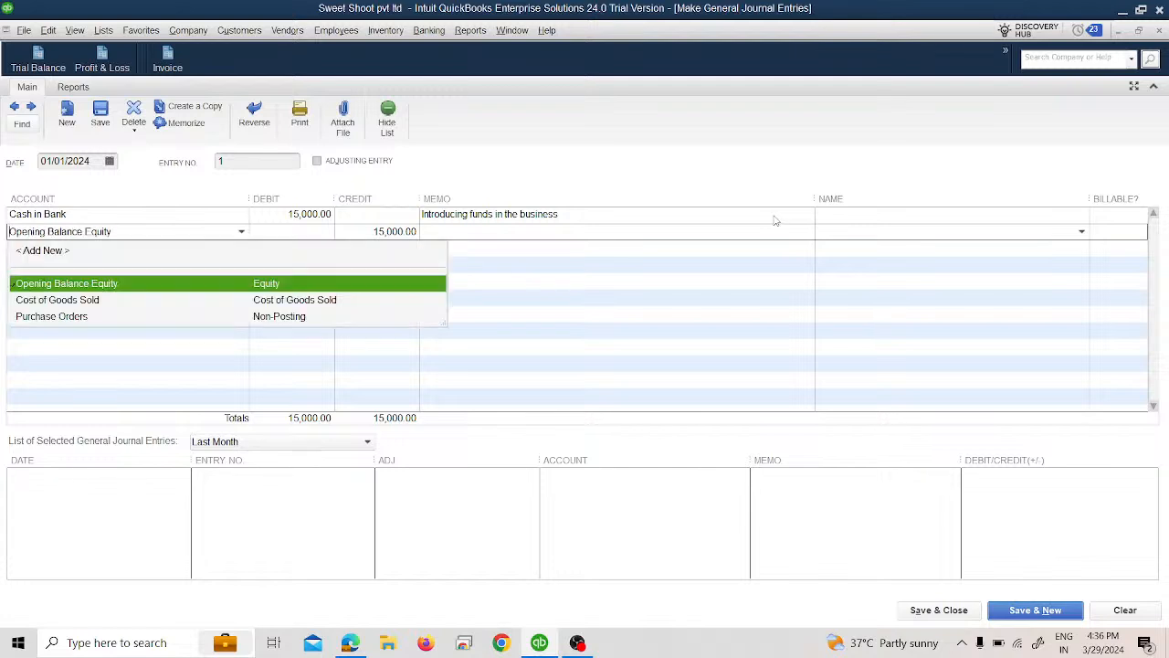
key("Tab")
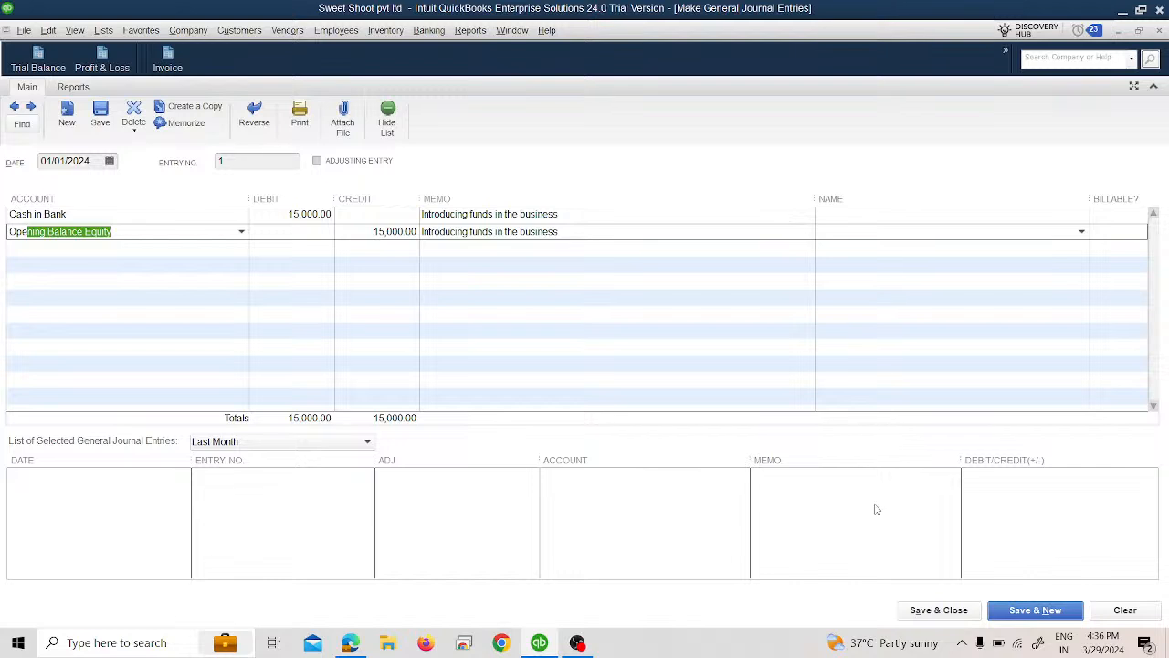
left_click(958, 612)
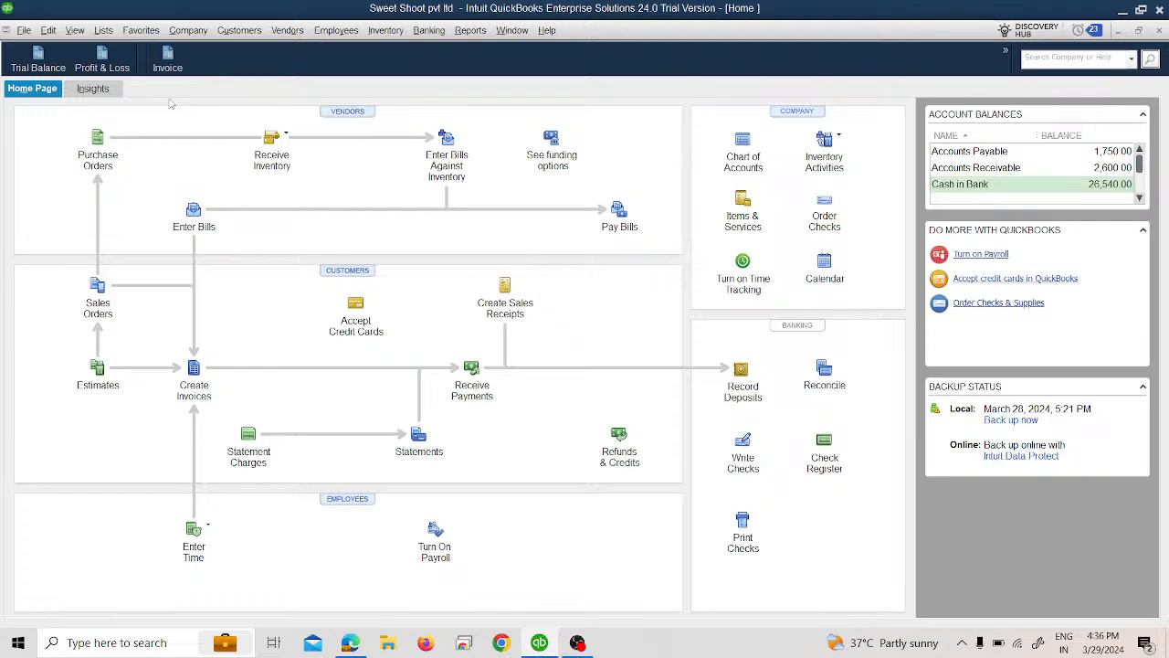
Step: Open the Trial Balance and examine the transactions behind Cash in Bank and Opening Balance Equity
left_click(39, 57)
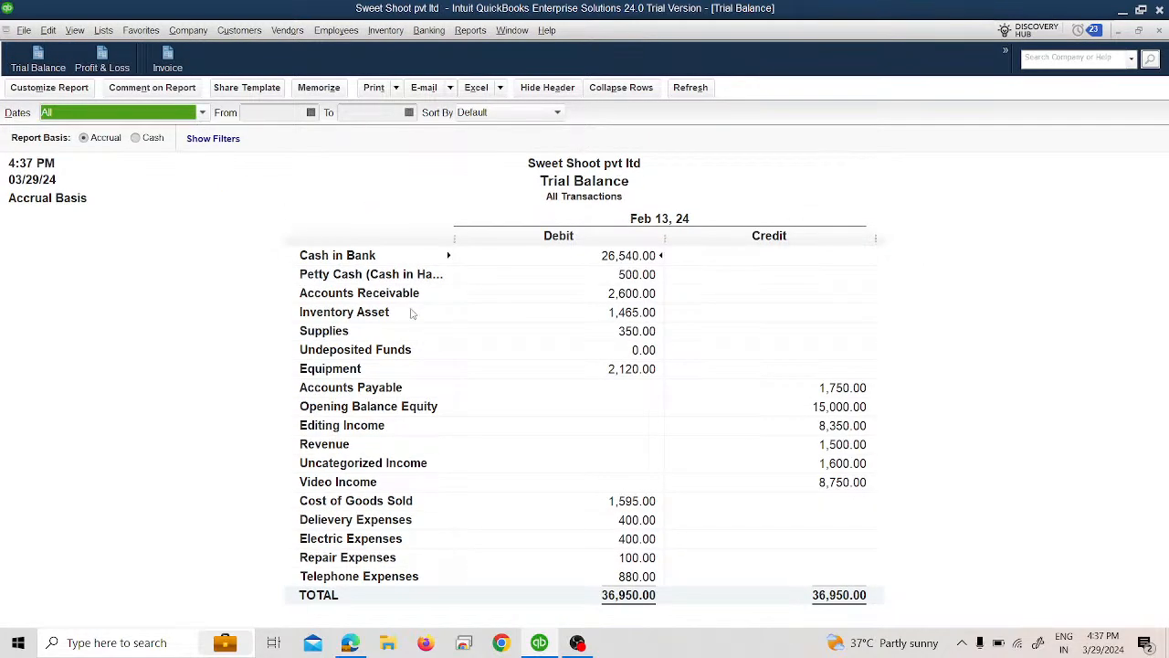
double_click(612, 257)
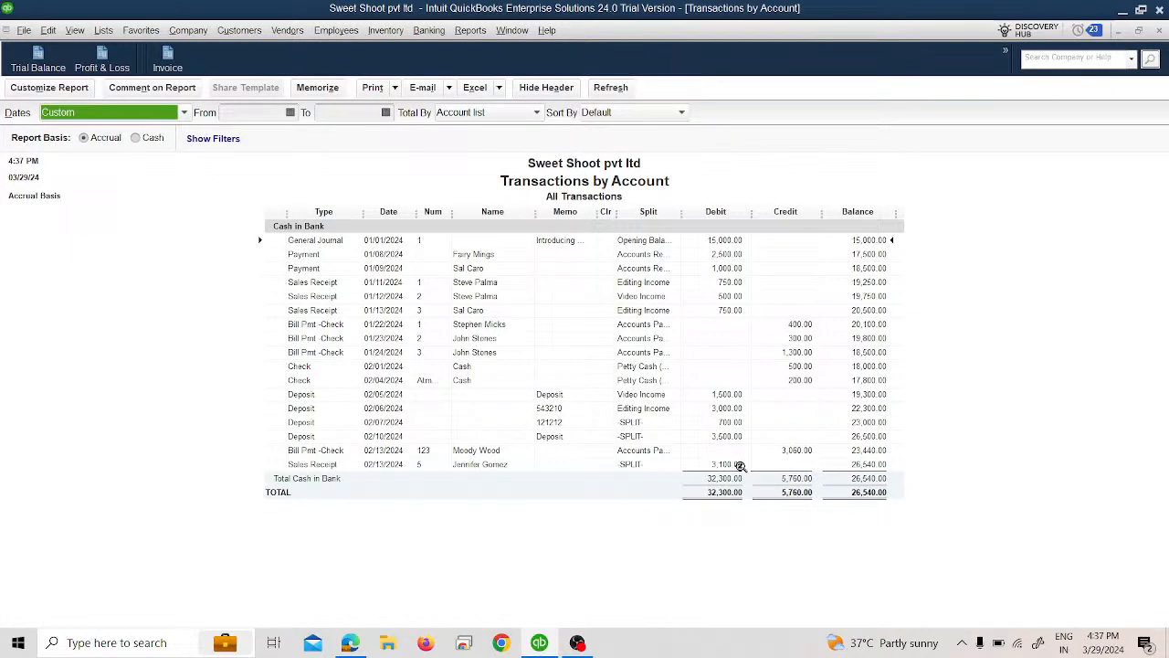
double_click(722, 242)
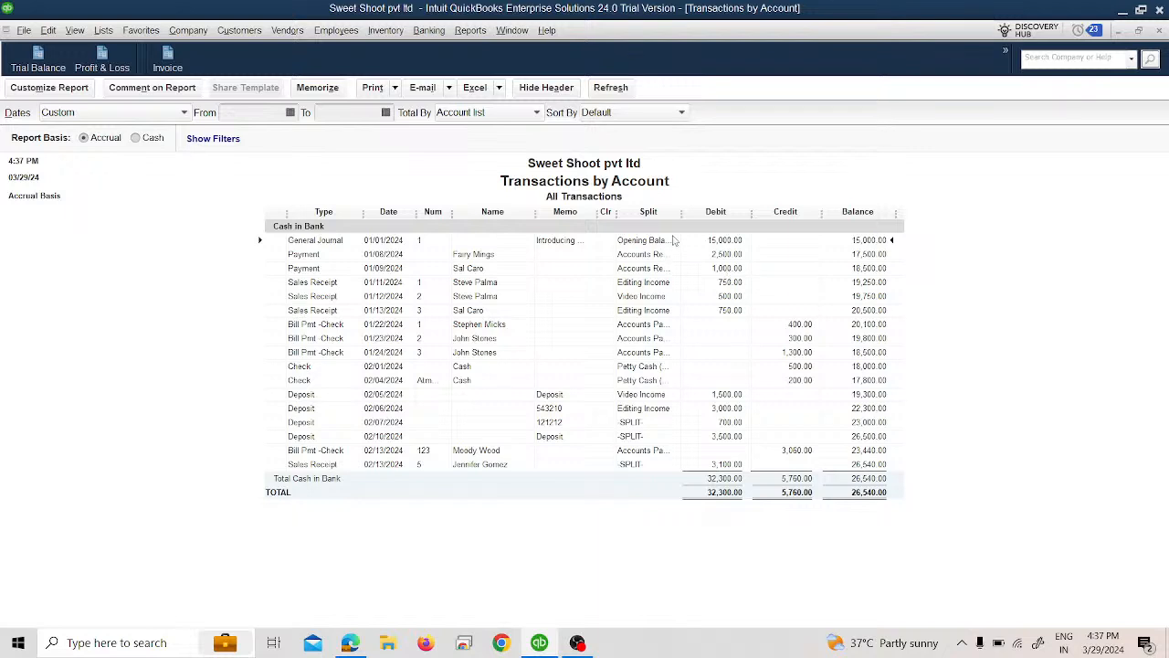
left_click(1158, 31)
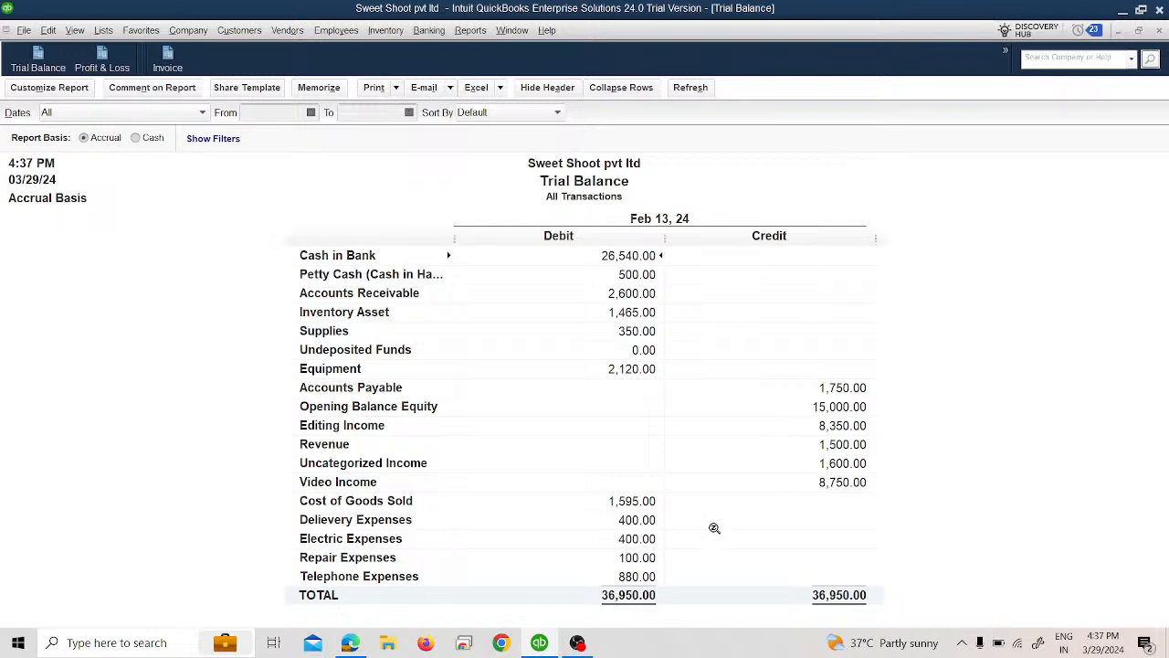
double_click(819, 405)
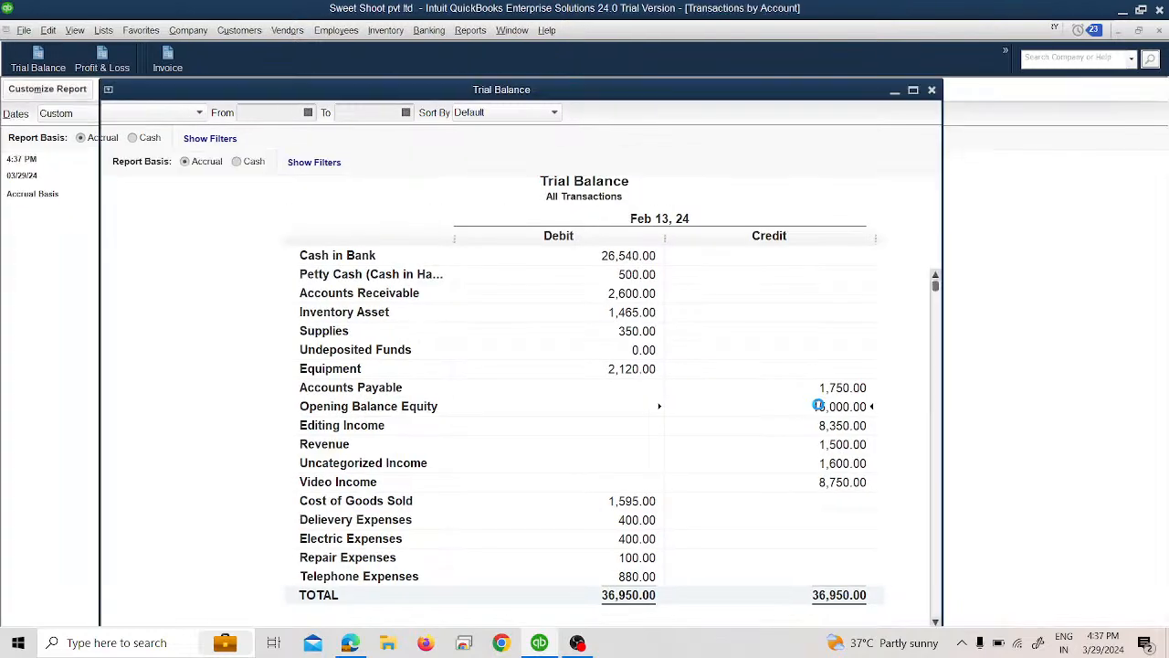
left_click(1158, 32)
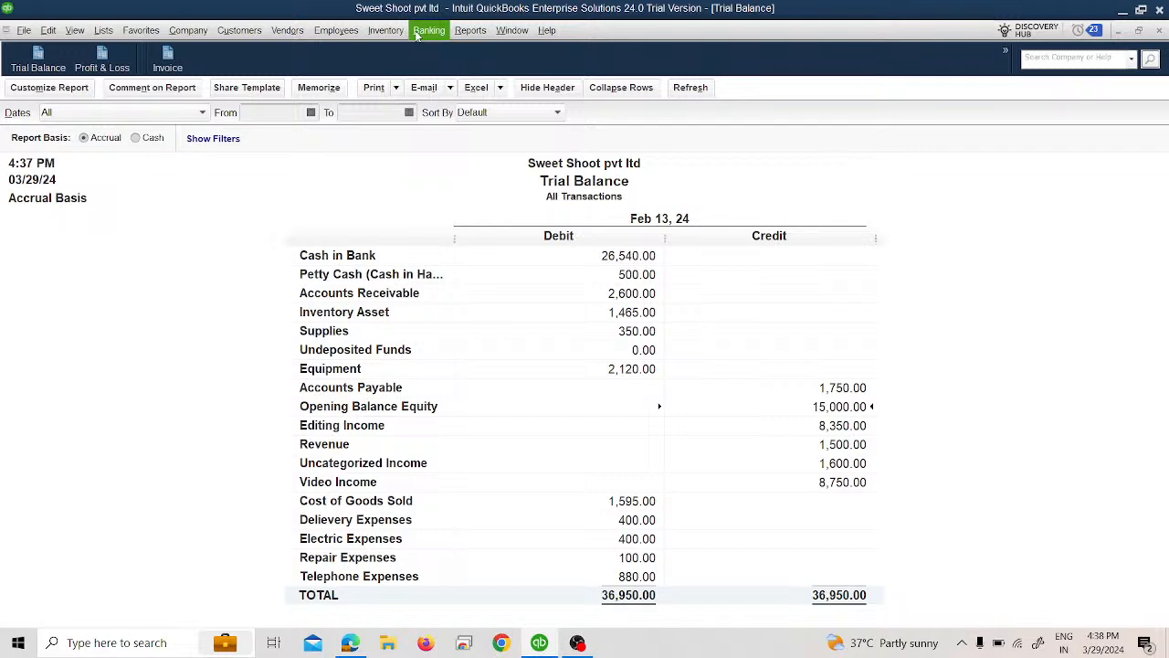
Step: Run the standard Balance Sheet for all dates, review its equity section and close it without memorizing
left_click(466, 36)
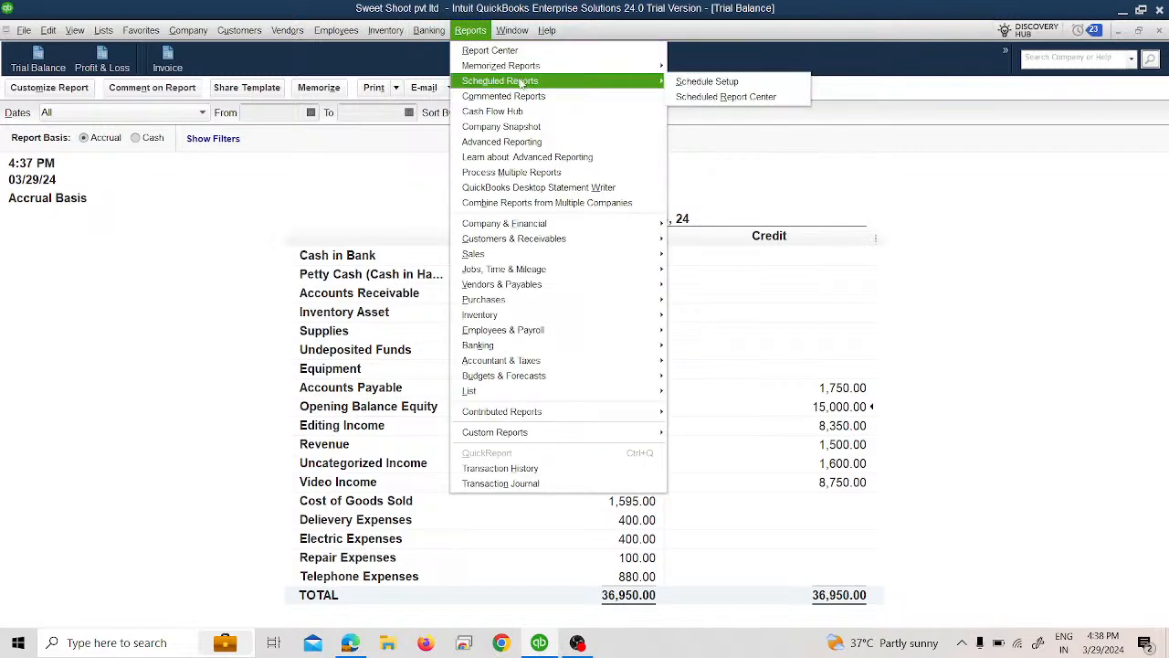
mouse_move(584, 226)
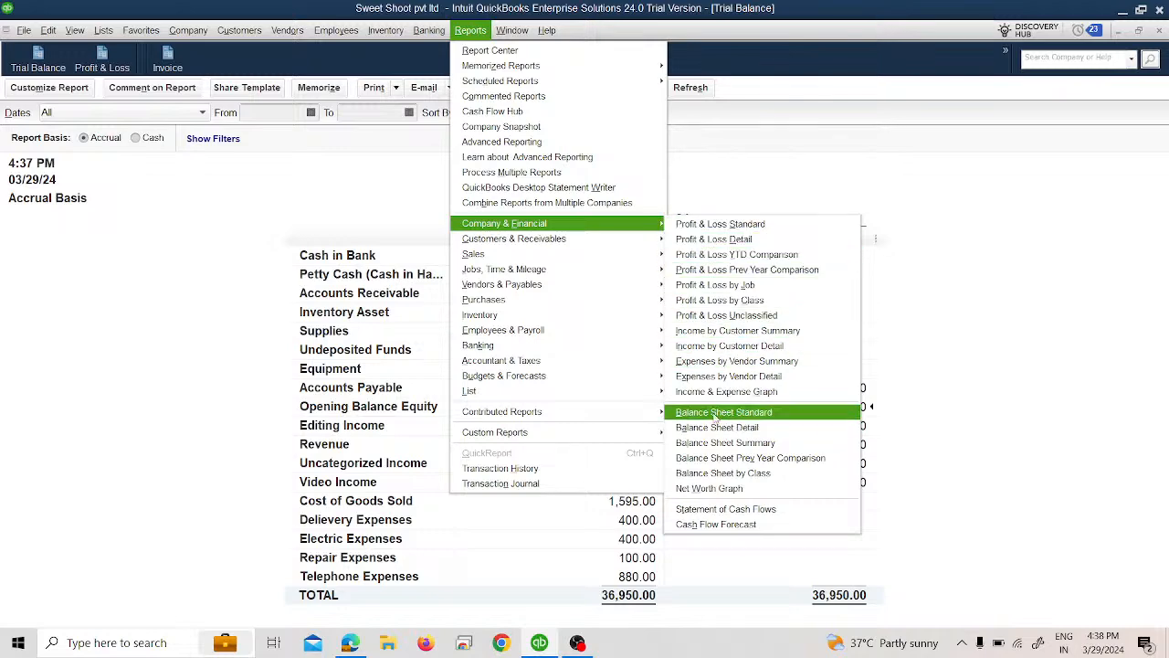
left_click(722, 412)
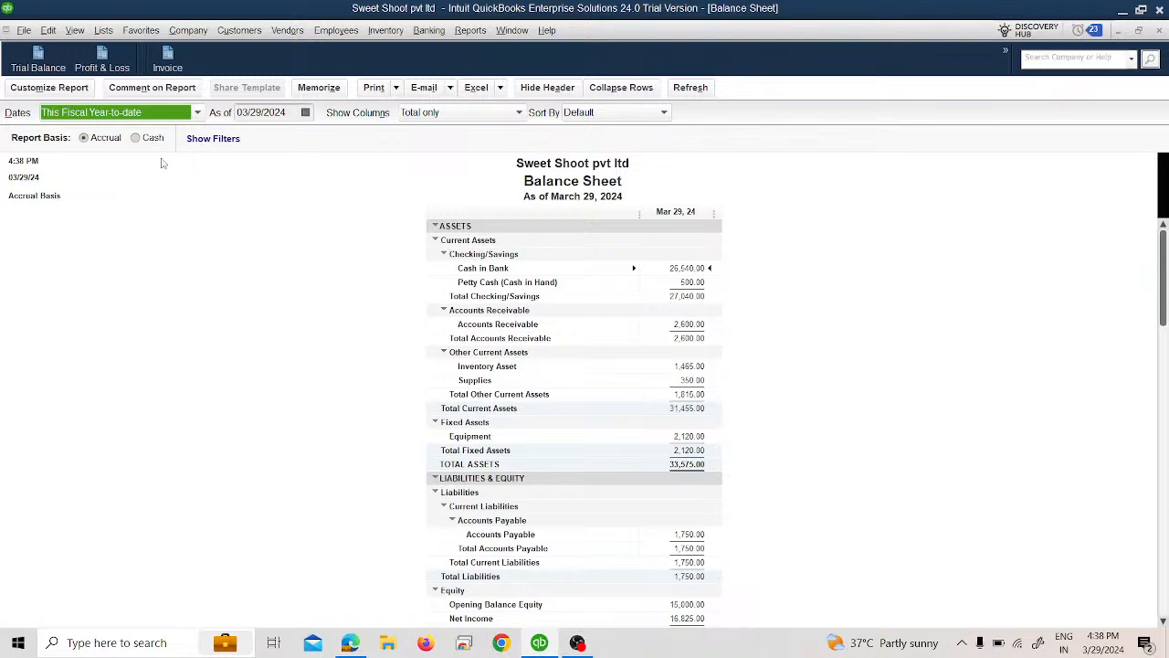
left_click(150, 111)
scroll(135, 136, "up", 1)
left_click(135, 133)
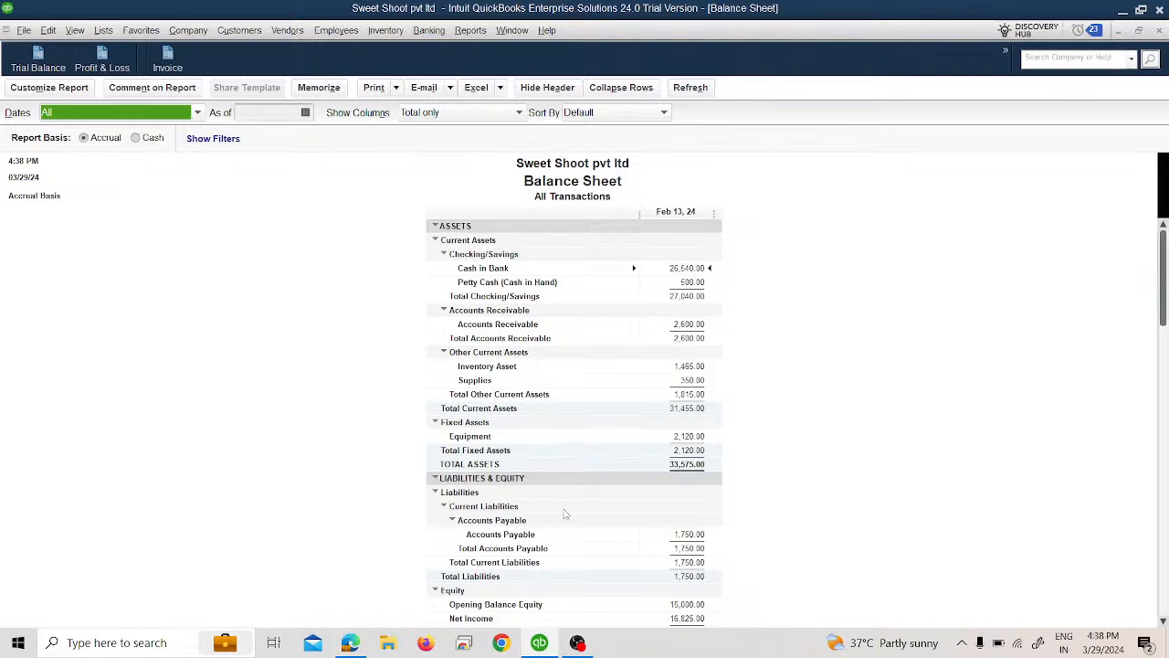
scroll(565, 517, "down", 1)
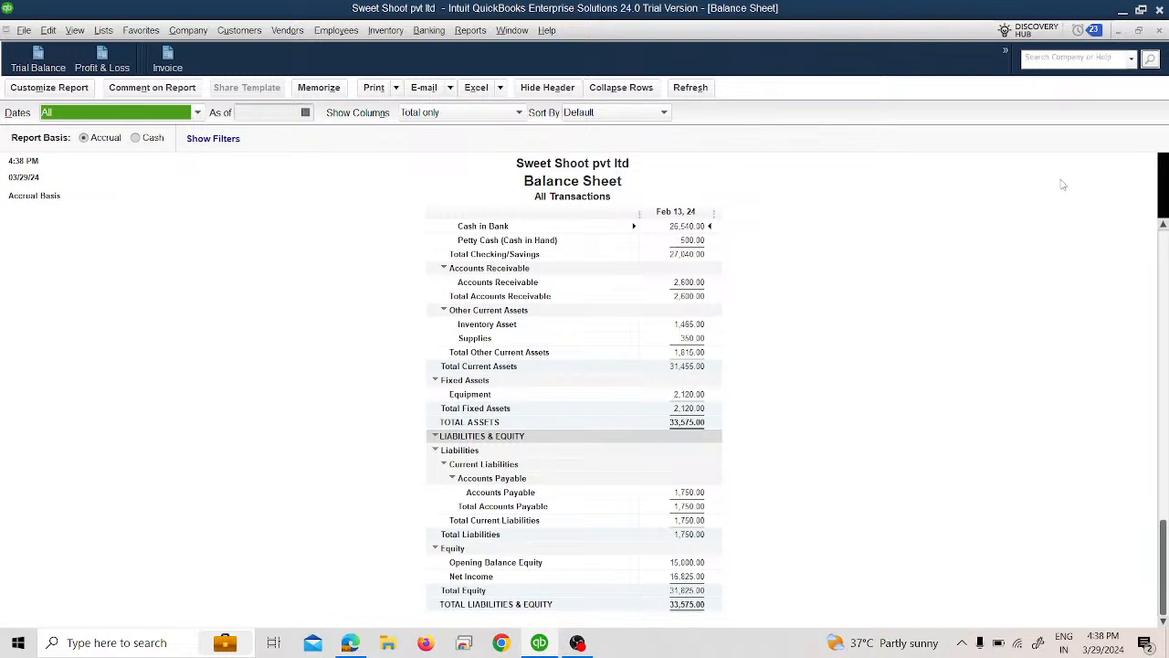
left_click(1159, 30)
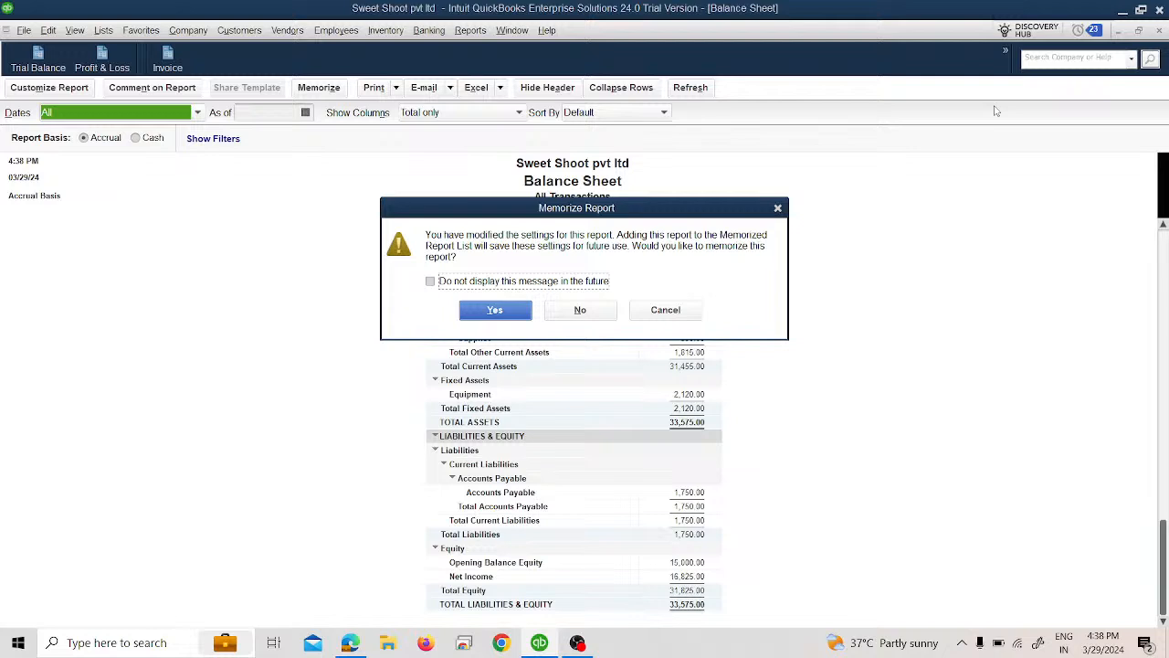
left_click(585, 314)
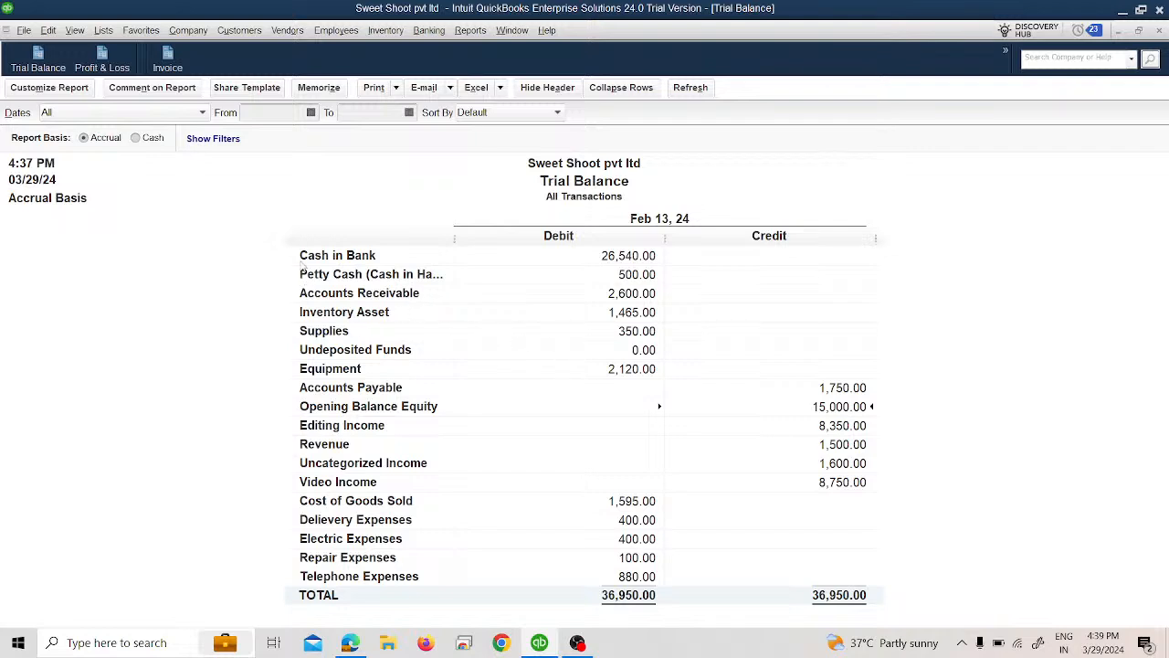
Step: Start a new general journal entry and date it 01/31/2024
left_click(196, 33)
mouse_move(245, 346)
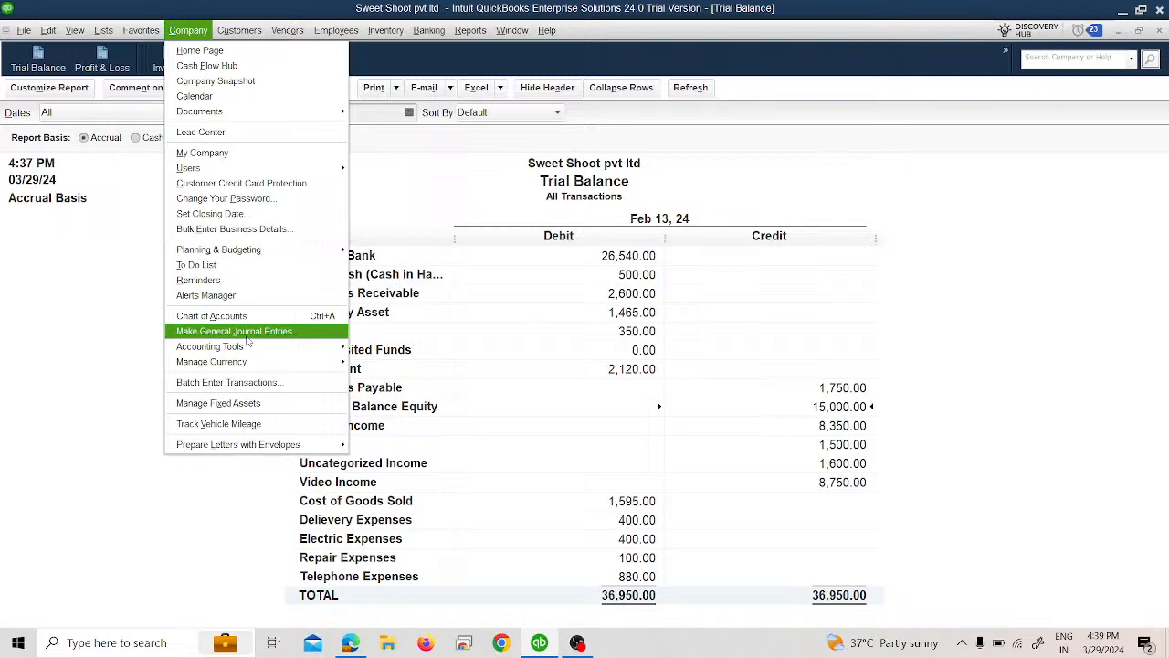
left_click(239, 332)
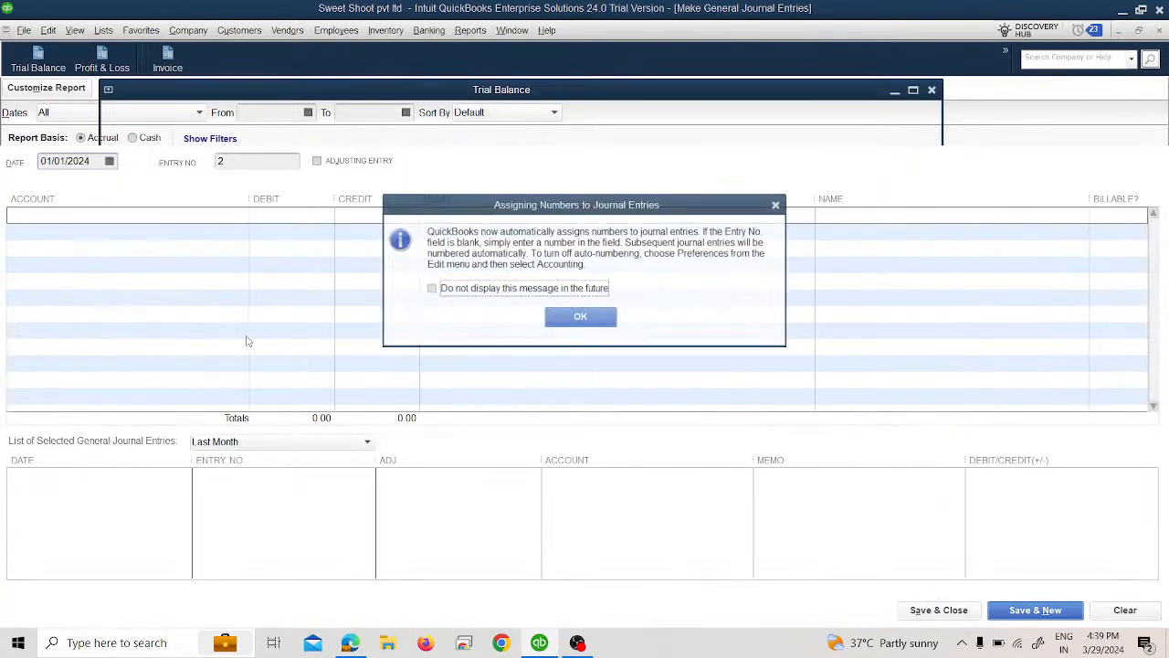
left_click(549, 319)
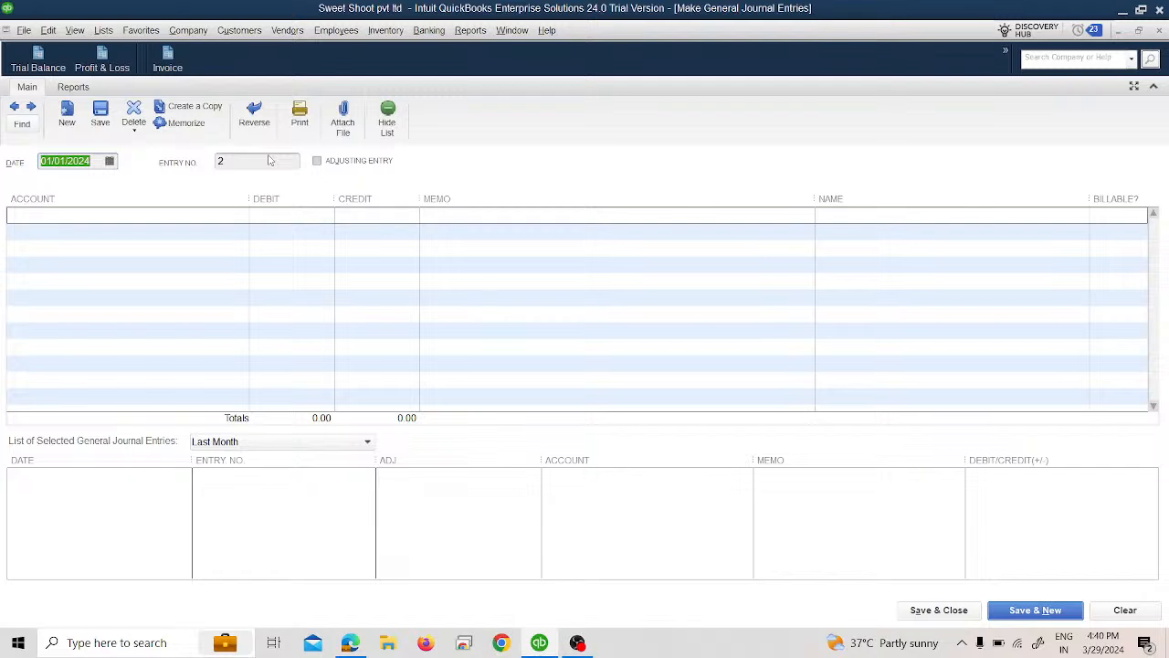
left_click(109, 162)
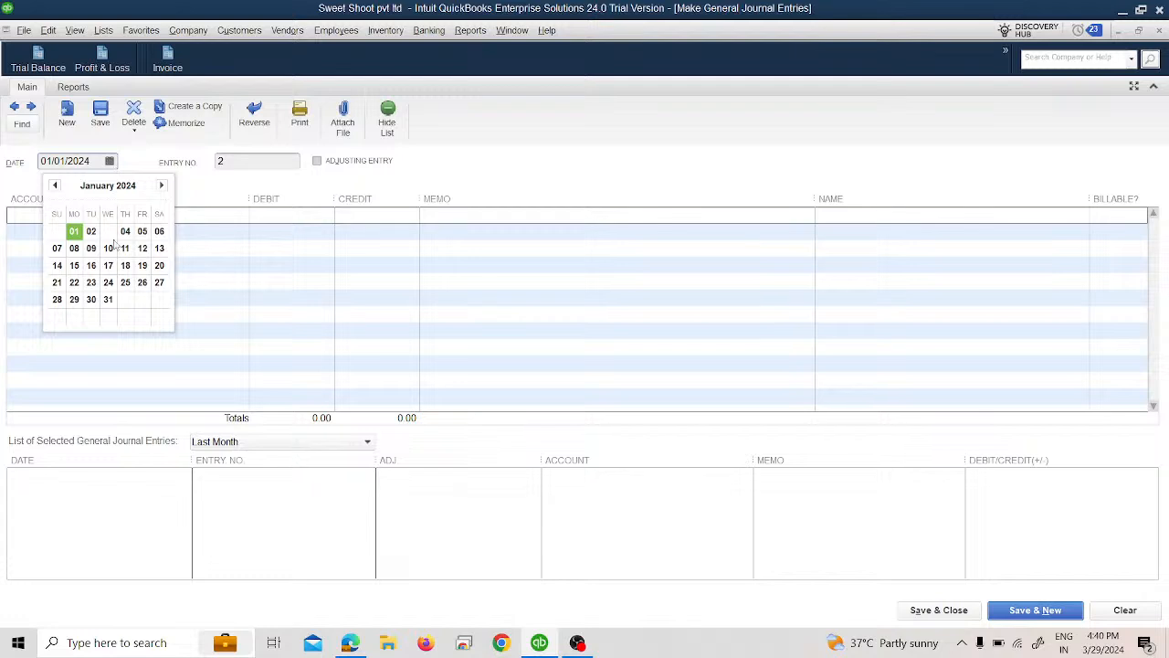
left_click(109, 300)
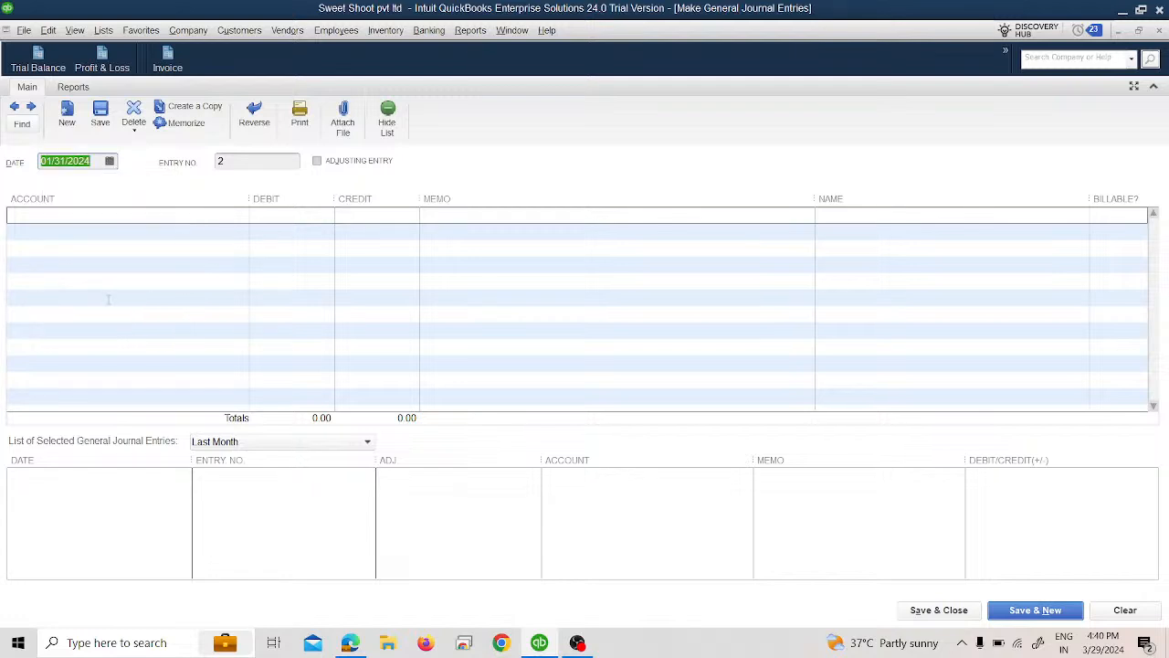
Step: Create a new expense account named "Rent Expenses" and use it on the journal entry's first line
left_click(184, 216)
left_click(241, 214)
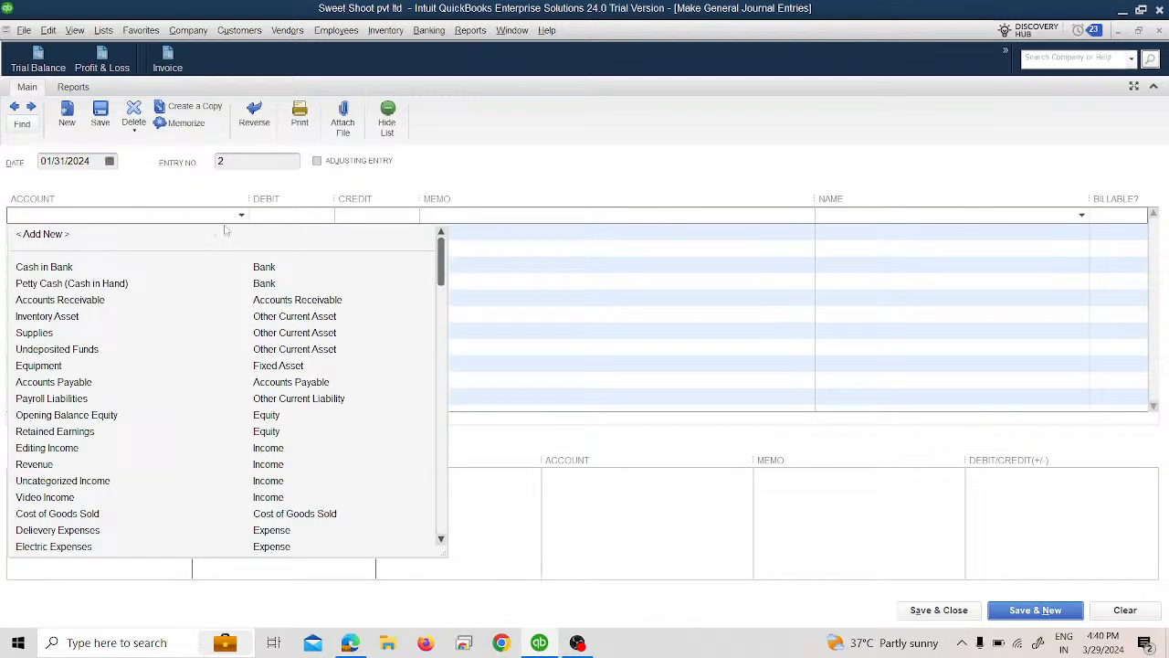
scroll(69, 502, "down", 2)
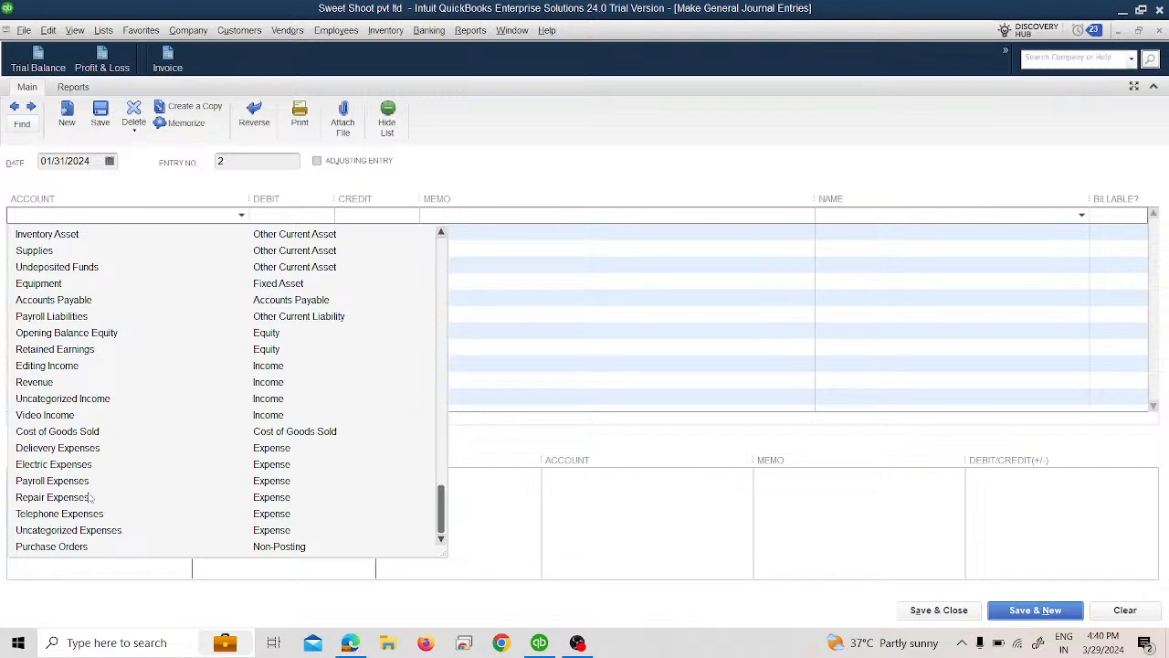
scroll(90, 495, "up", 3)
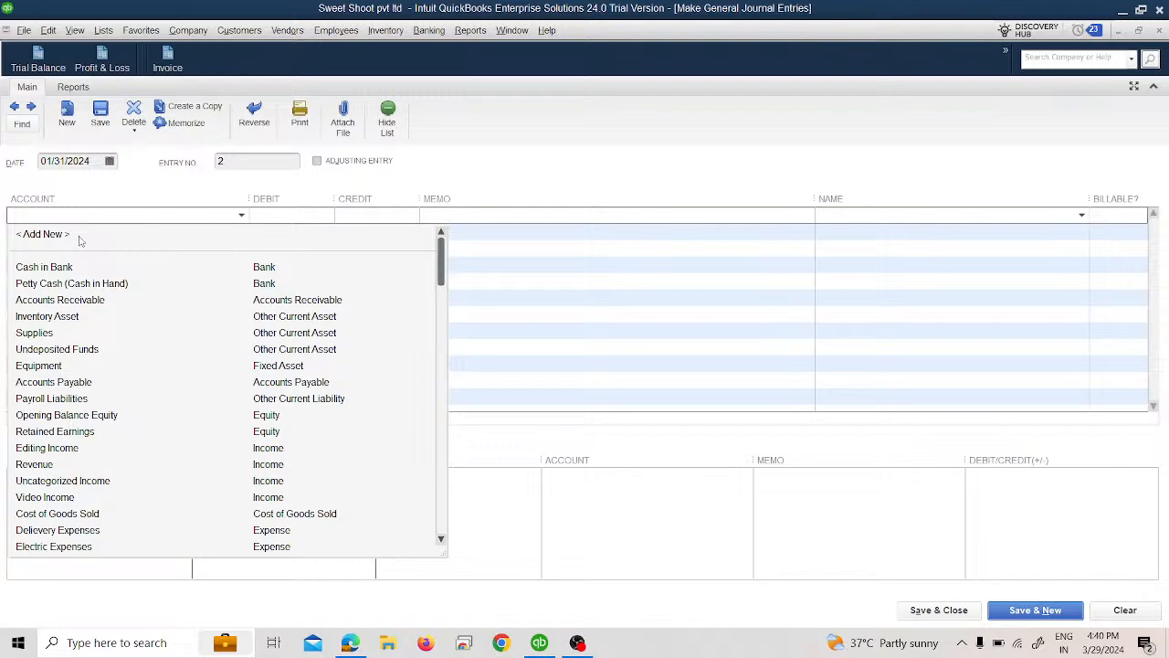
left_click(80, 241)
left_click(169, 288)
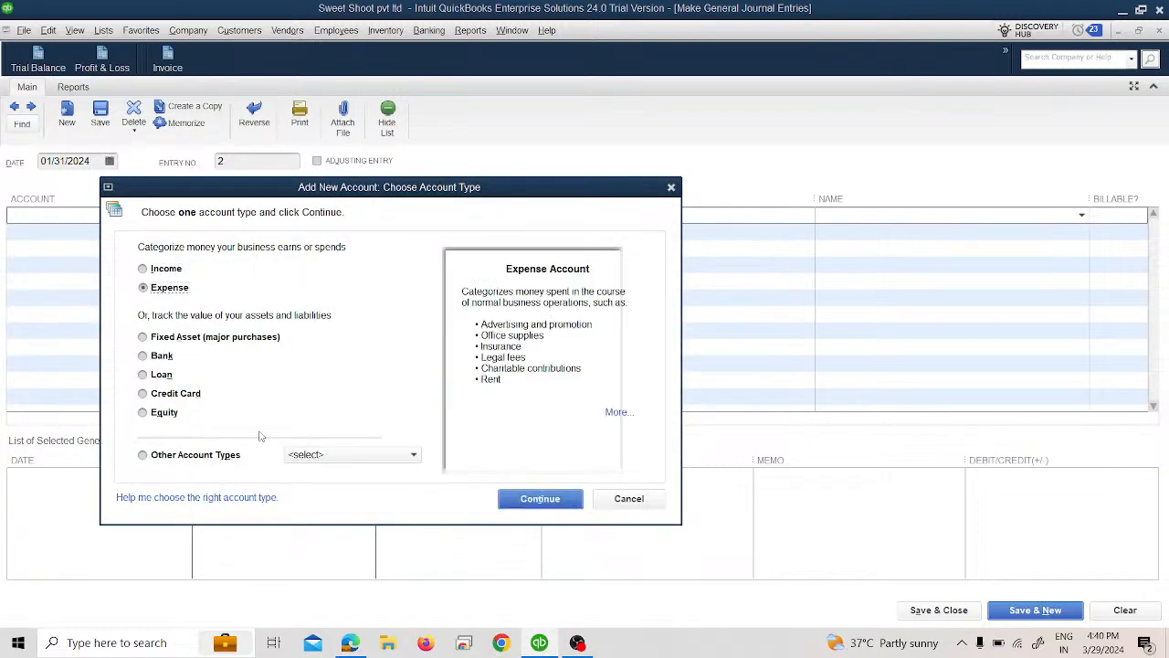
left_click(514, 500)
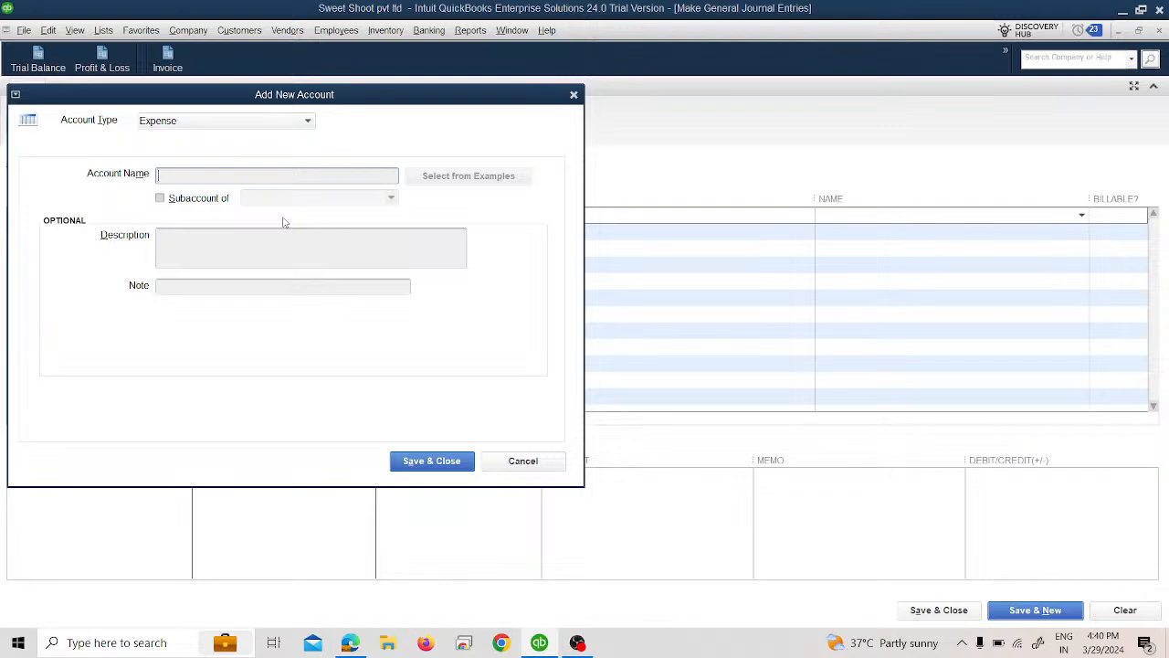
type("Rent Expenses")
left_click(438, 462)
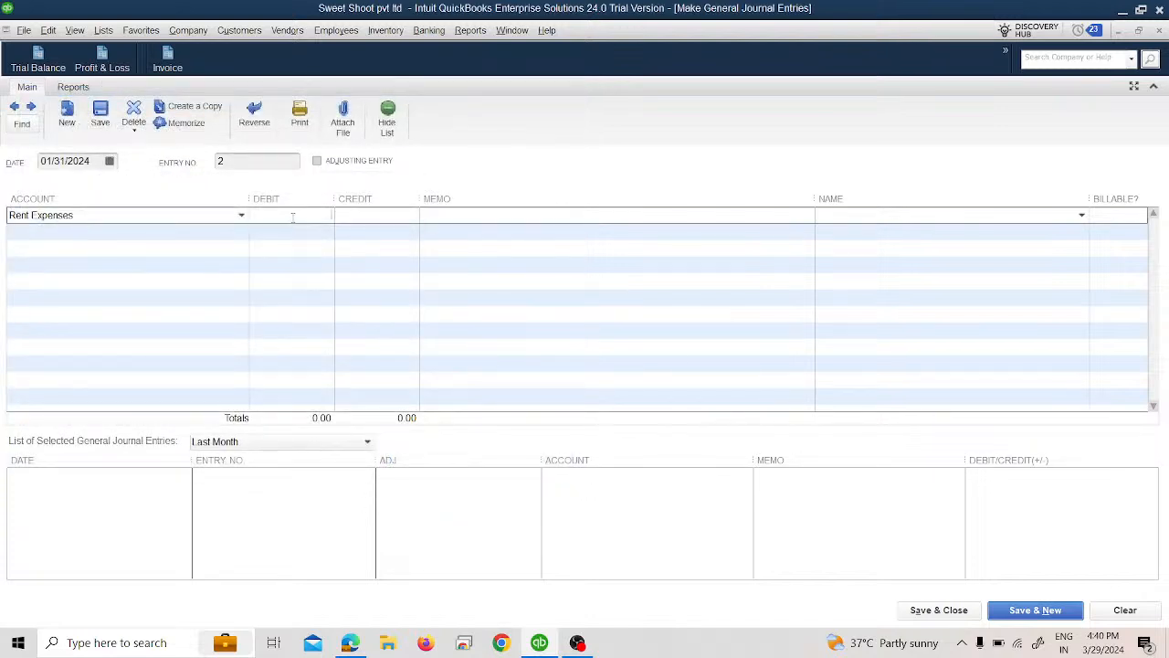
Step: Debit Rent Expenses 1,500 with the memo "Paid The Rent for the month of january" and leave its name empty
type("1500")
key("Tab")
type("Paid The Rent for the month of ")
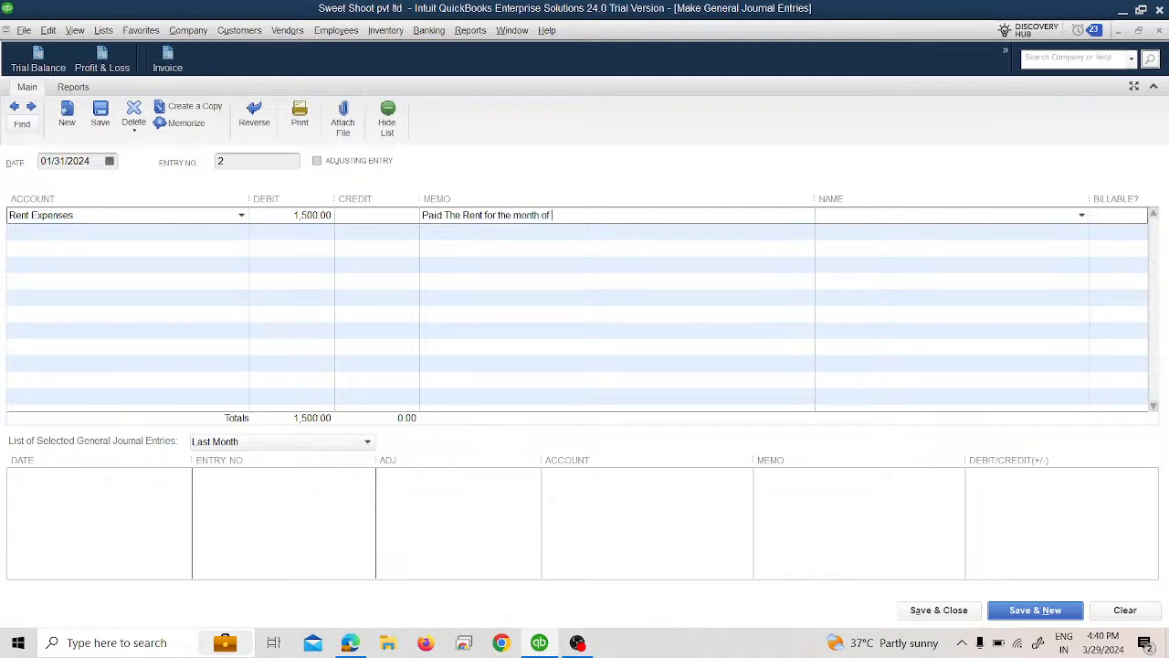
type("januarty")
key("Tab")
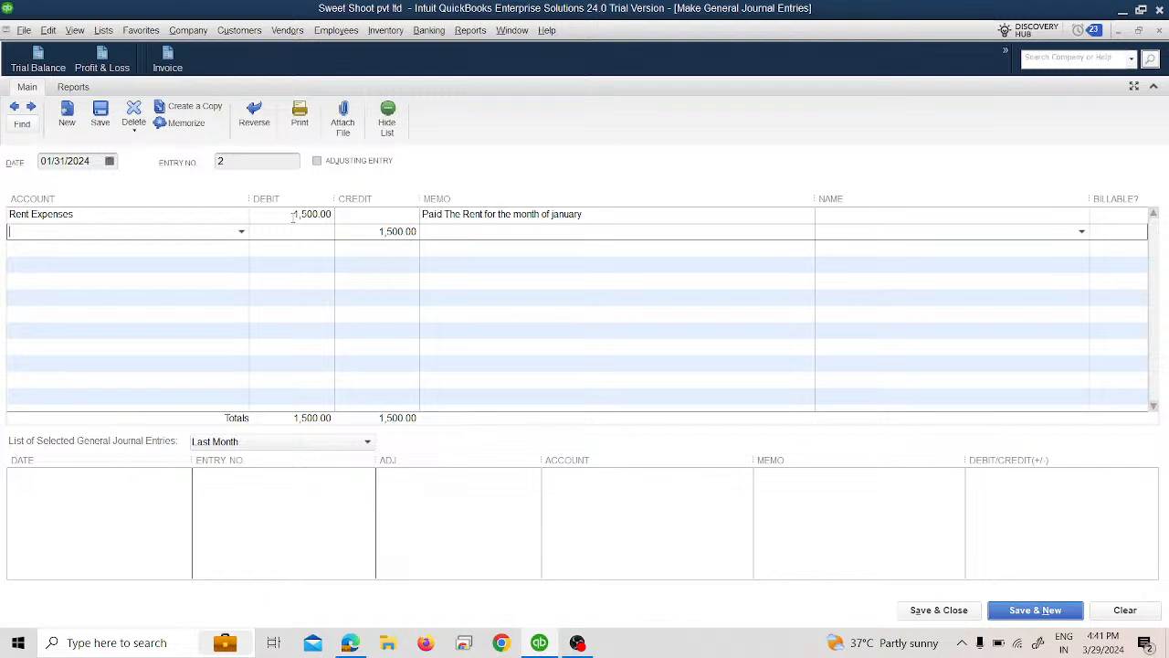
Step: Assign the 1,500 credit on the second line to Cash in Bank, then save and close the entry, refreshing the Trial Balance
type("ba")
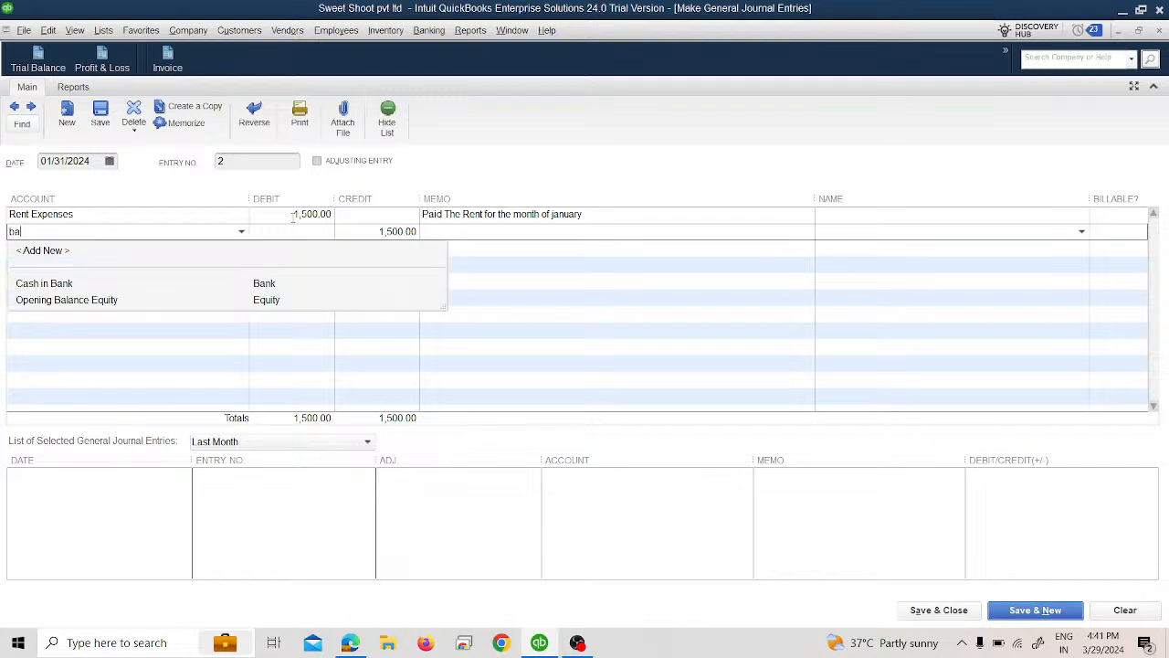
key("Down")
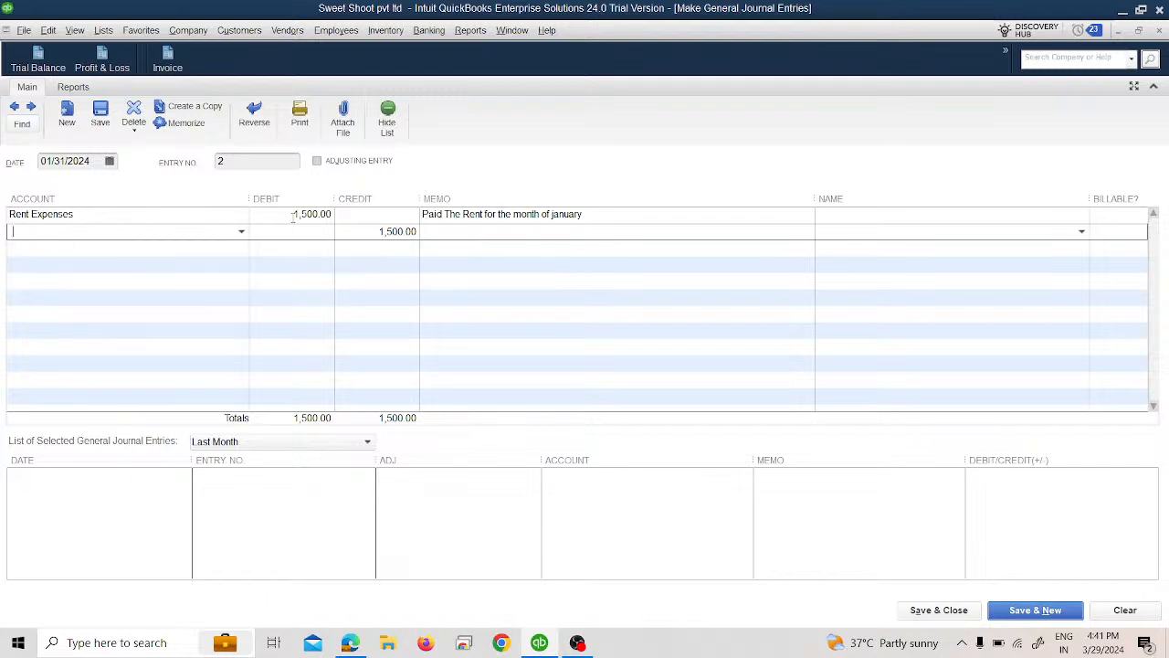
type("Cash in Bank")
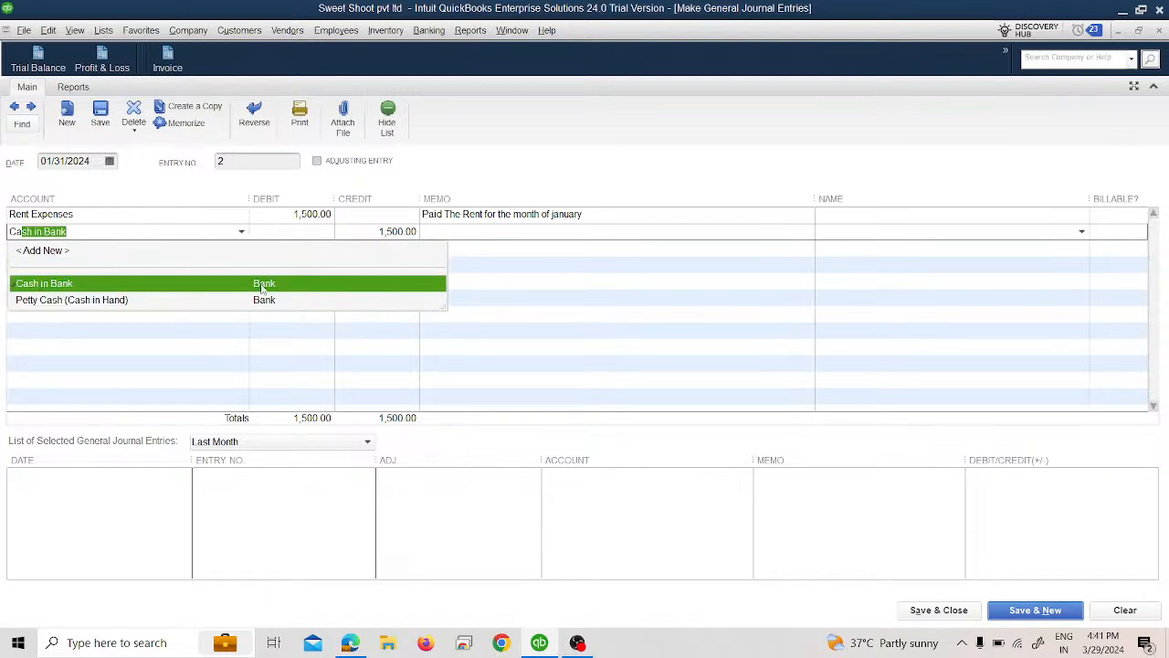
left_click(265, 288)
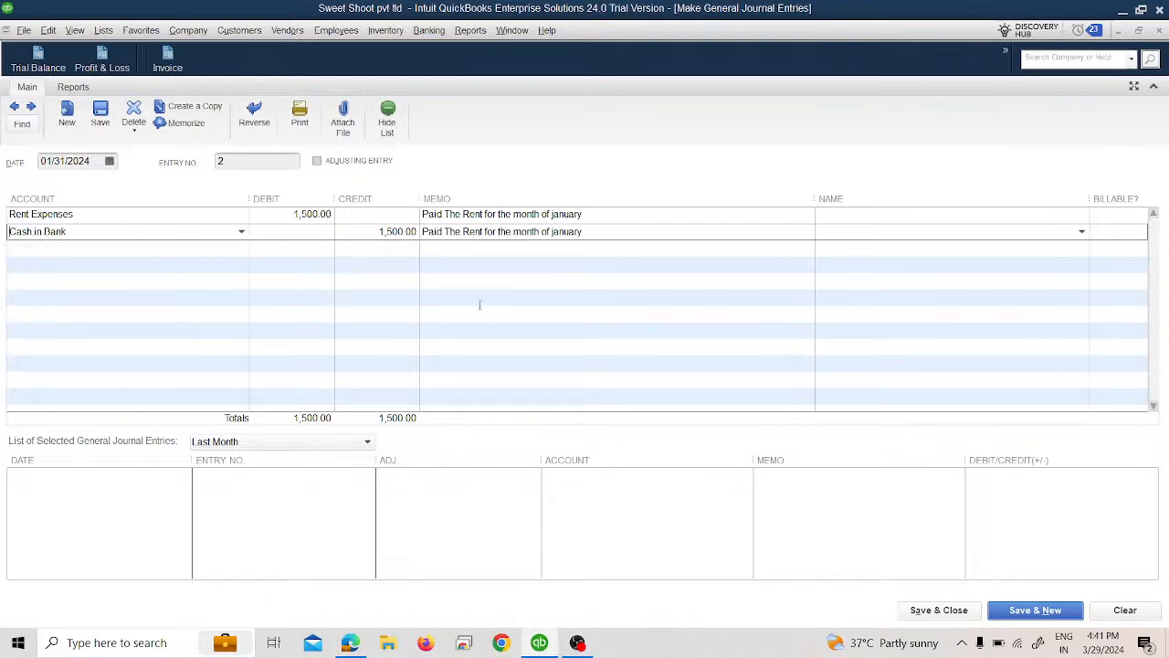
left_click(940, 609)
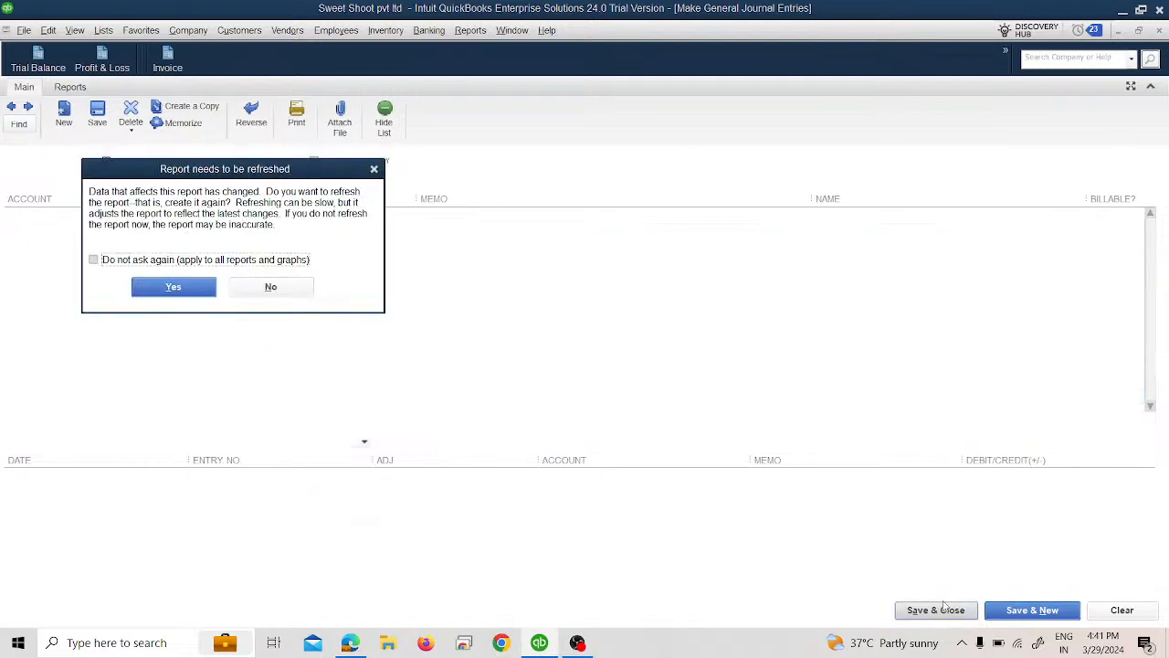
left_click(214, 286)
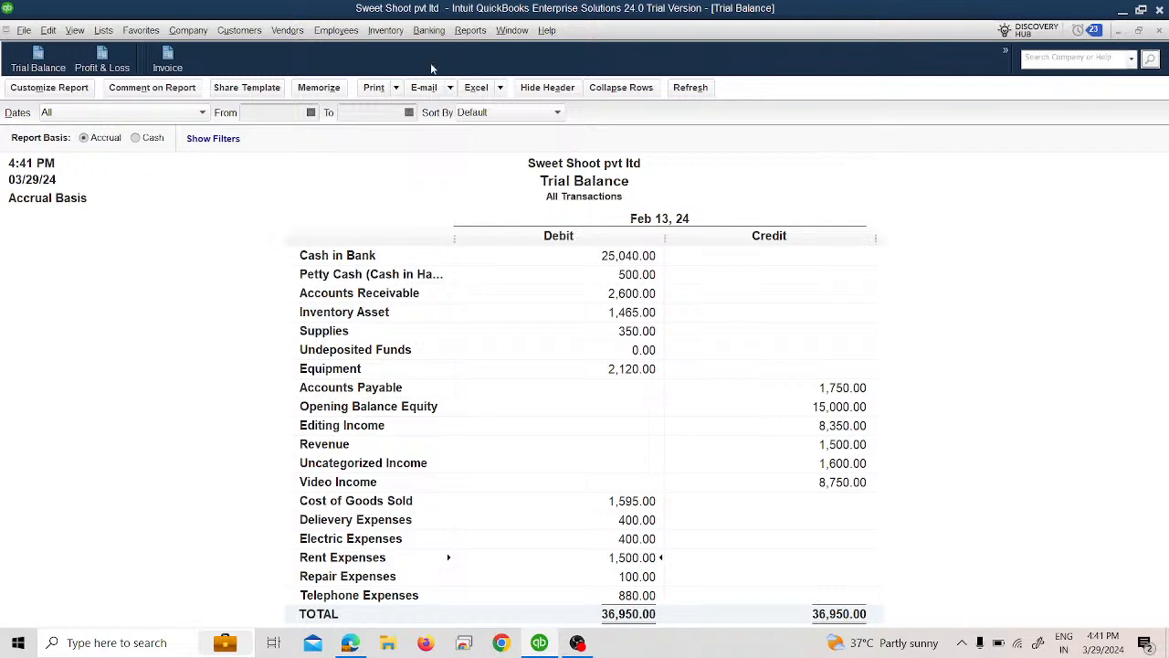
Step: Run the Profit & Loss Detail report for all dates and examine its income and expense sections, including Rent Expenses
left_click(465, 34)
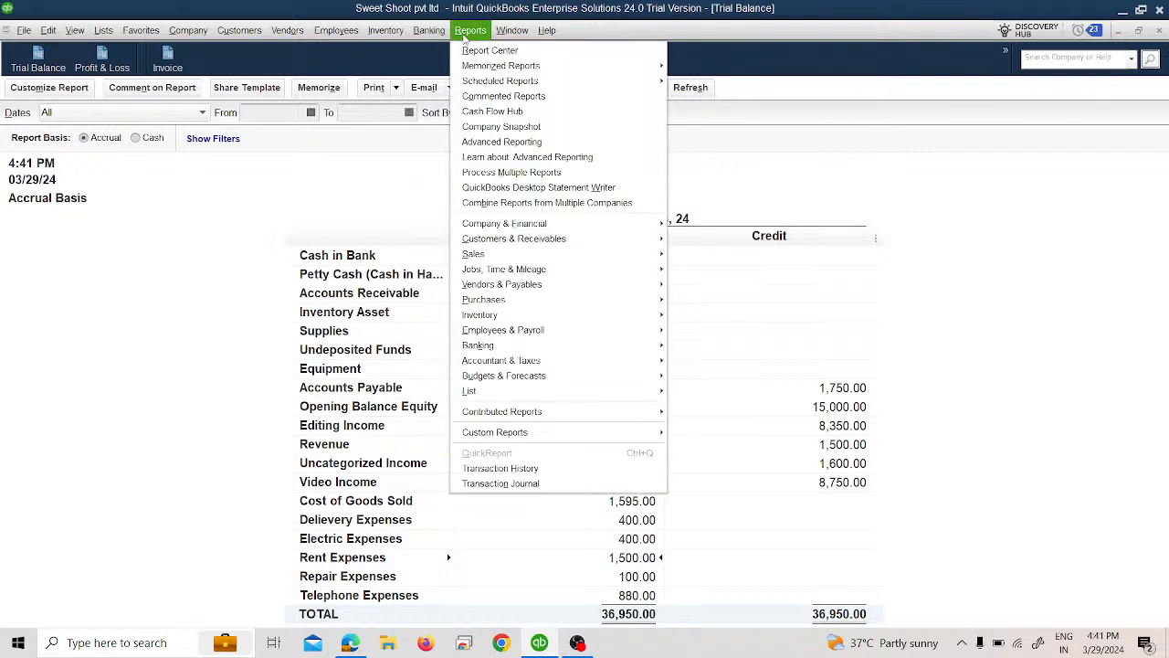
mouse_move(603, 225)
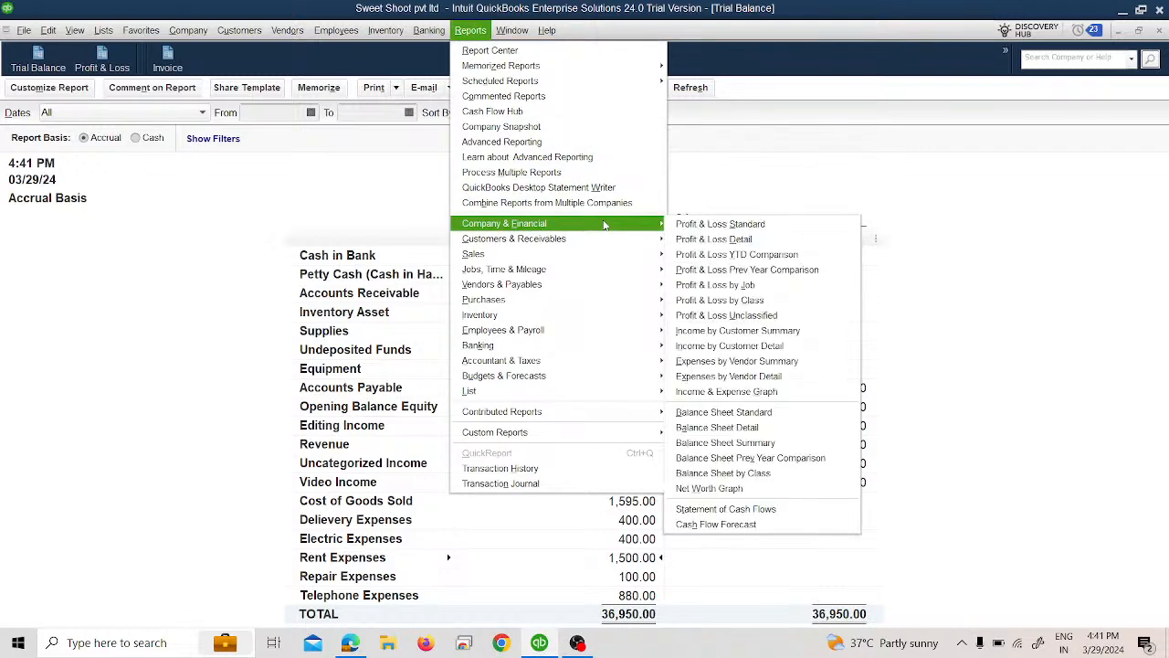
left_click(689, 239)
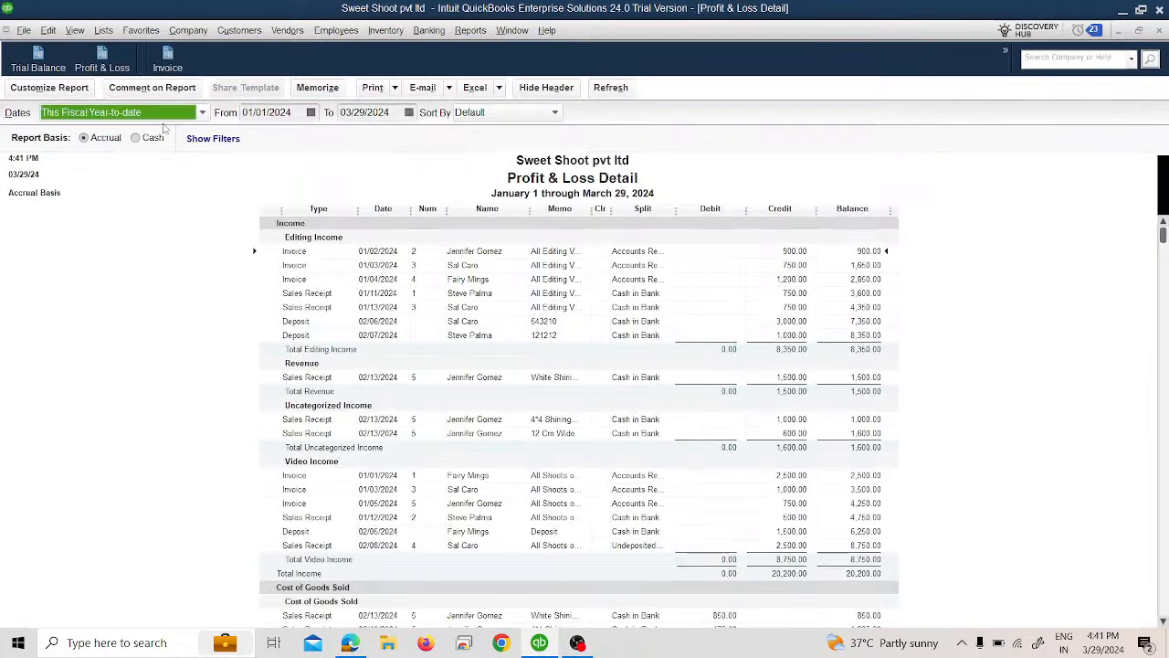
left_click(167, 113)
scroll(160, 187, "up", 2)
left_click(119, 131)
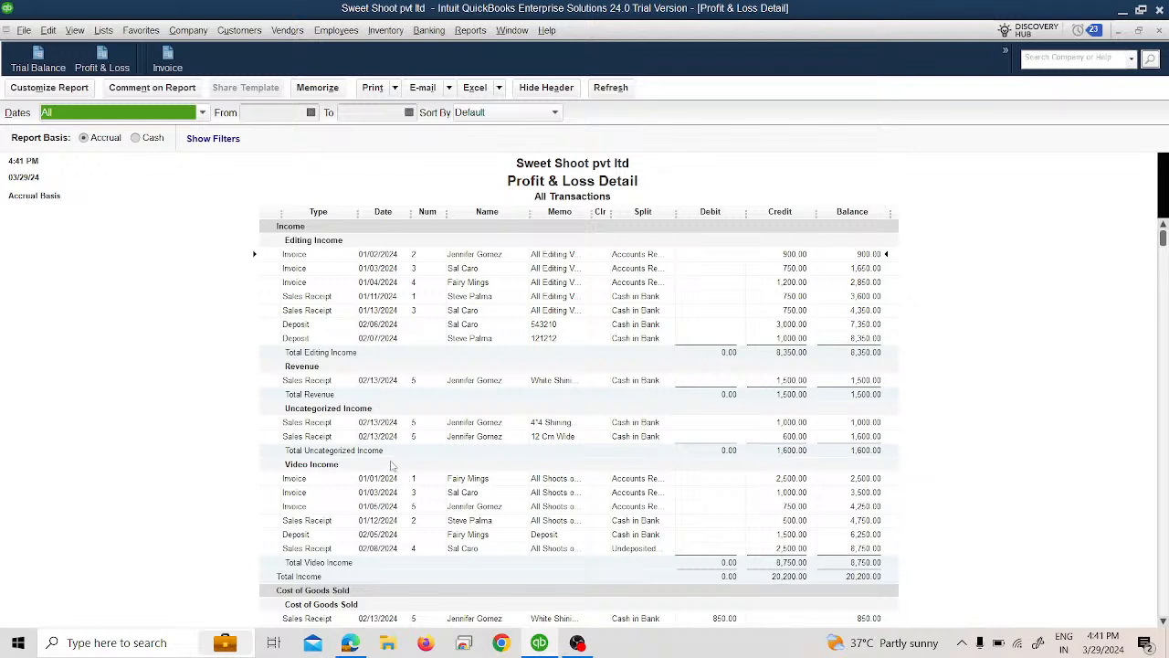
left_click(759, 539)
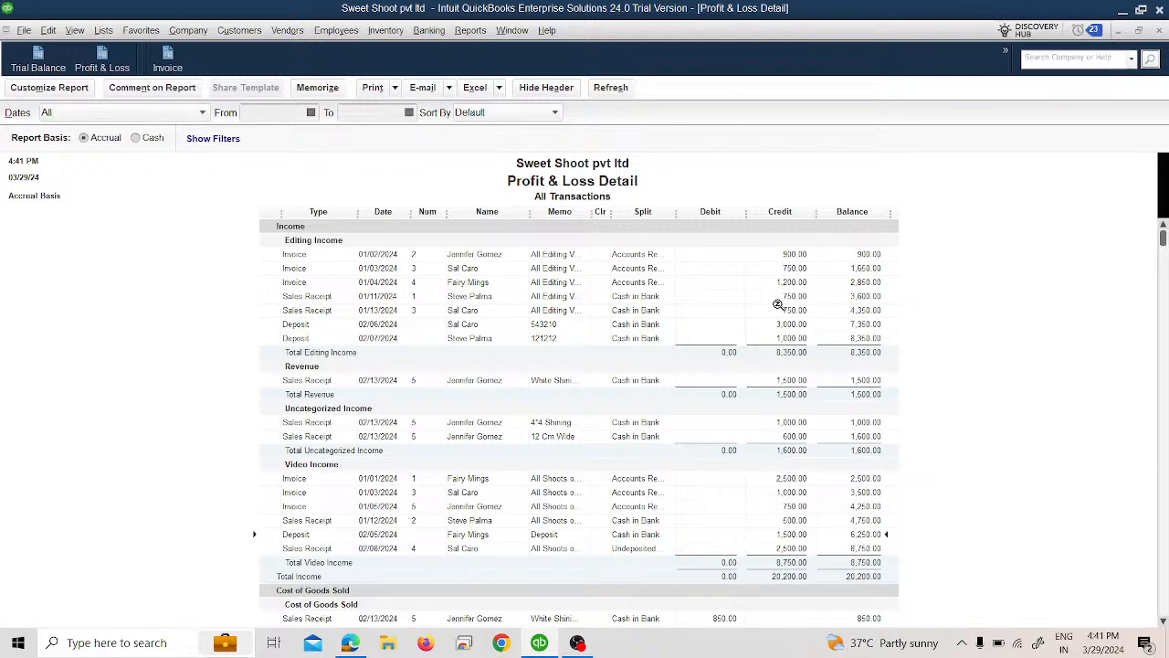
left_click(800, 381)
scroll(562, 479, "down", 1)
scroll(566, 491, "down", 10)
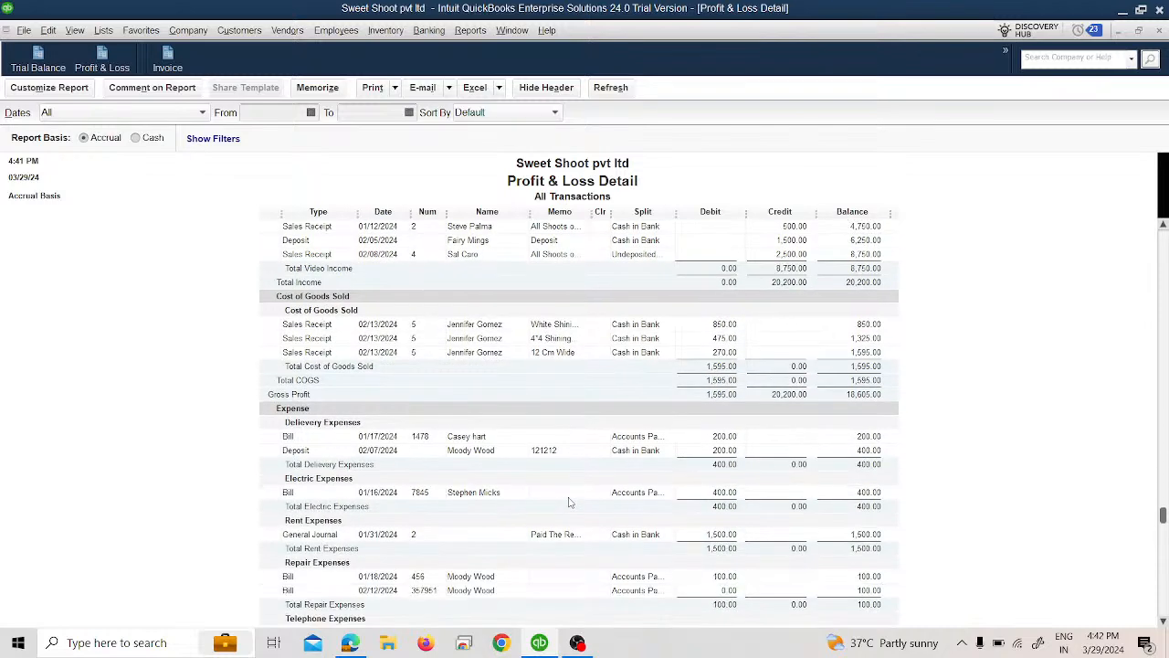
scroll(448, 443, "down", 2)
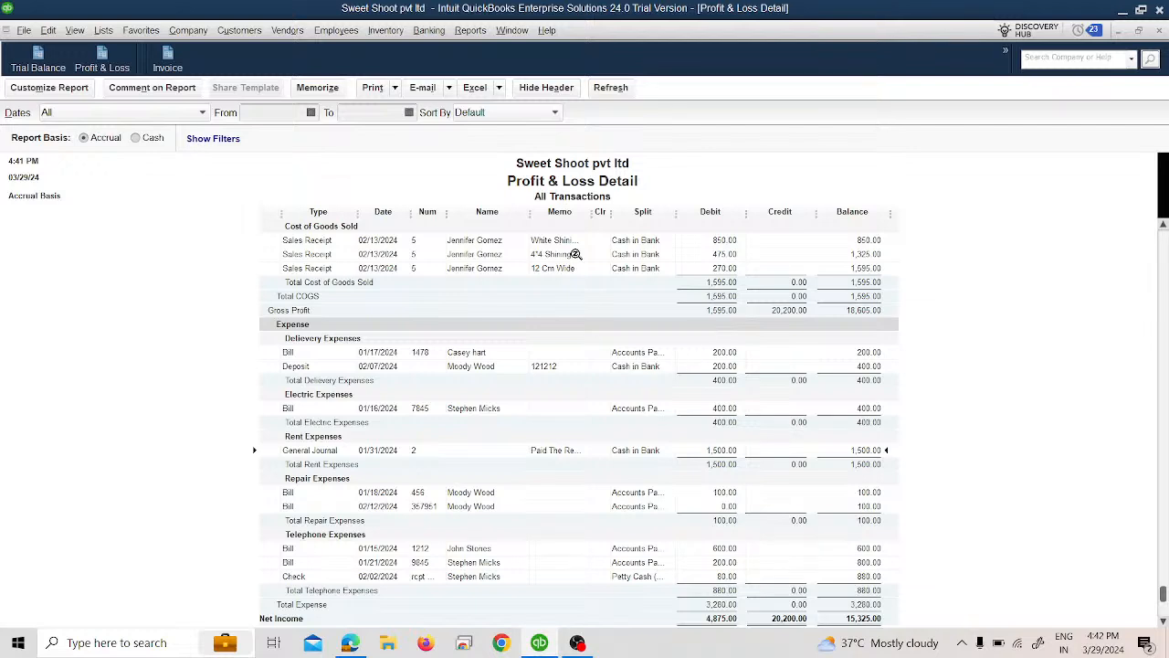
Step: Run the Statement of Cash Flows and set its date range to All
left_click(470, 31)
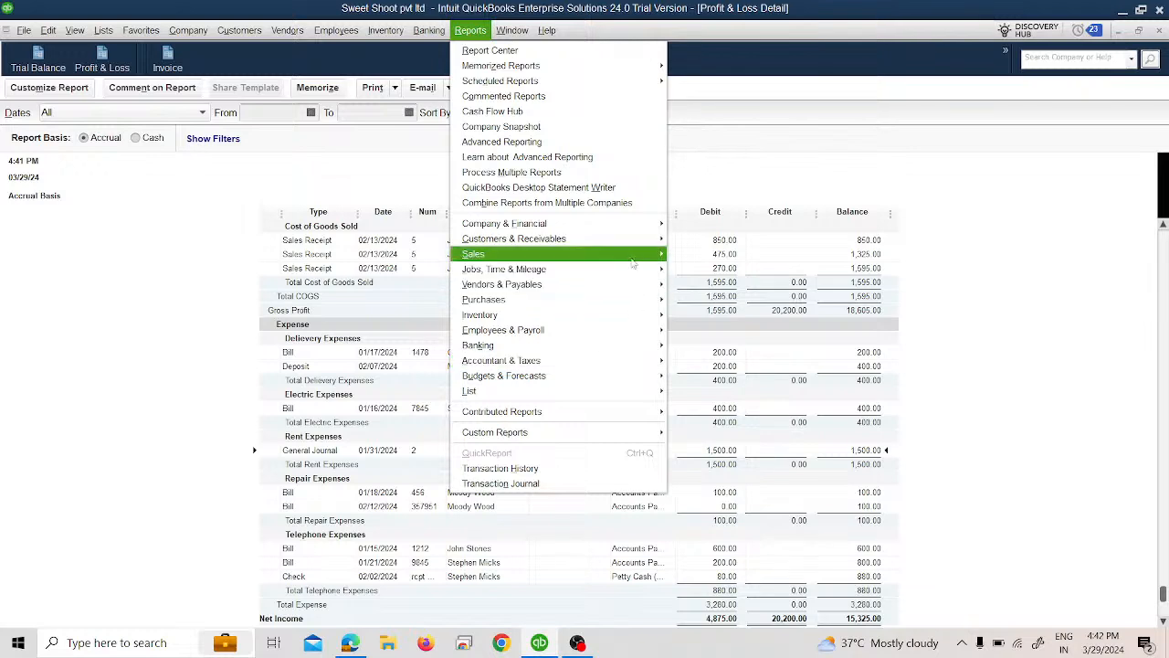
mouse_move(648, 241)
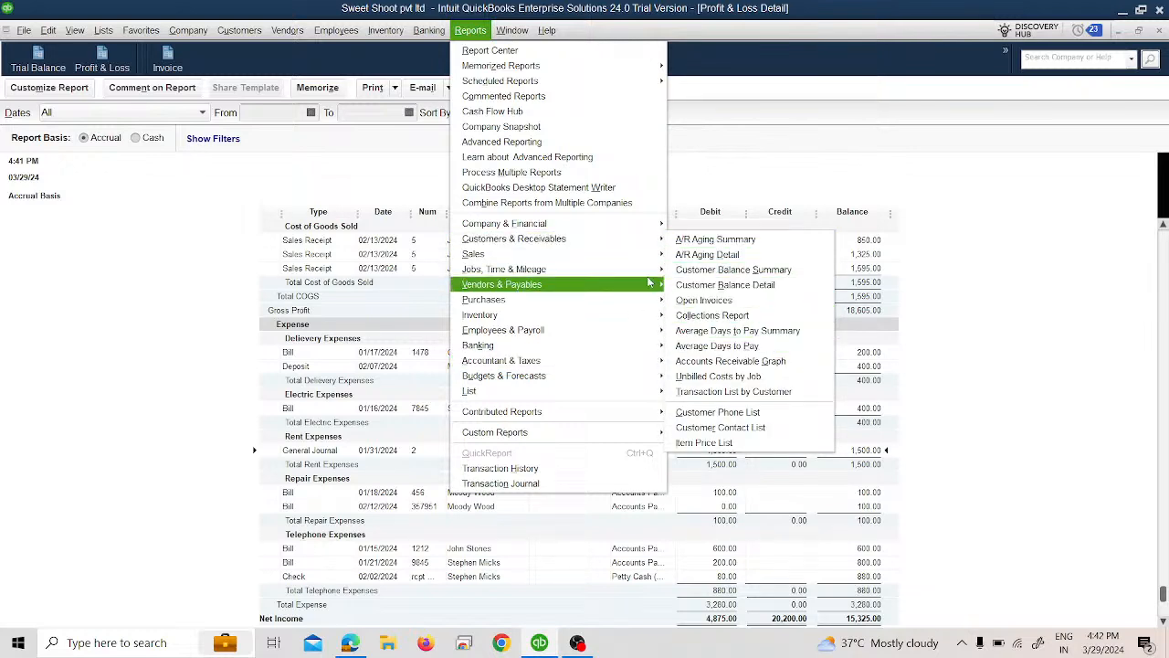
mouse_move(660, 363)
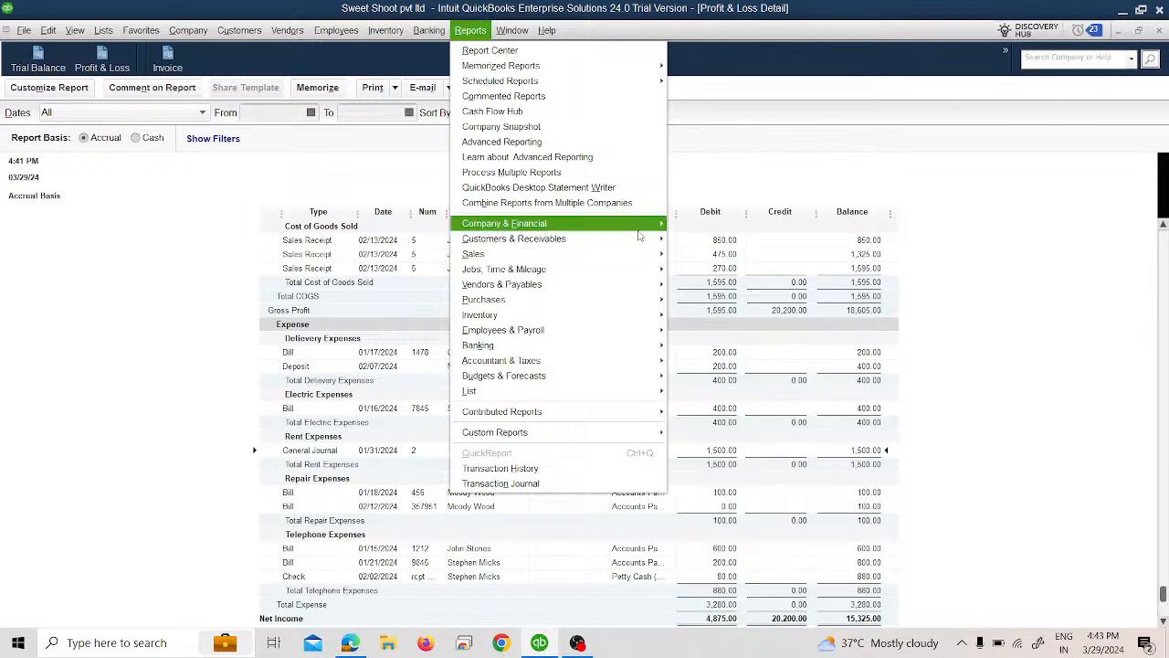
left_click(759, 510)
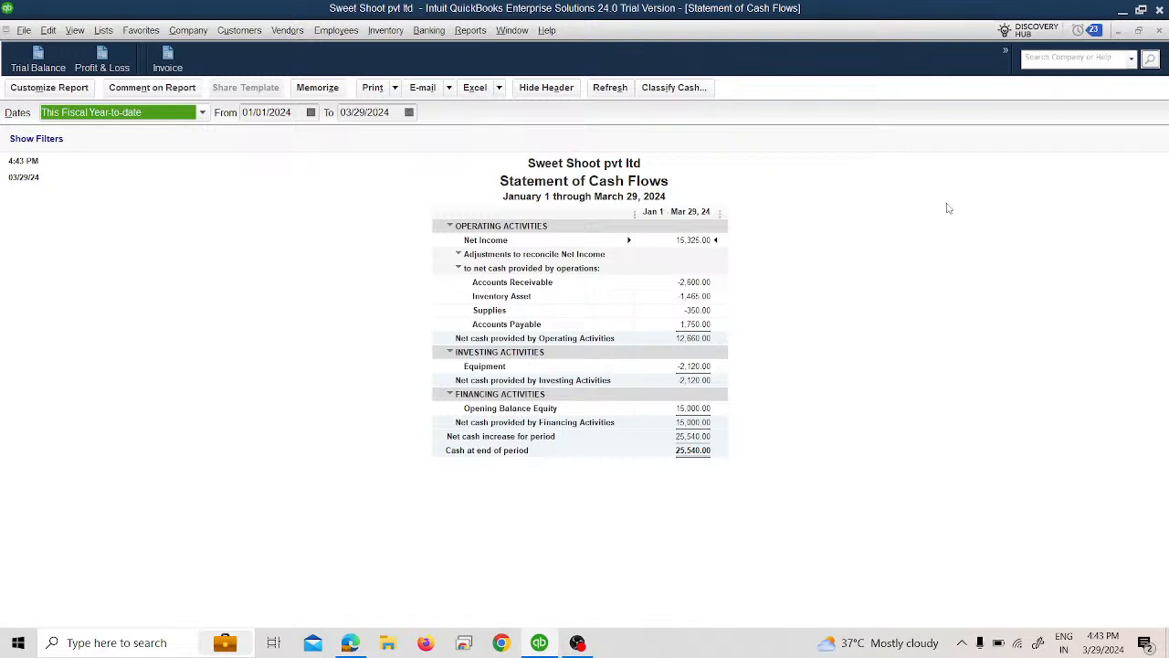
left_click(146, 114)
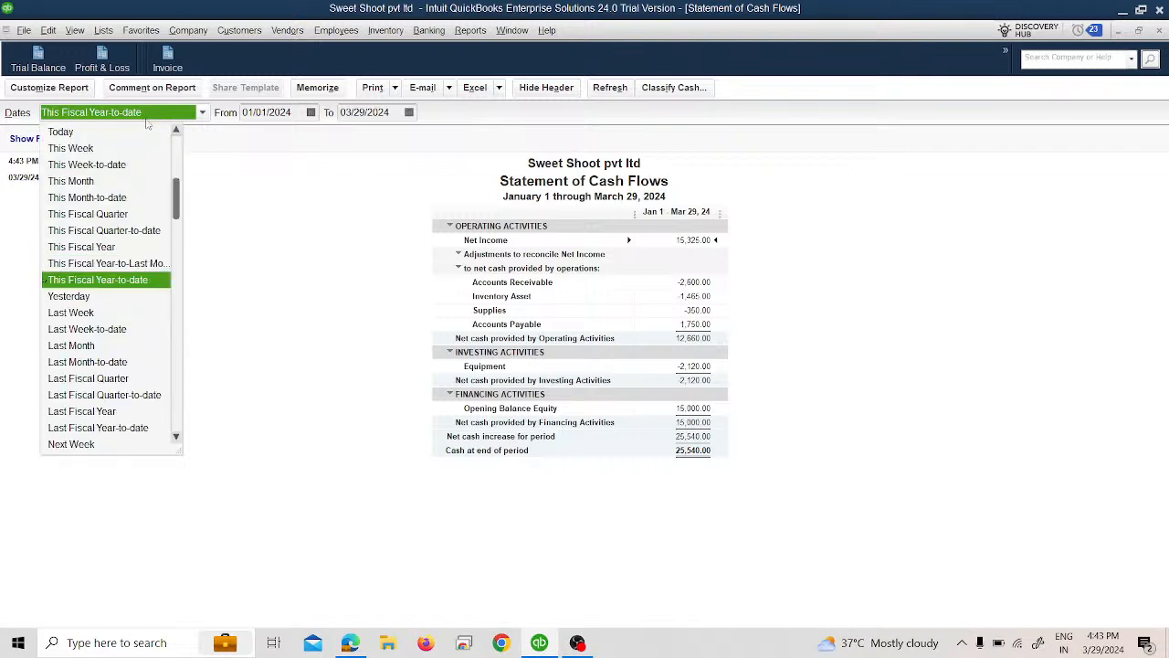
scroll(144, 137, "up", 1)
left_click(146, 133)
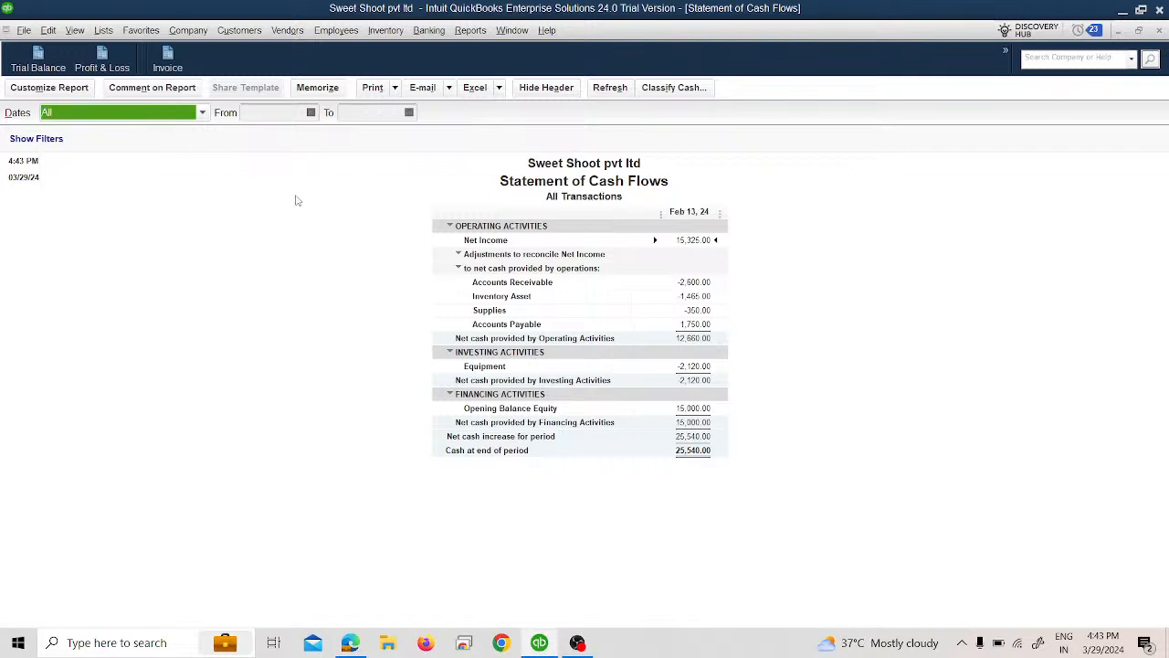
Step: Close the Statement of Cash Flows, the Profit & Loss Detail and the remaining open report without memorizing them
left_click(1159, 30)
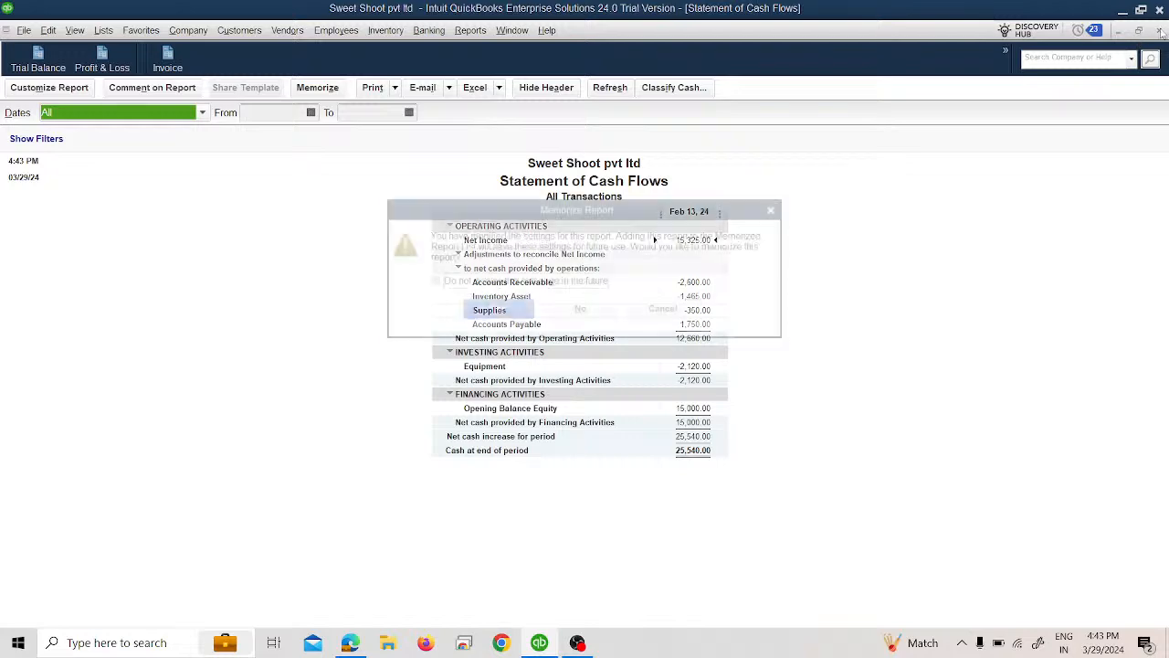
left_click(570, 311)
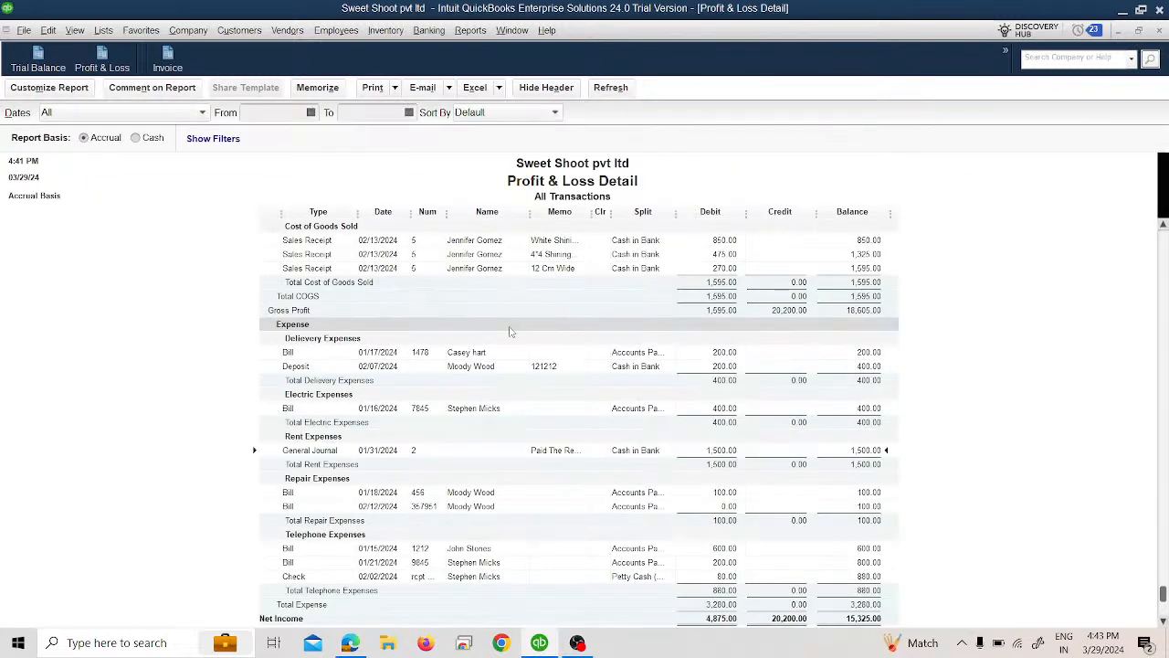
left_click(1159, 30)
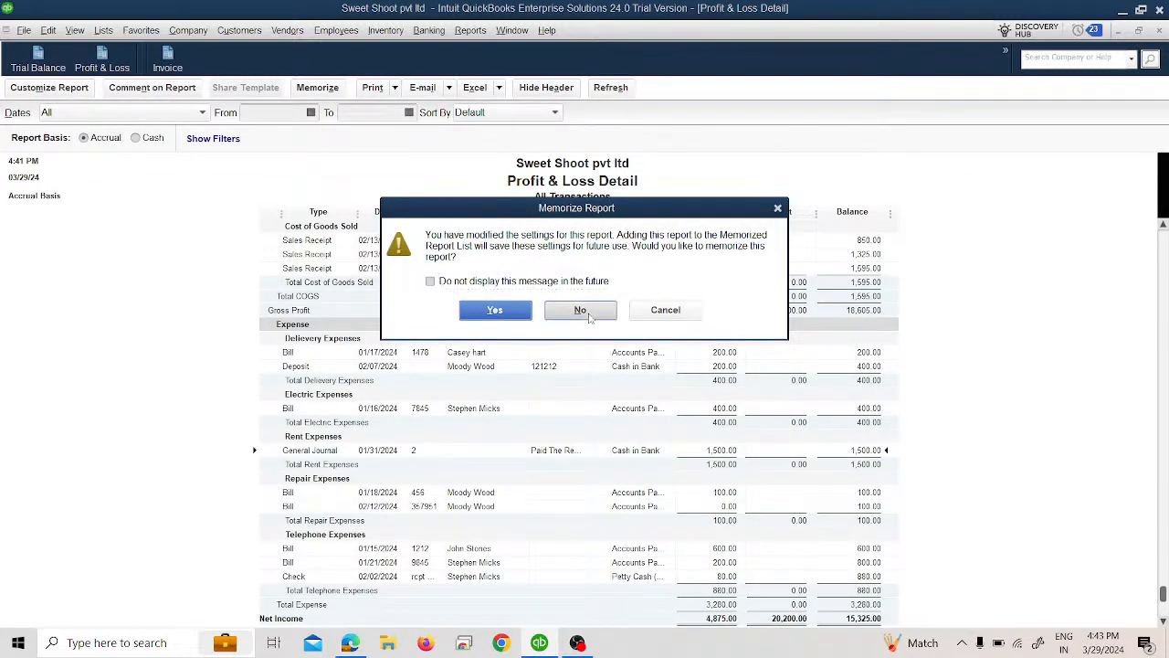
left_click(580, 311)
left_click(1156, 31)
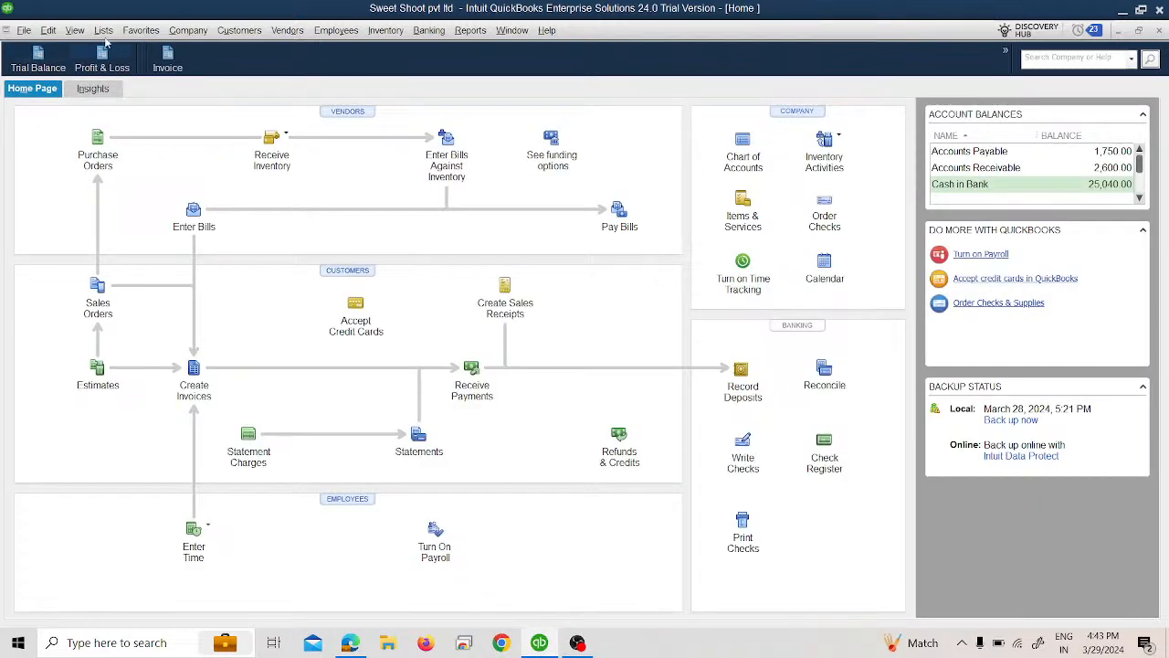
Step: Start a new general journal entry dated 02/01/2024
left_click(188, 30)
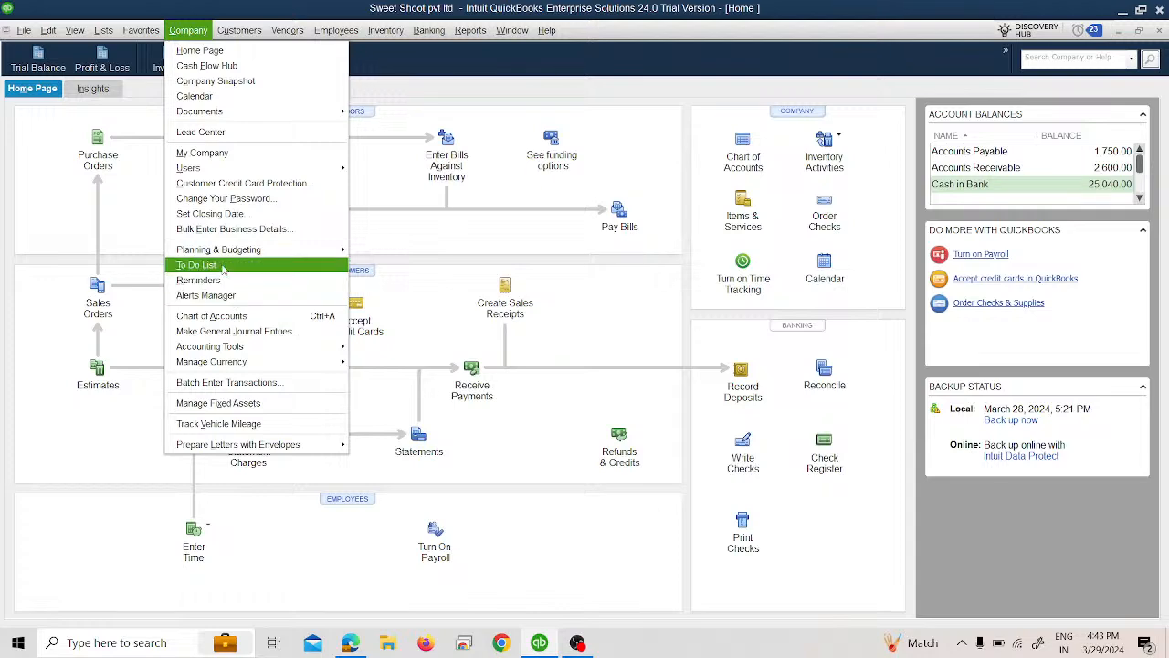
left_click(235, 332)
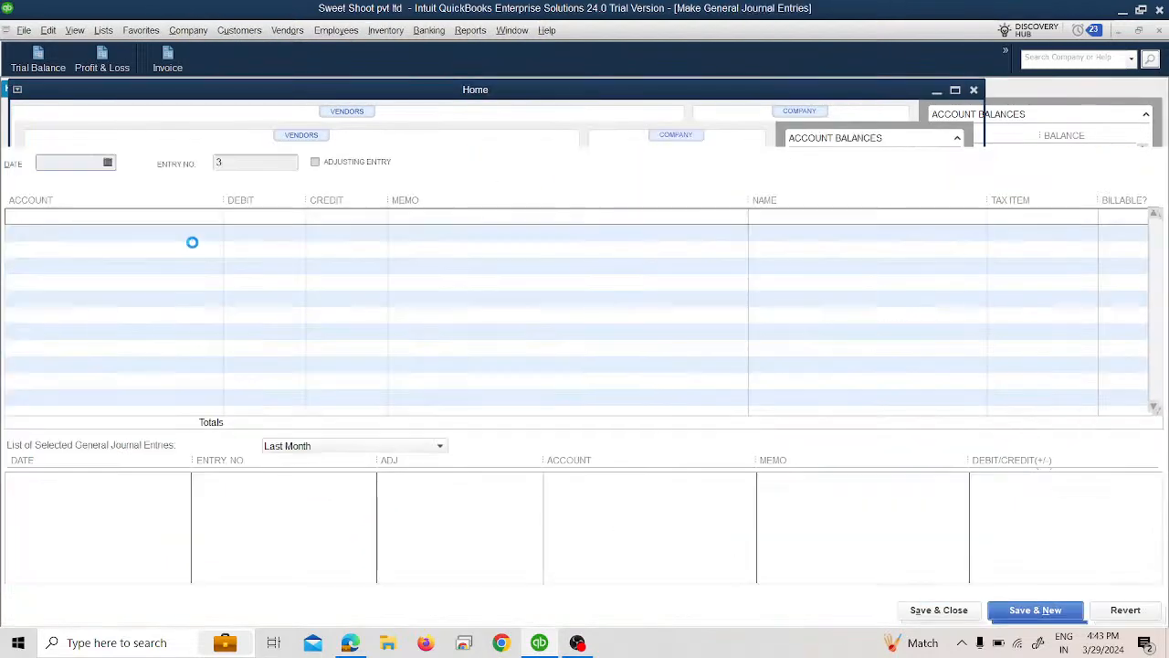
left_click(580, 318)
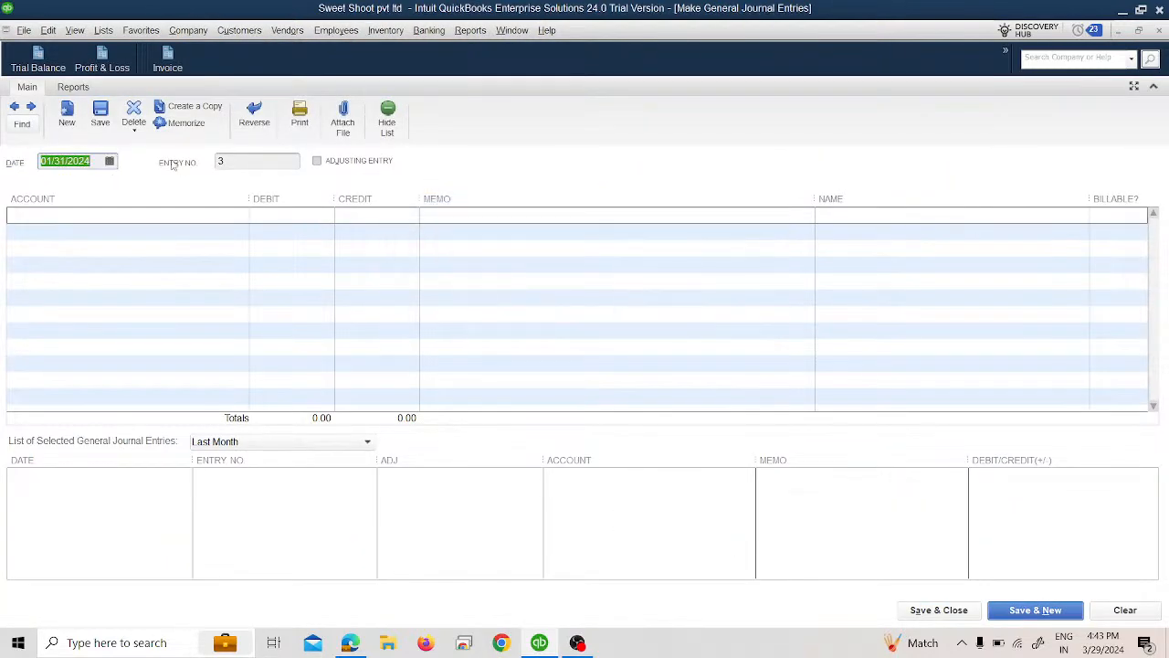
left_click(115, 164)
left_click(110, 161)
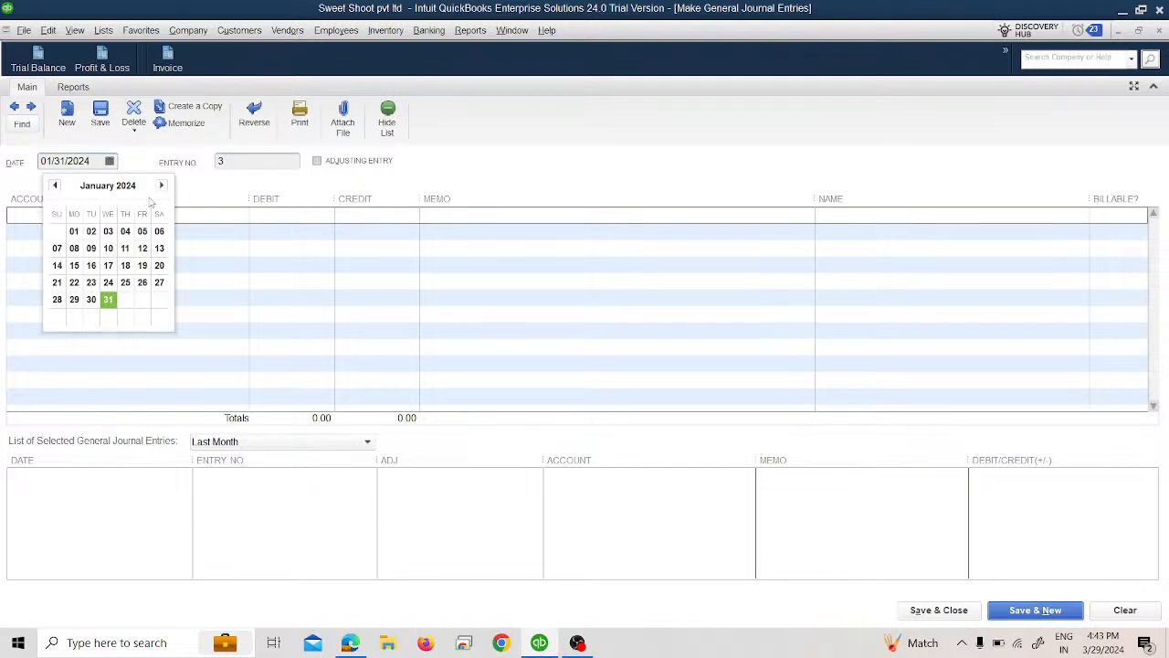
left_click(162, 185)
left_click(122, 227)
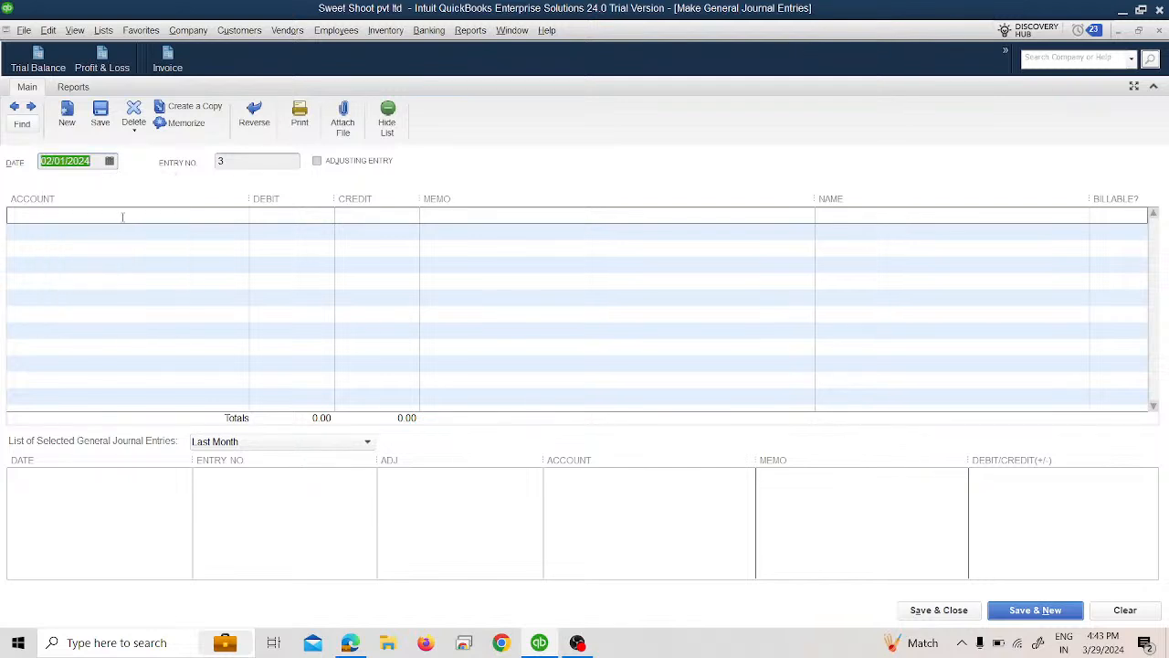
Step: Debit Equipment 2,000 on the first line with the memo "Buy An equipment" and leave its name empty
left_click(122, 219)
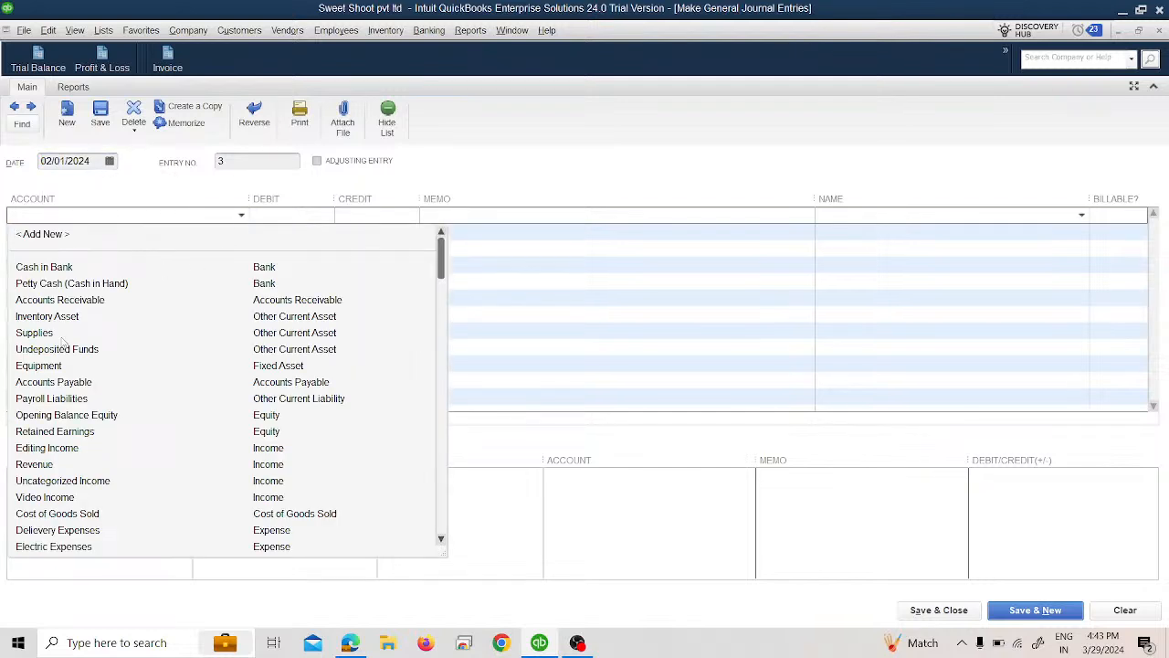
left_click(39, 365)
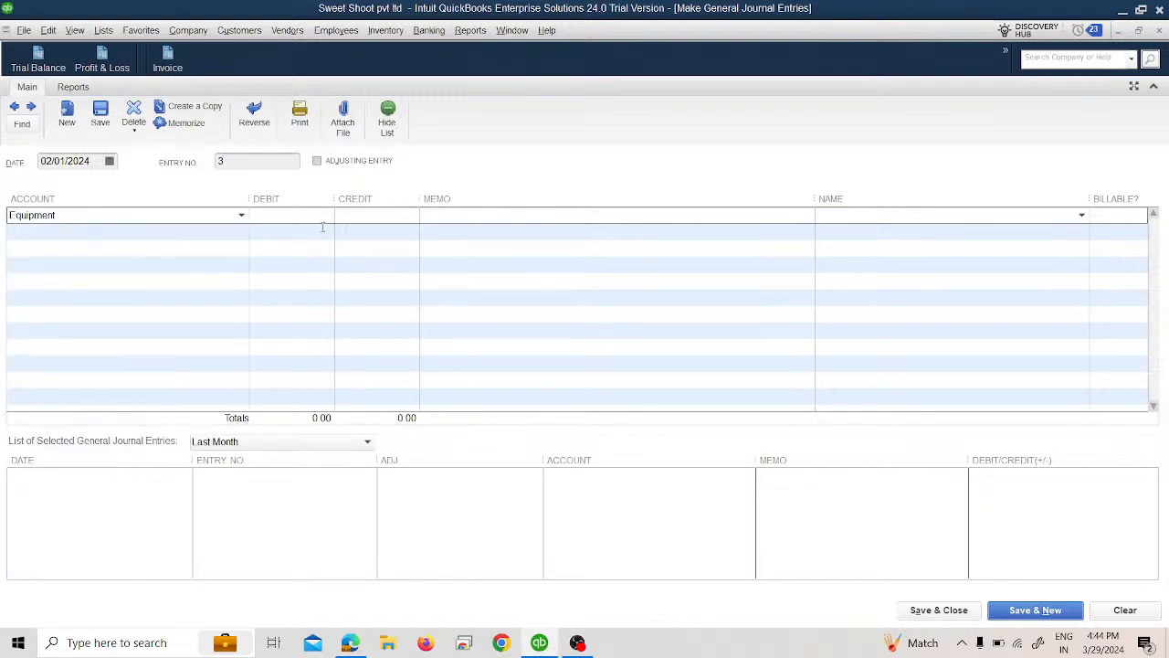
type("2000")
key("Tab")
type("Buy An euiqp")
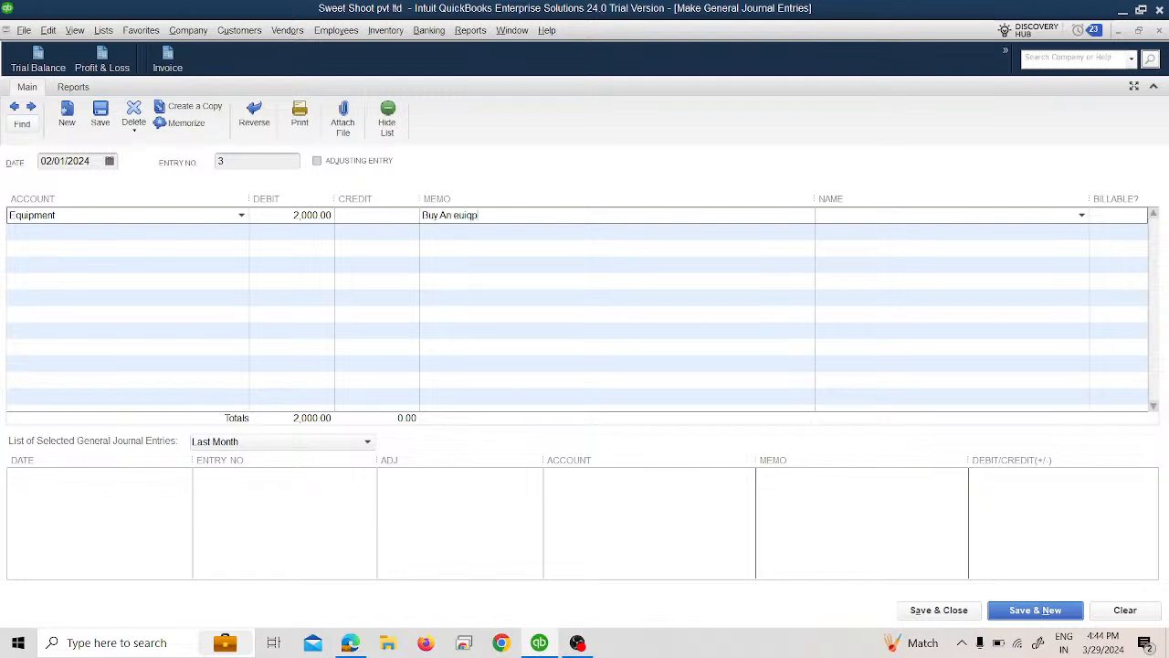
type("ment")
key("BackSpace")
key("BackSpace")
key("BackSpace")
key("BackSpace")
key("BackSpace")
key("BackSpace")
key("BackSpace")
type("quipment")
key("Tab")
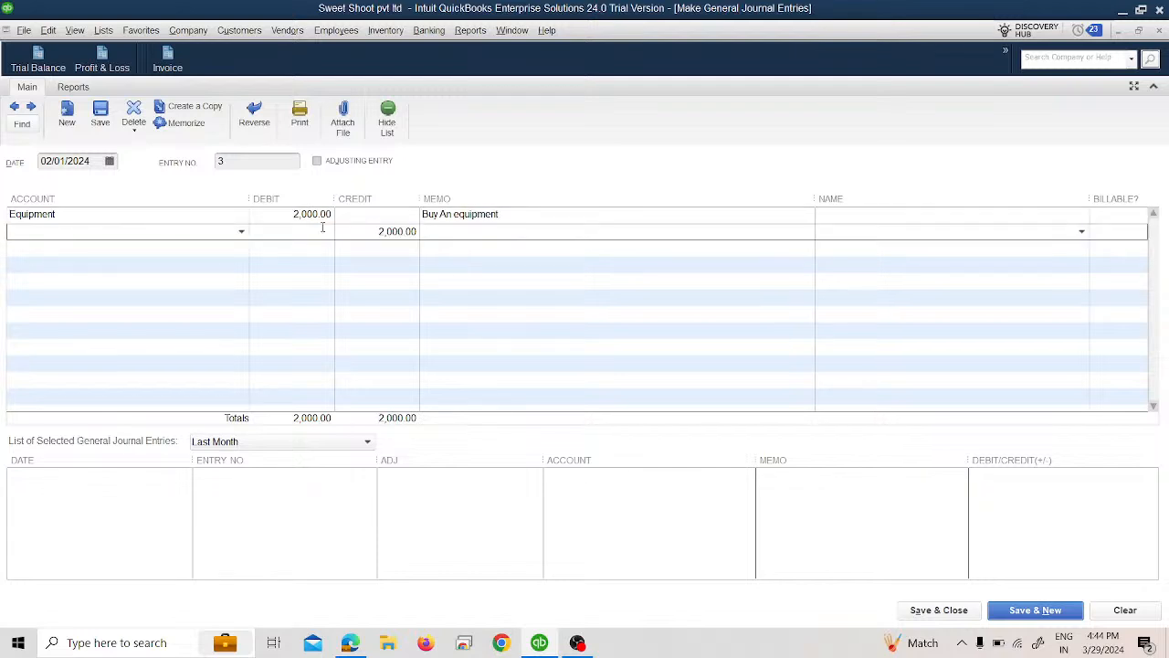
Step: Assign the 2,000 credit on the second line to Cash in Bank, then save and close the journal entry
type("c")
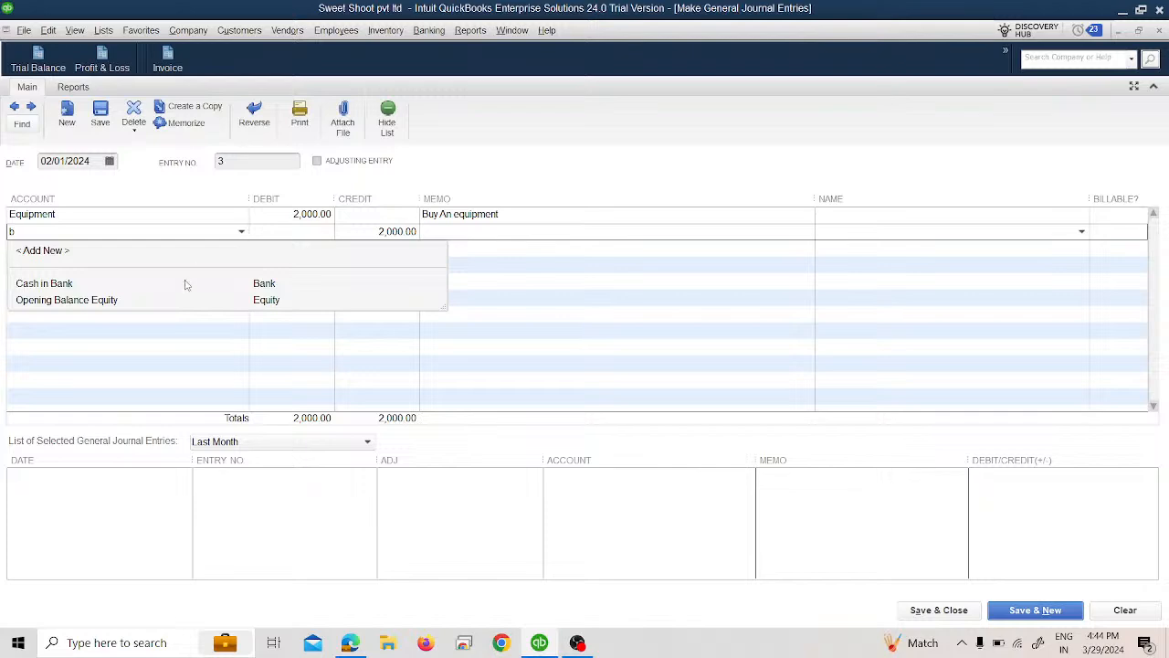
left_click(184, 280)
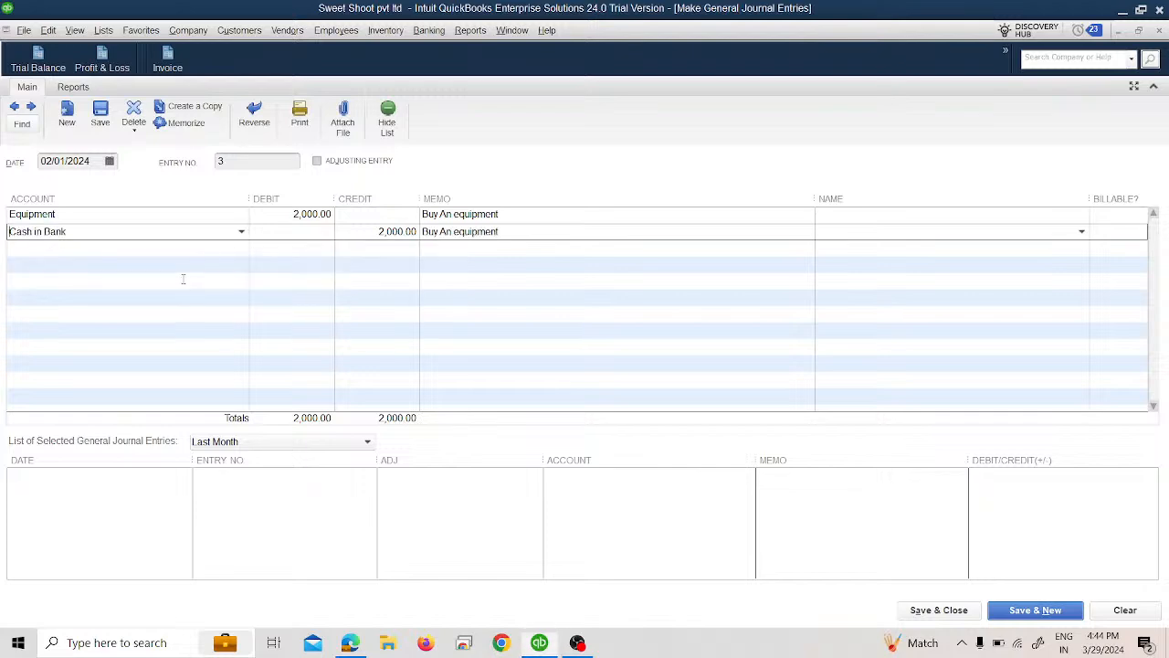
left_click(949, 612)
left_click(581, 326)
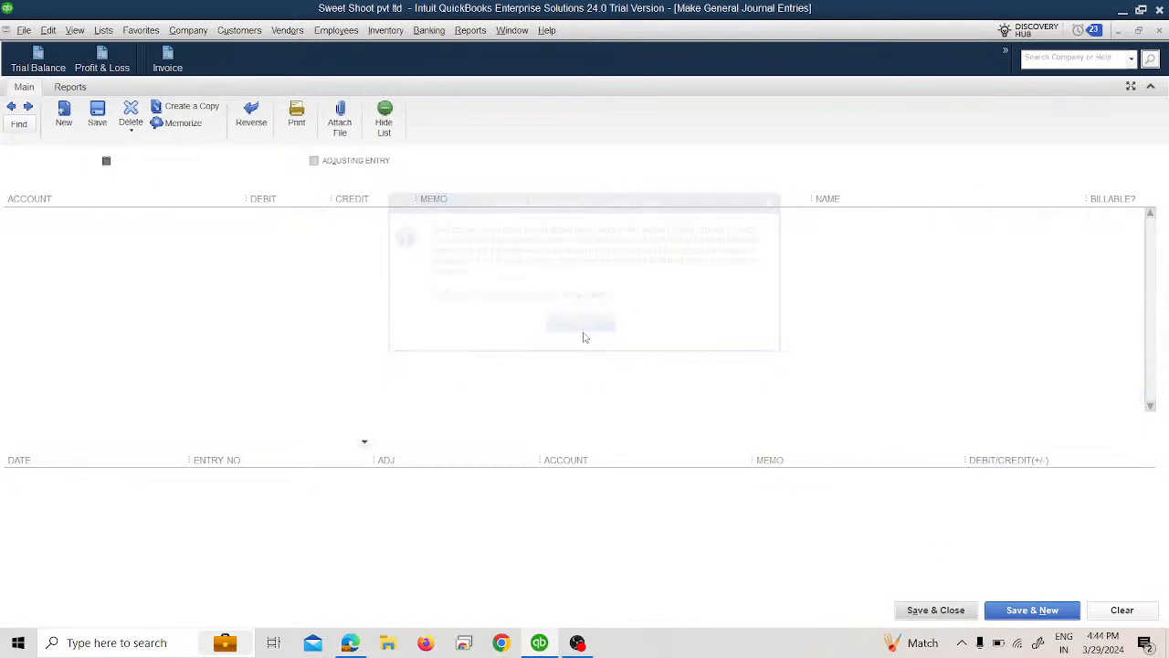
Step: Run the Statement of Cash Flows, examine the Equipment line under investing activities, and close the report
left_click(470, 31)
left_click(470, 33)
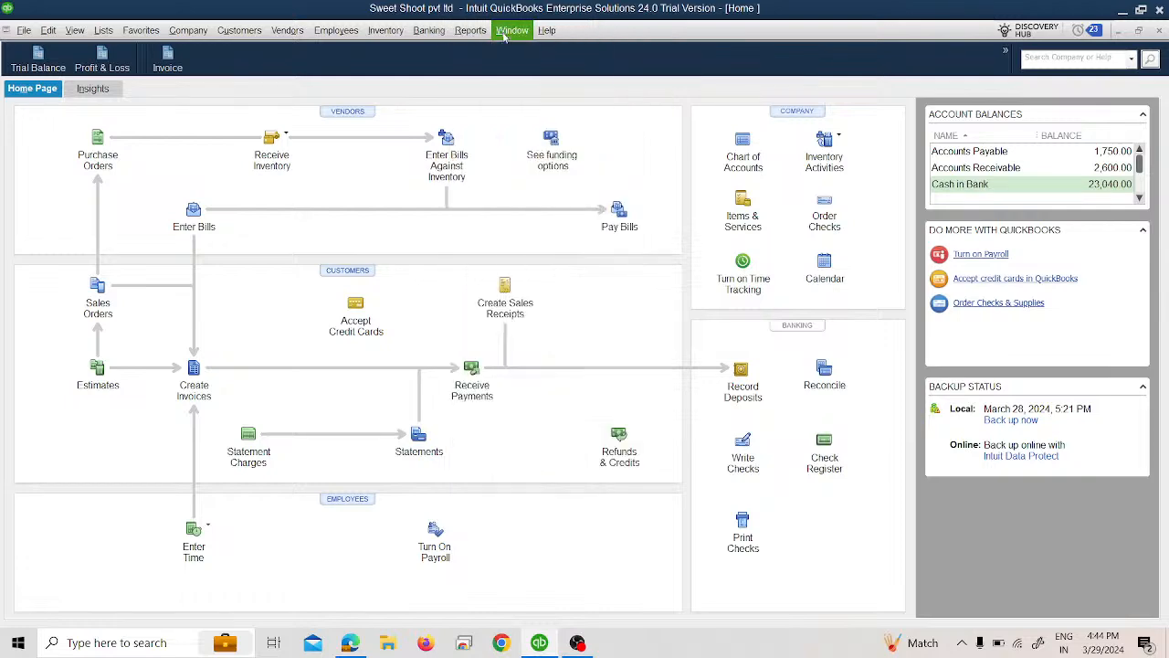
left_click(470, 33)
mouse_move(566, 223)
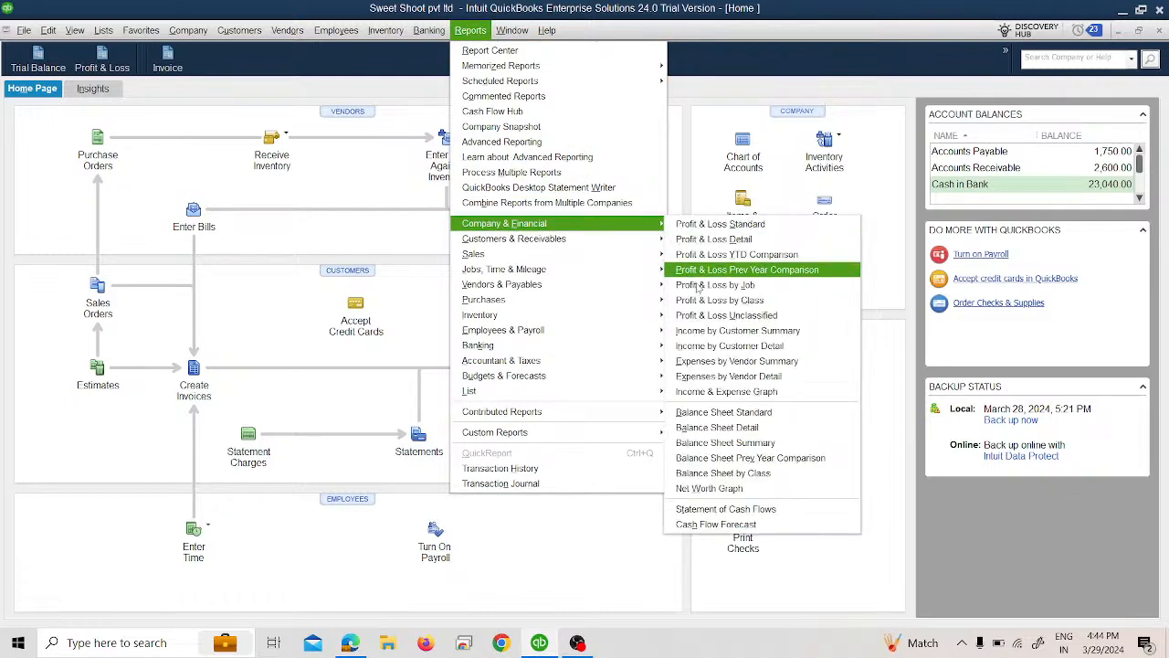
left_click(725, 509)
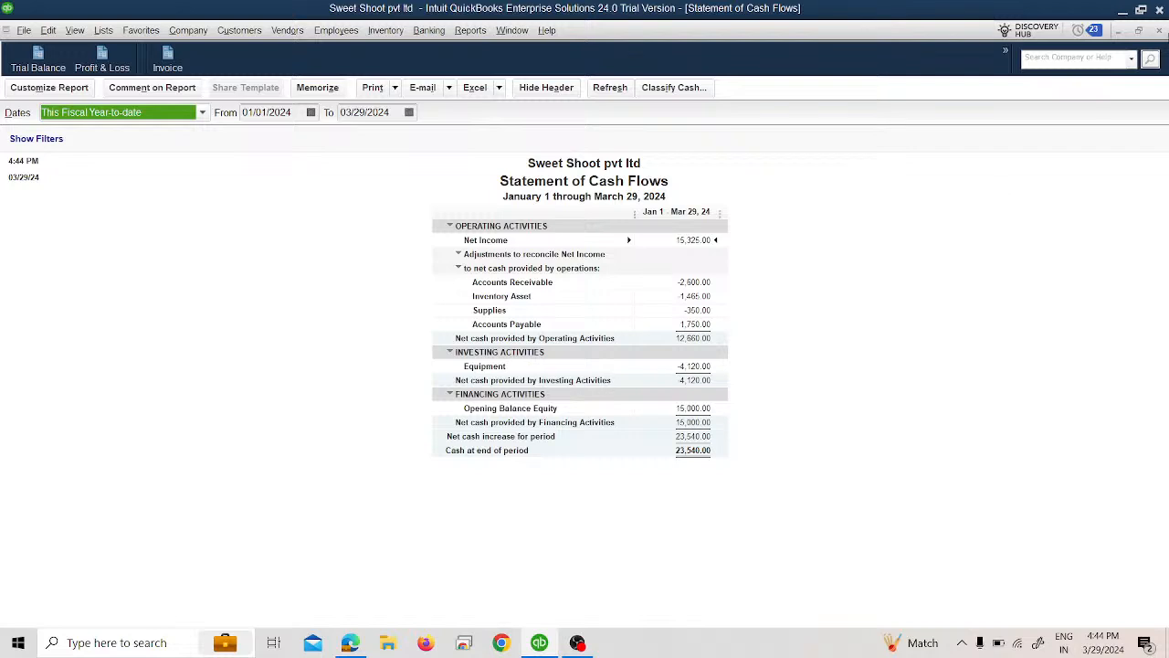
left_click(1159, 30)
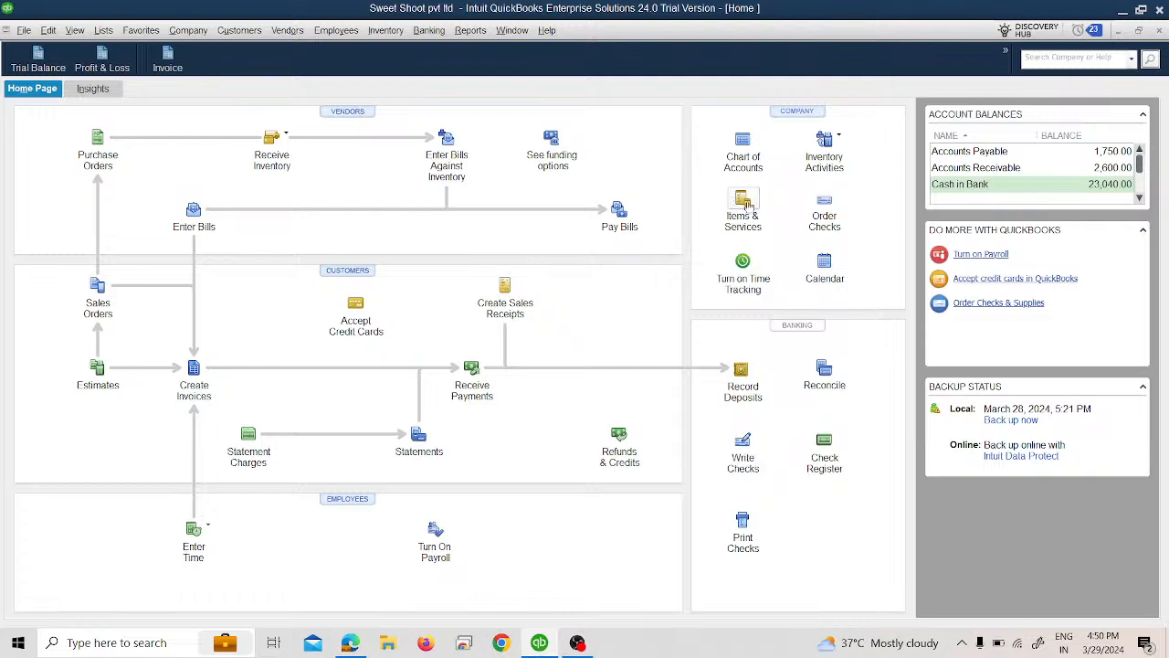
left_click(101, 33)
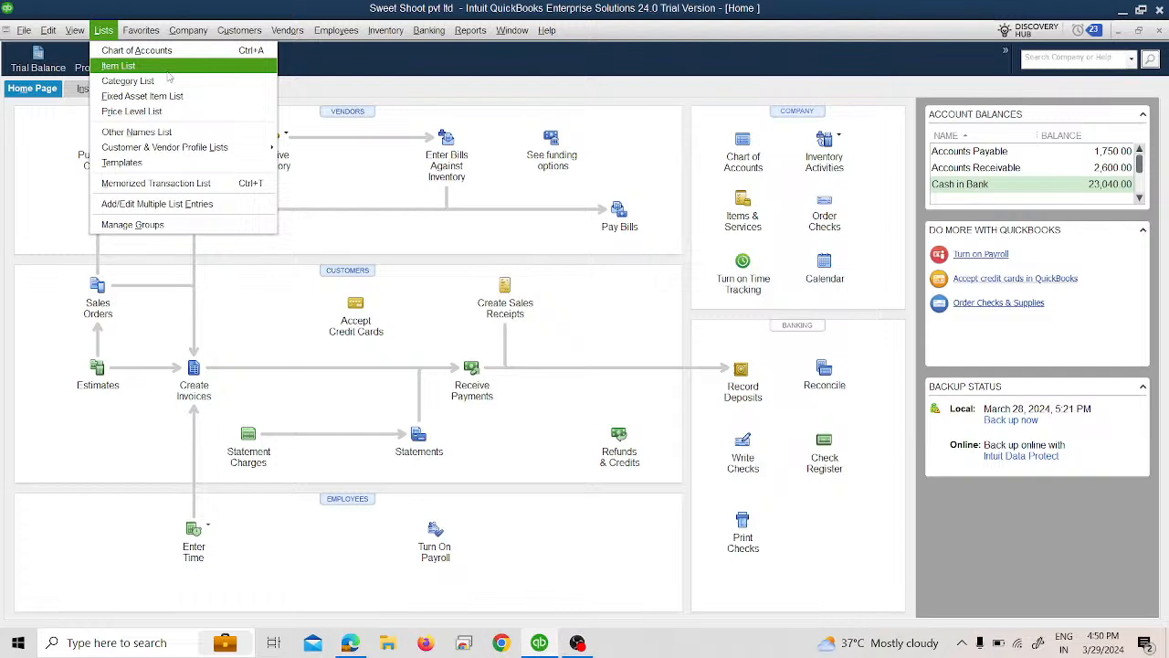
left_click(471, 30)
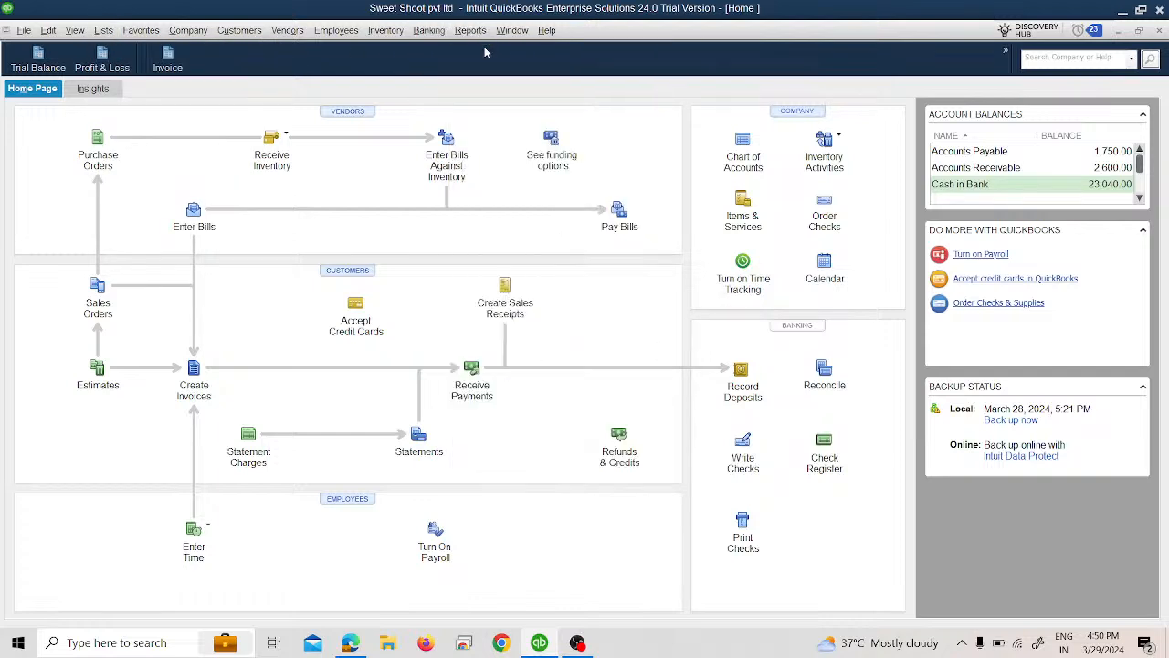
left_click(473, 33)
mouse_move(541, 224)
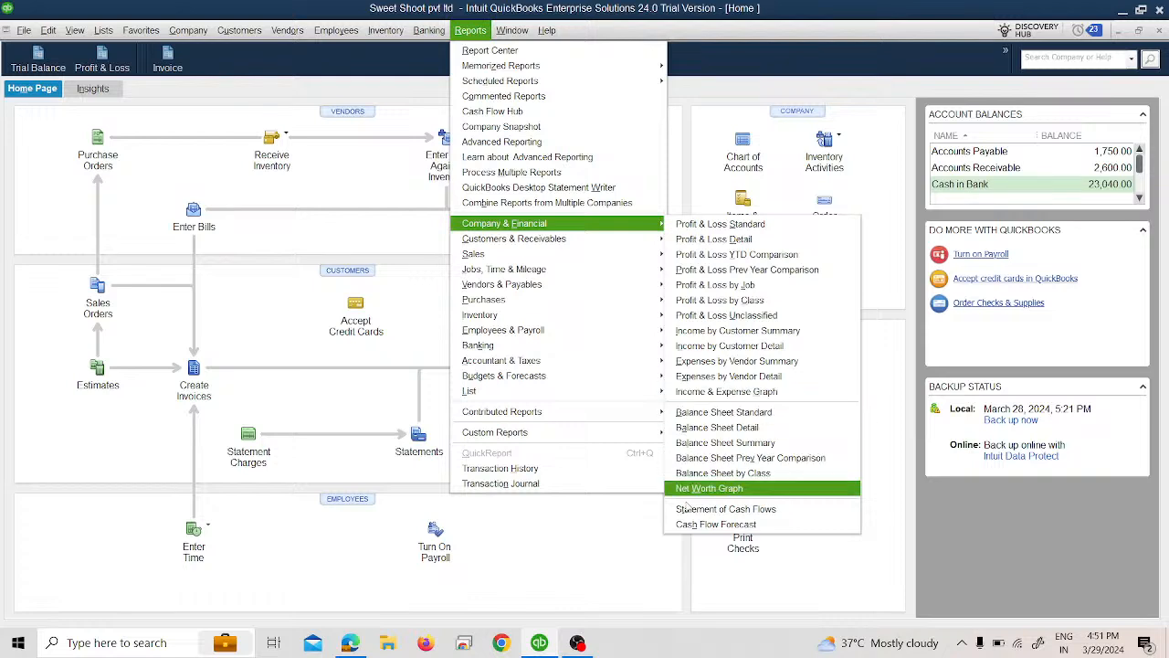
left_click(598, 554)
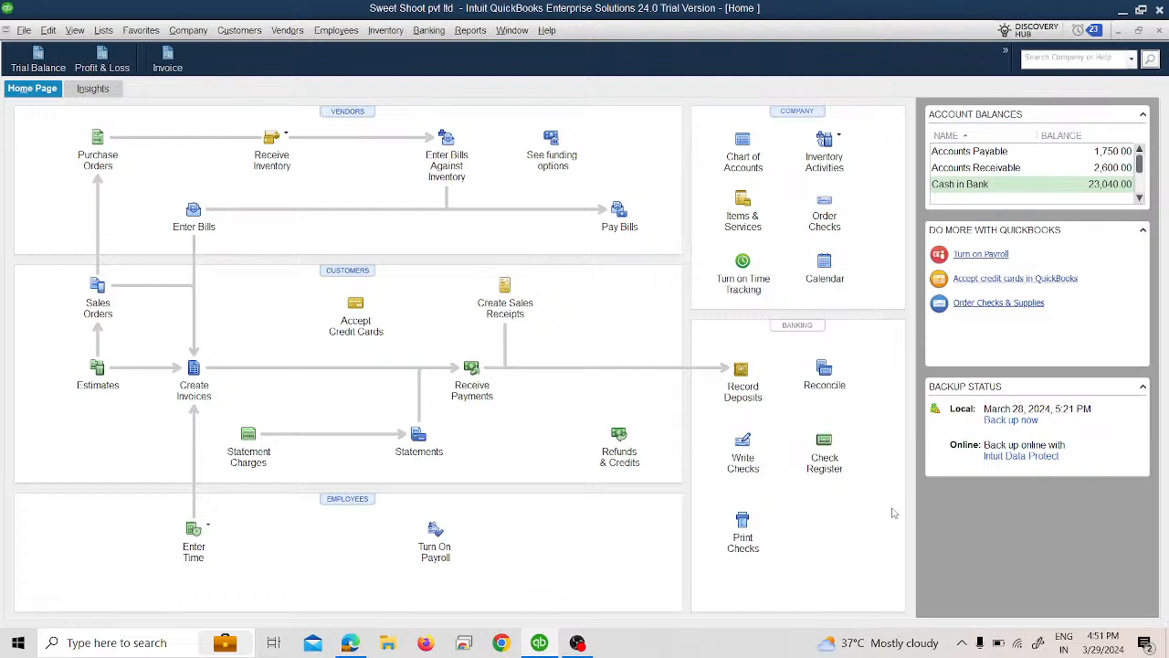
Step: Turn on multiple currency tracking in the company preferences and accept that it is permanent
left_click(48, 31)
left_click(48, 31)
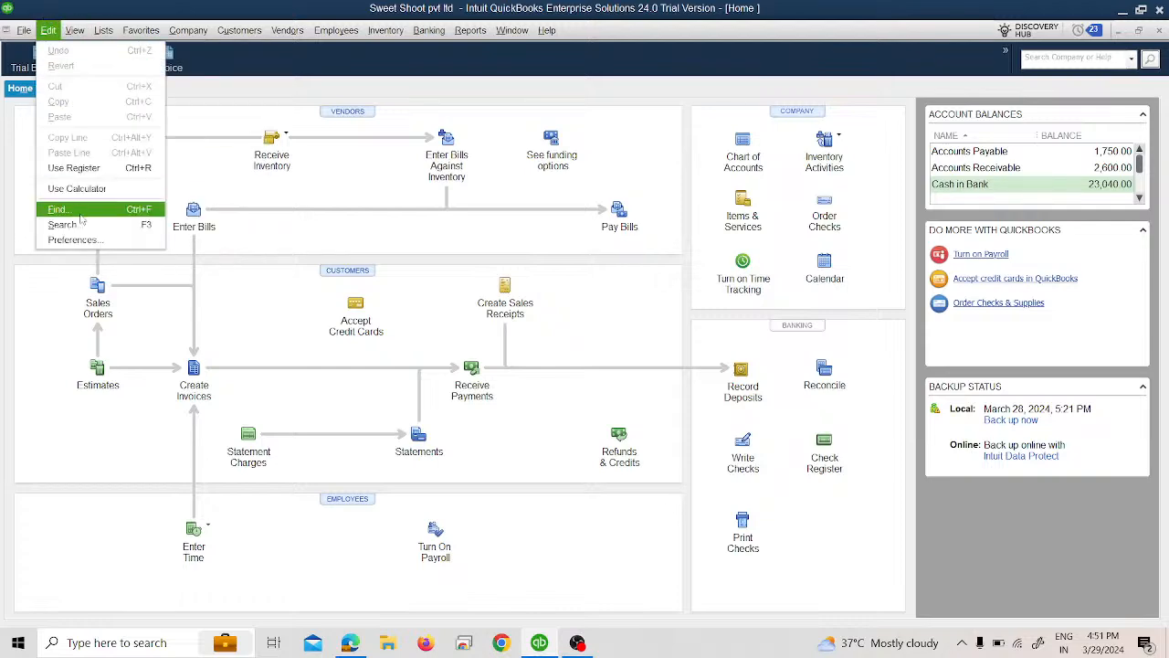
left_click(129, 232)
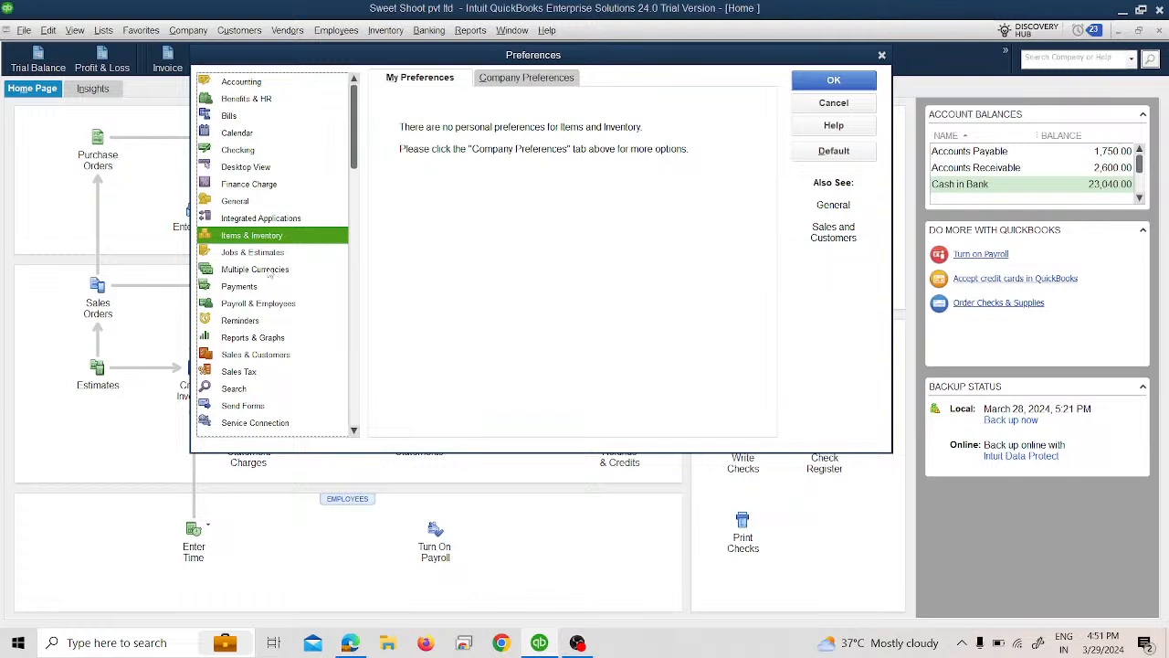
left_click(267, 272)
left_click(517, 82)
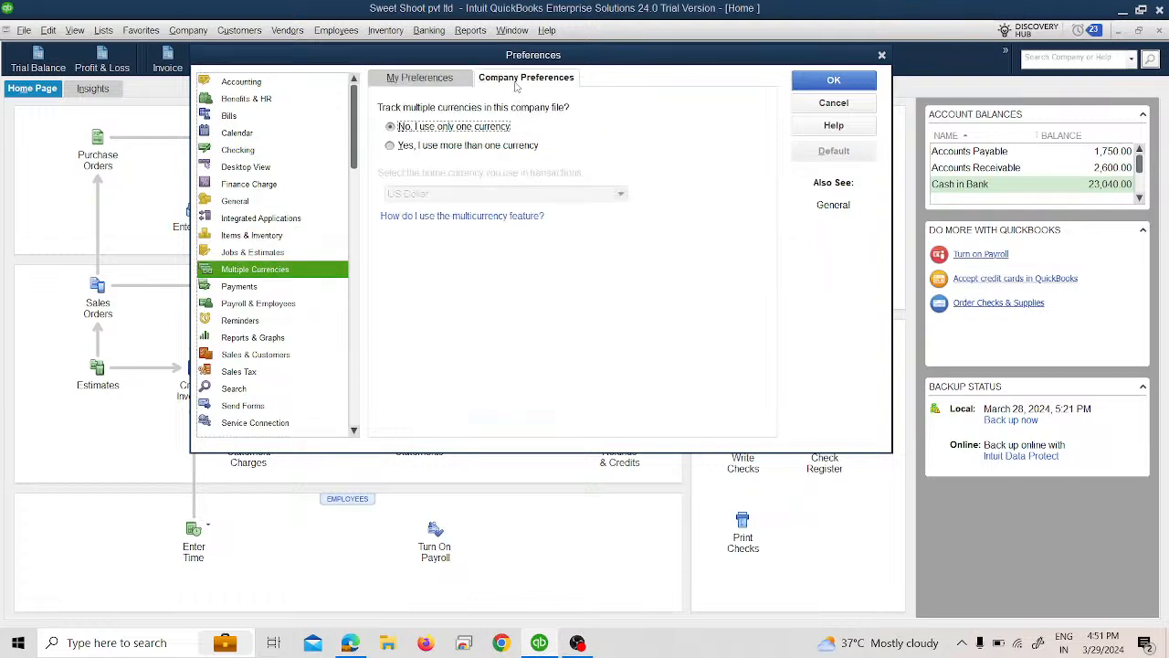
left_click(499, 152)
left_click(395, 146)
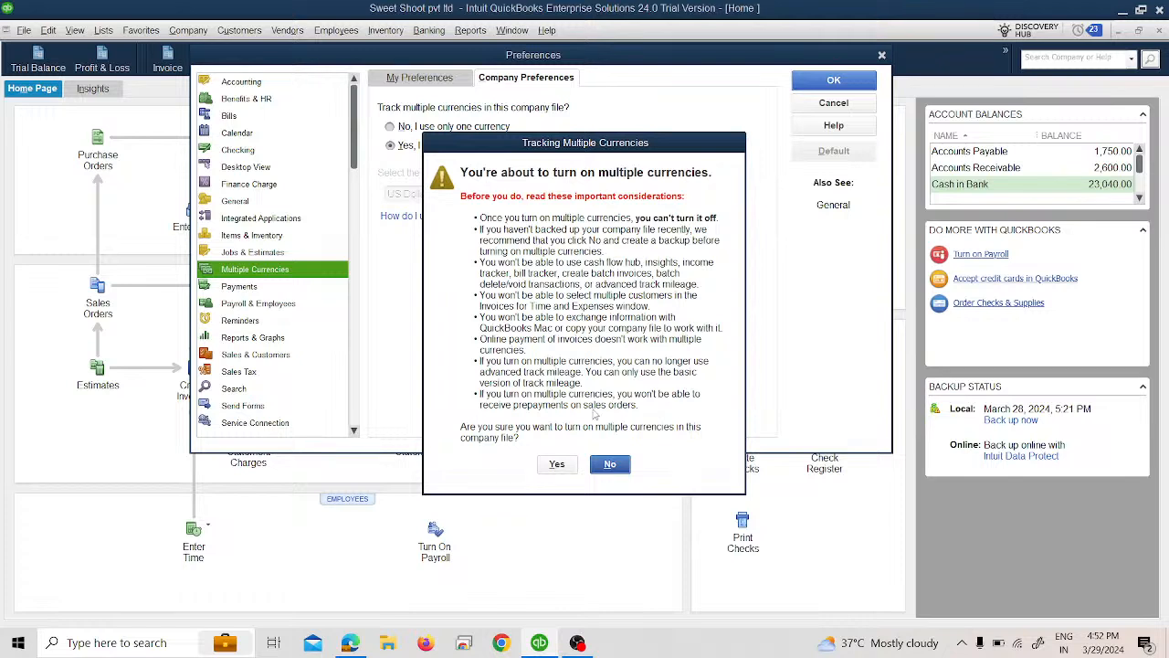
left_click(559, 466)
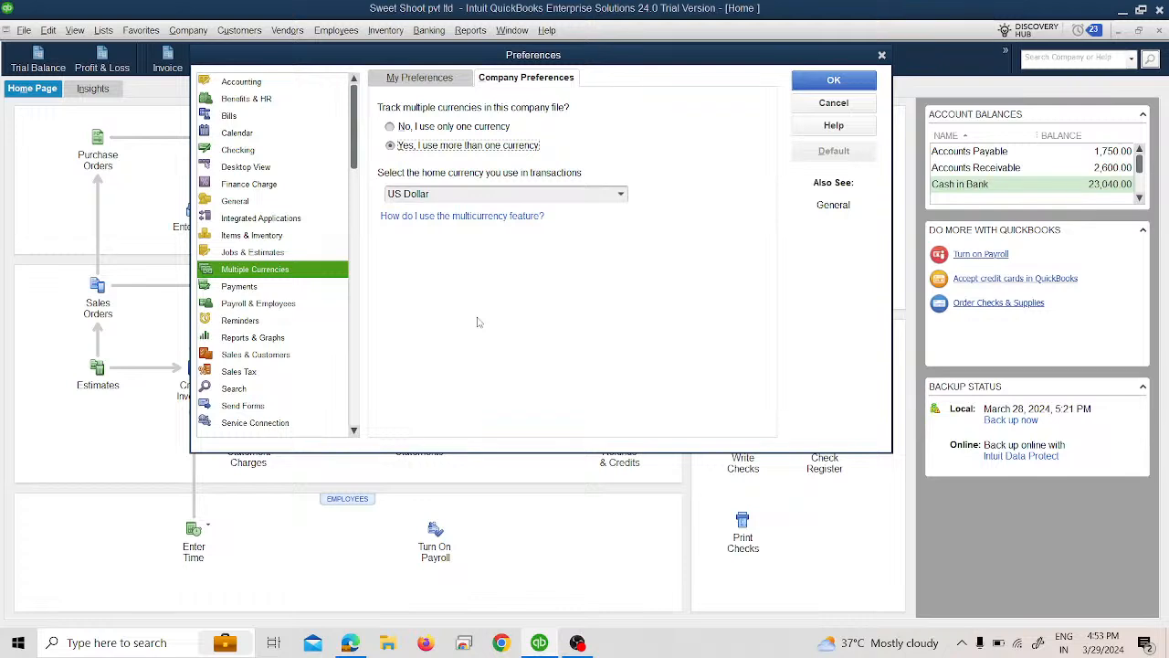
Step: Keep US Dollar as the home currency, then save the preferences and let the company file close and reopen
left_click(629, 195)
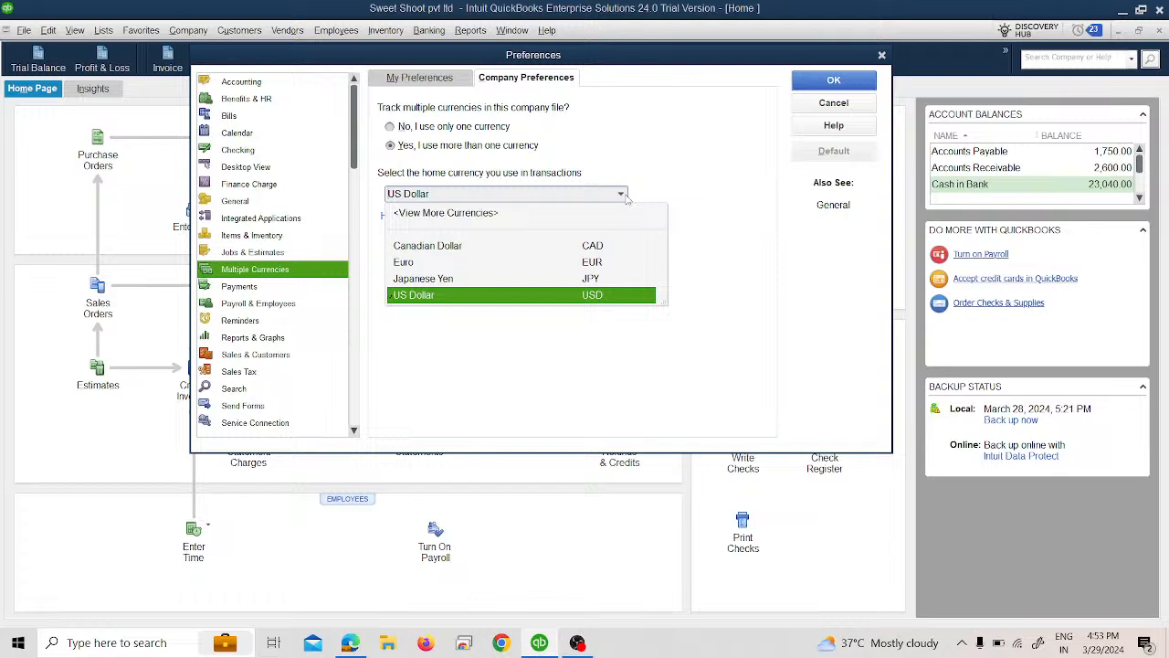
left_click(724, 266)
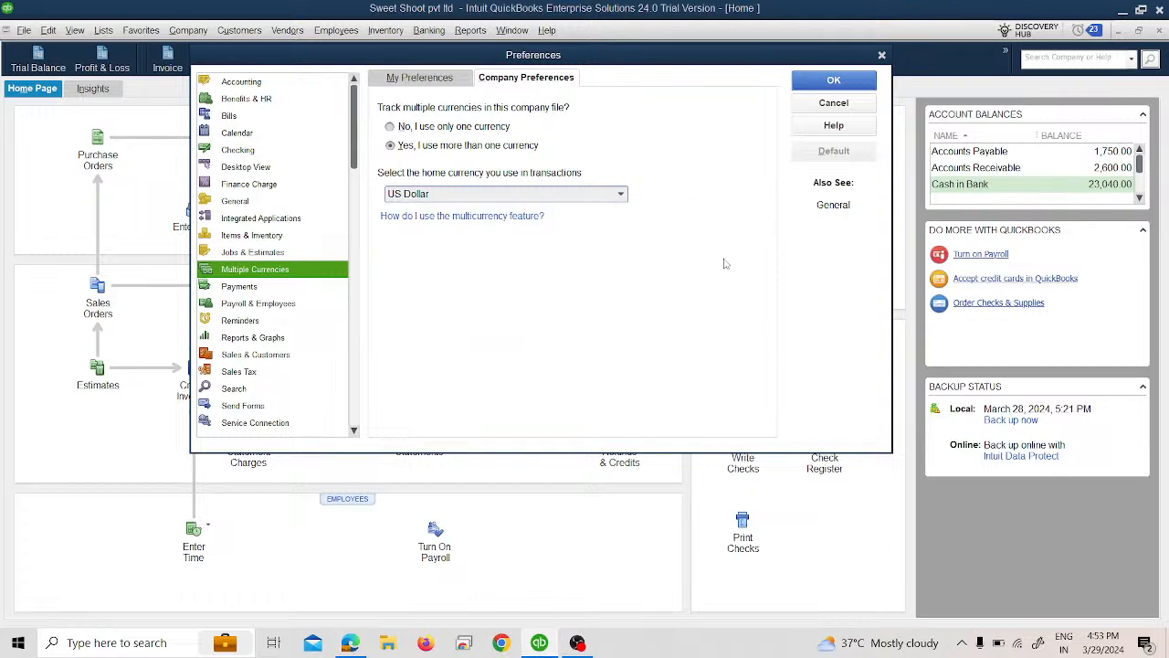
left_click(834, 81)
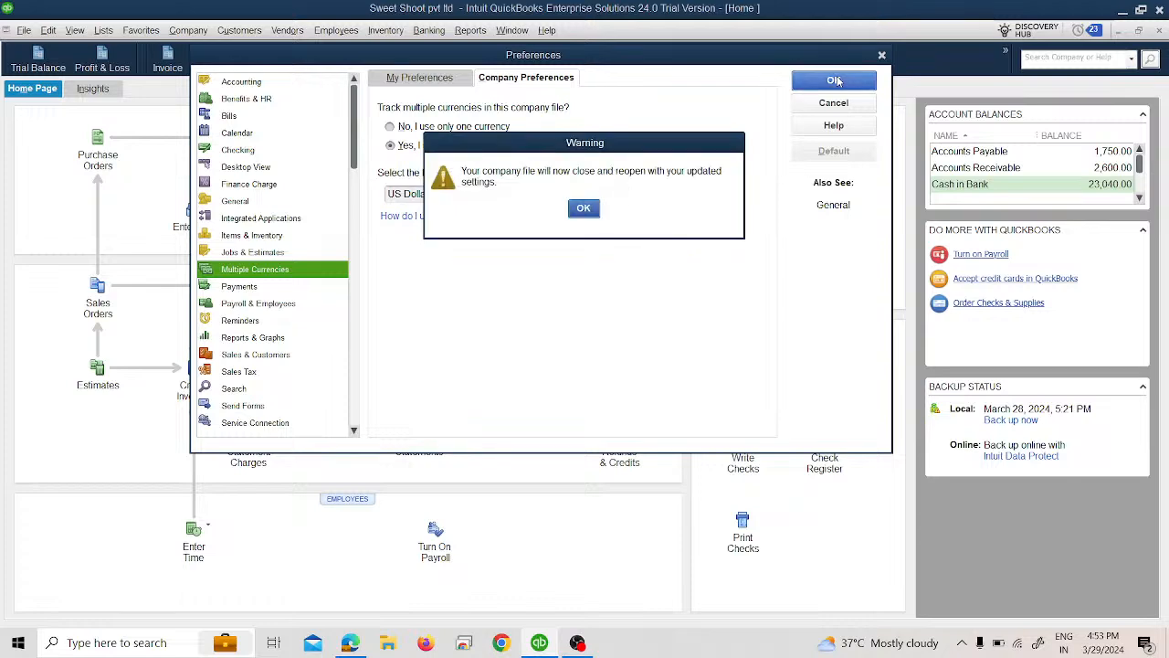
left_click(582, 209)
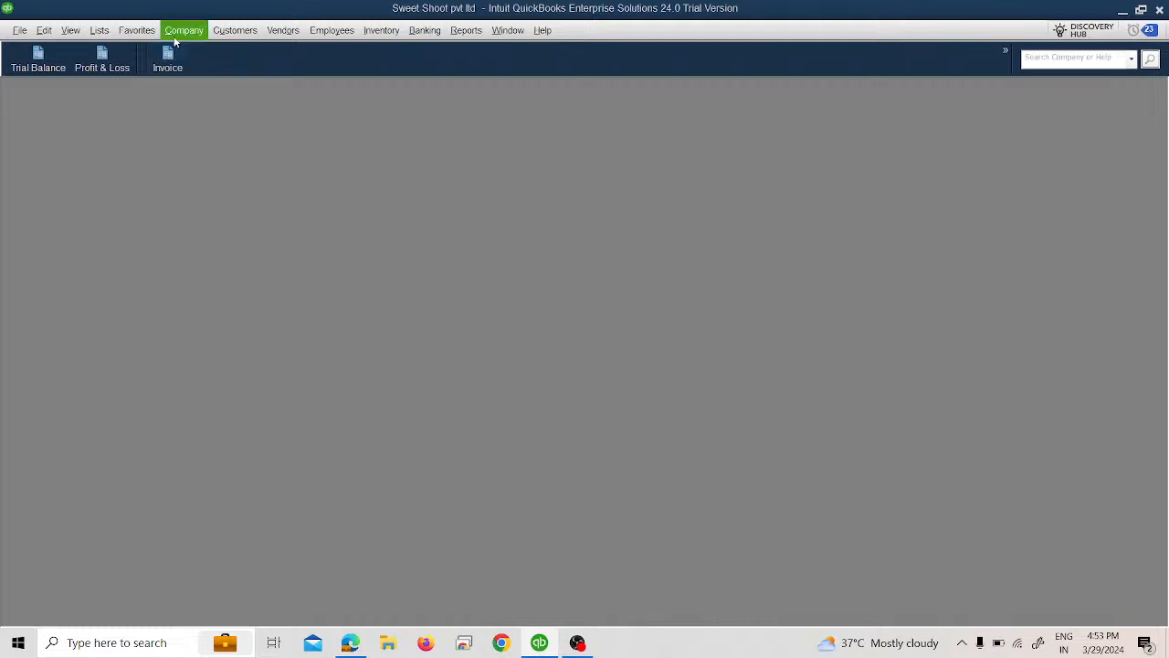
left_click(99, 31)
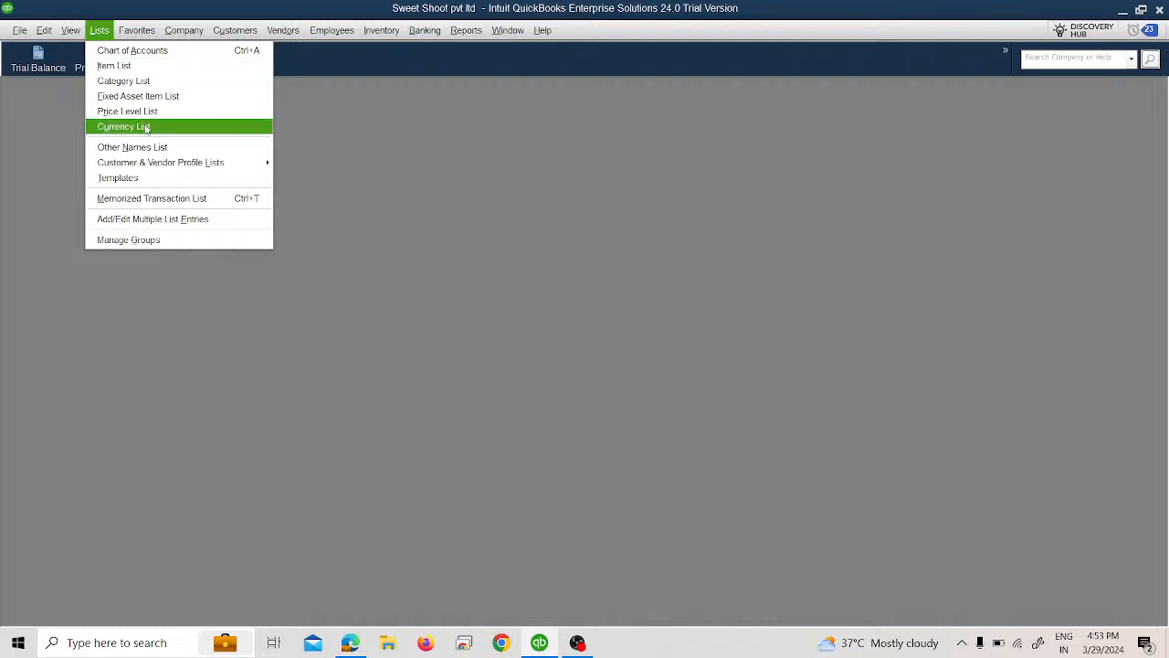
mouse_move(465, 30)
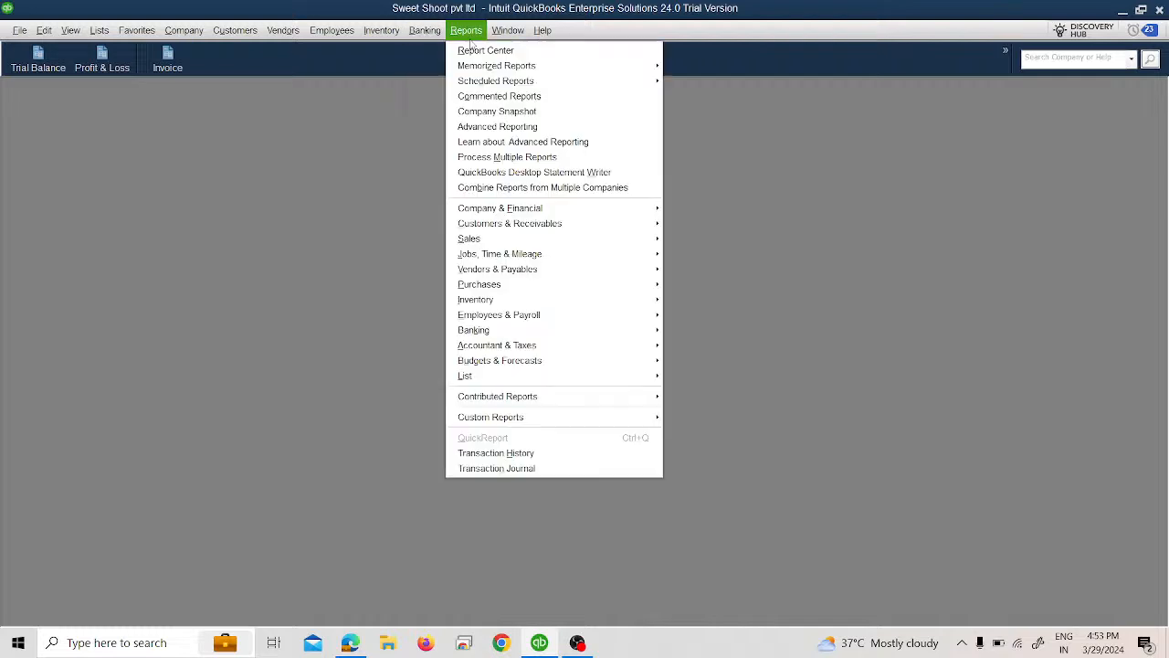
mouse_move(568, 212)
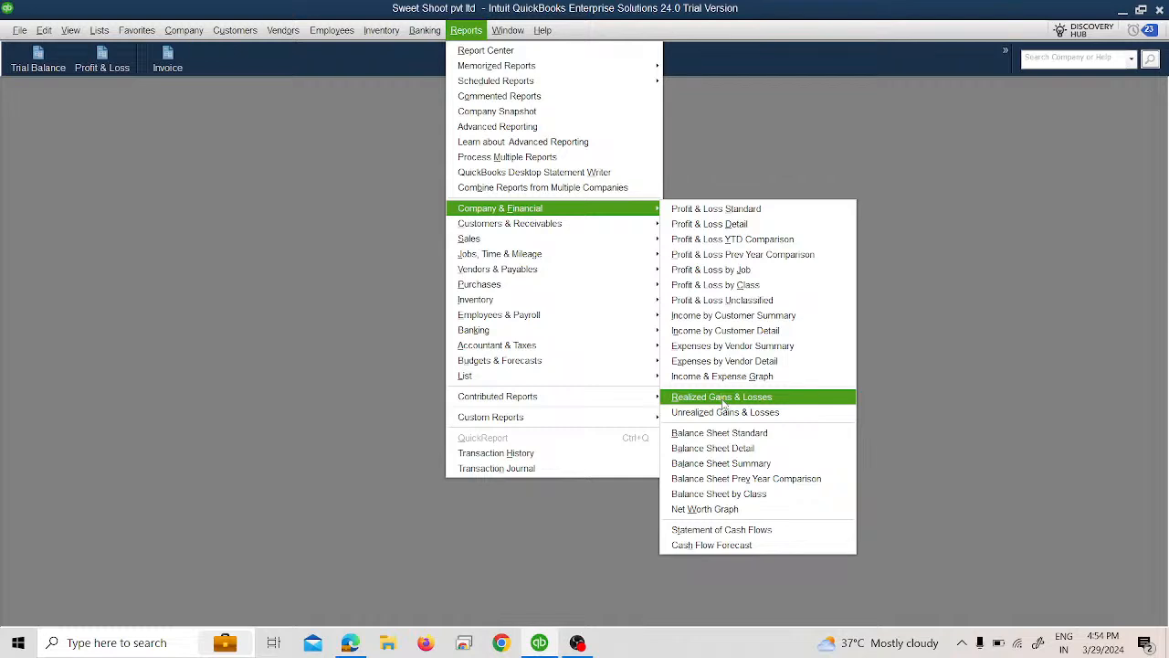
left_click(140, 102)
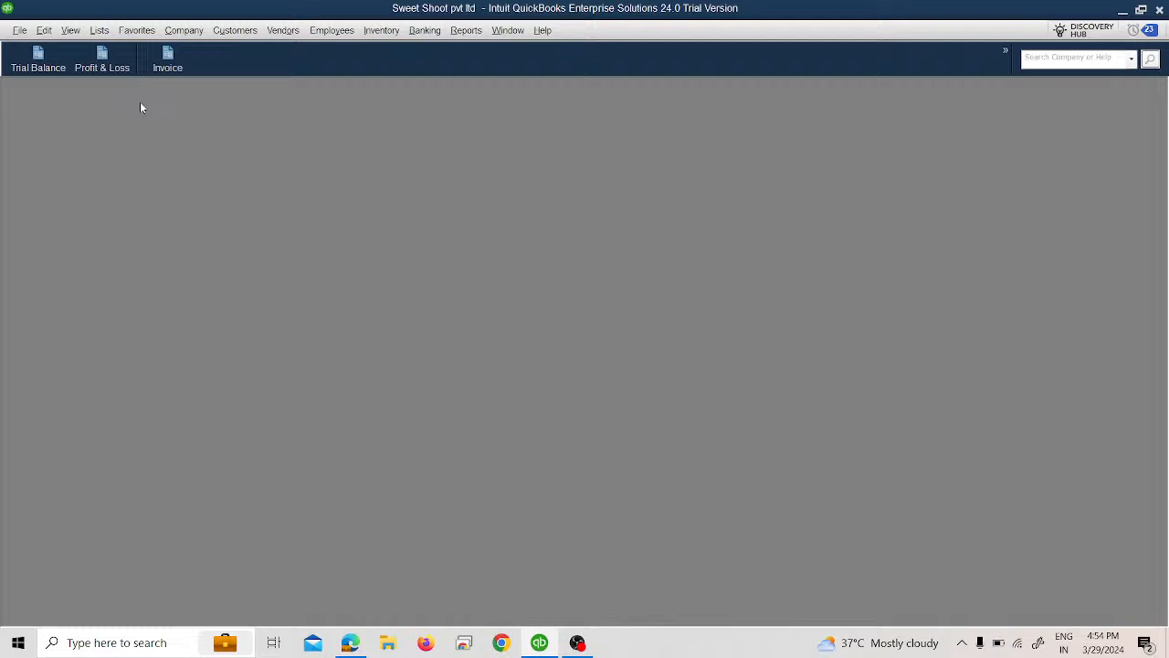
Step: Open the Currency List and examine the available currencies, comparing the full list with only the active ones
left_click(100, 32)
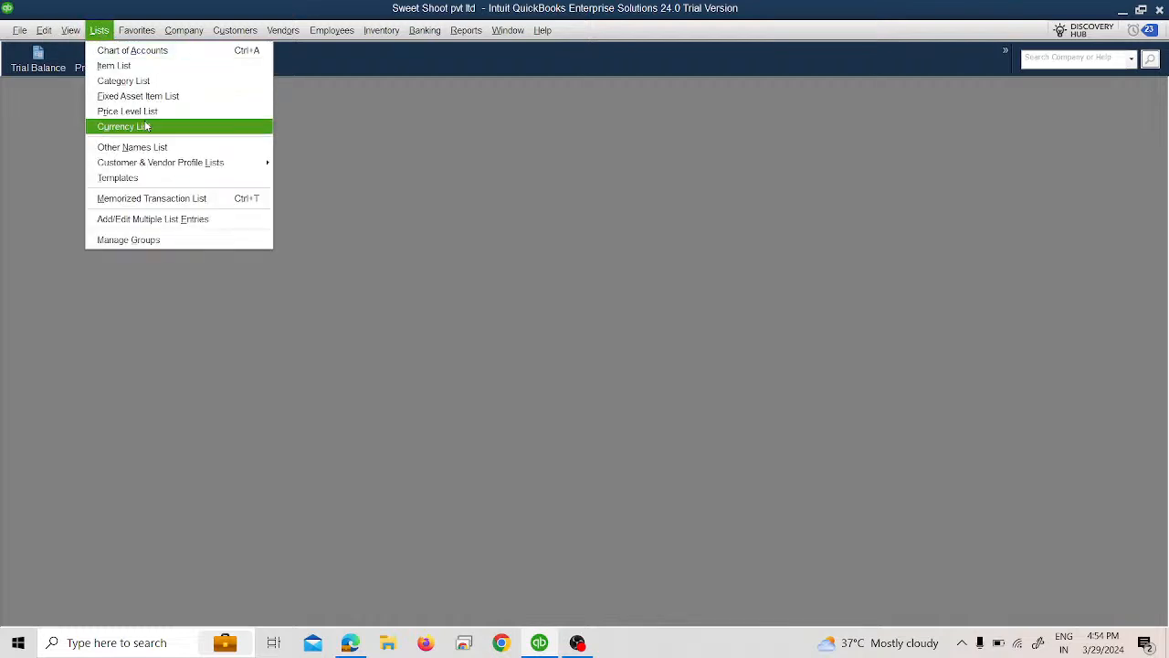
left_click(146, 126)
left_click(337, 174)
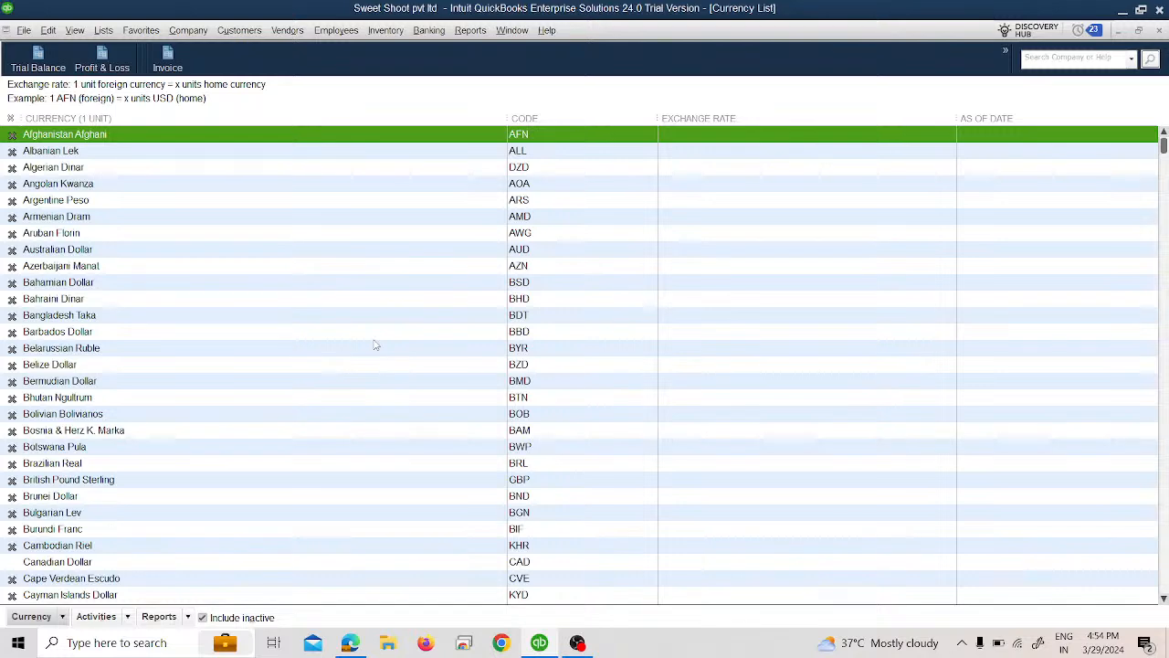
scroll(376, 347, "down", 7)
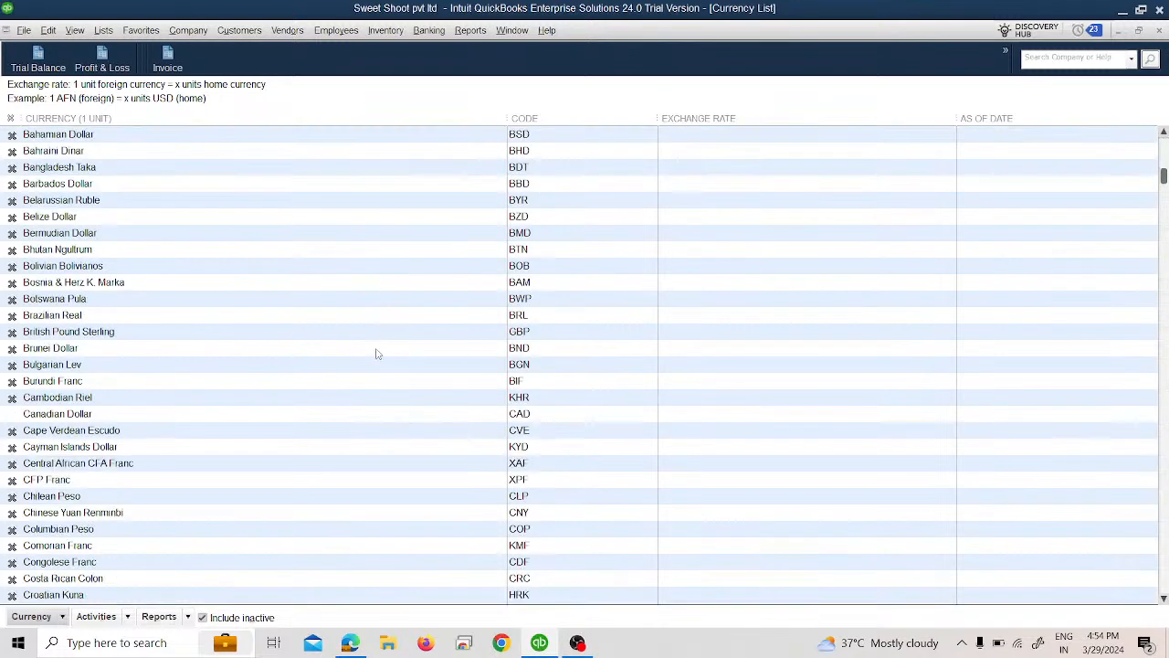
scroll(377, 356, "down", 14)
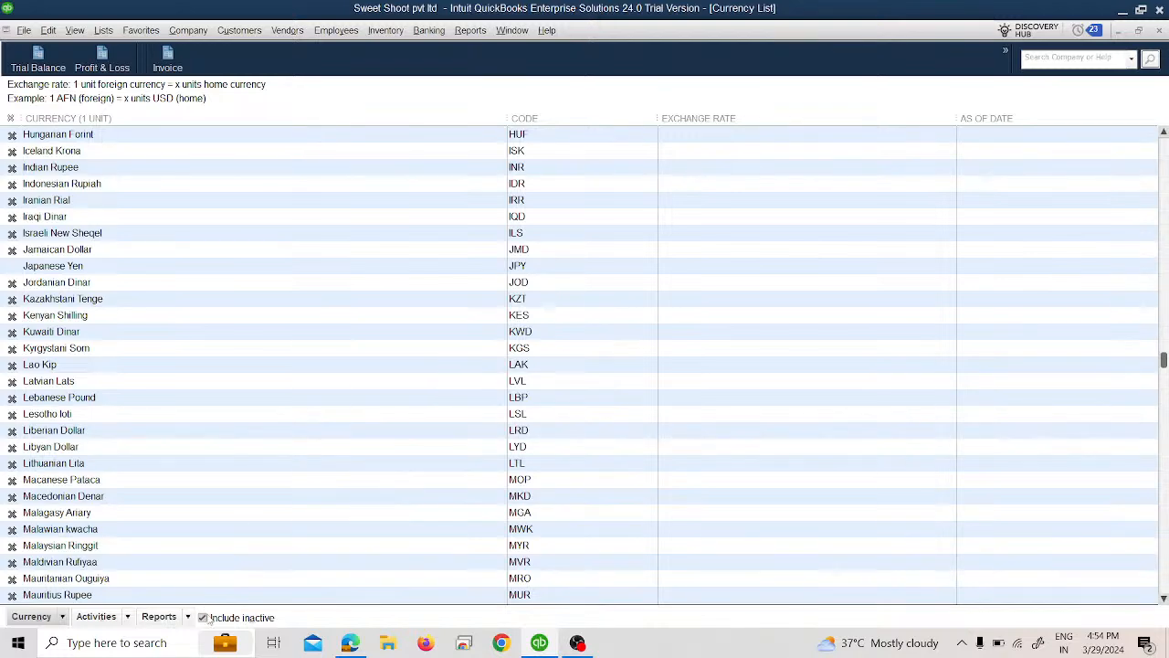
scroll(261, 463, "up", 1)
scroll(260, 463, "up", 20)
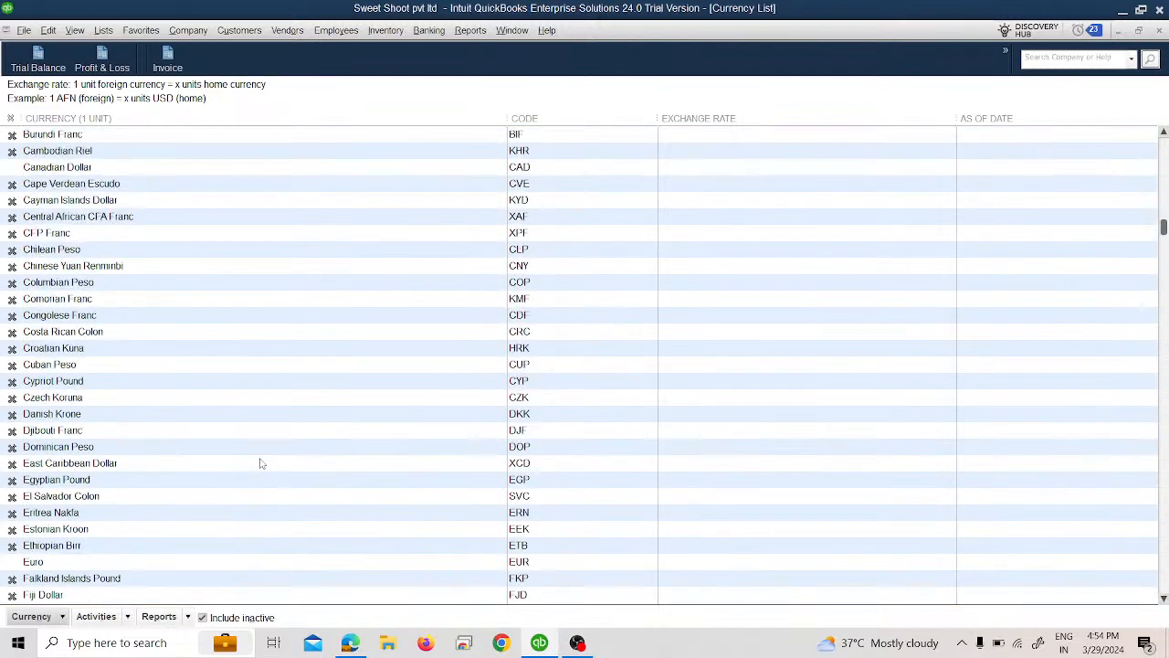
left_click(203, 617)
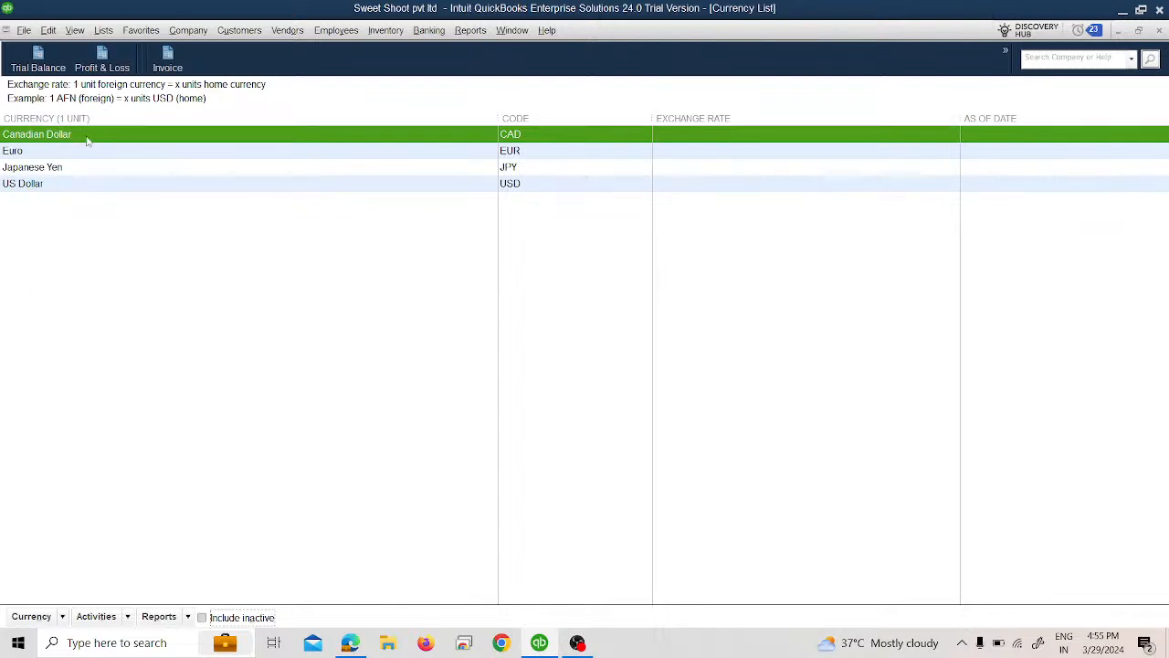
left_click(203, 618)
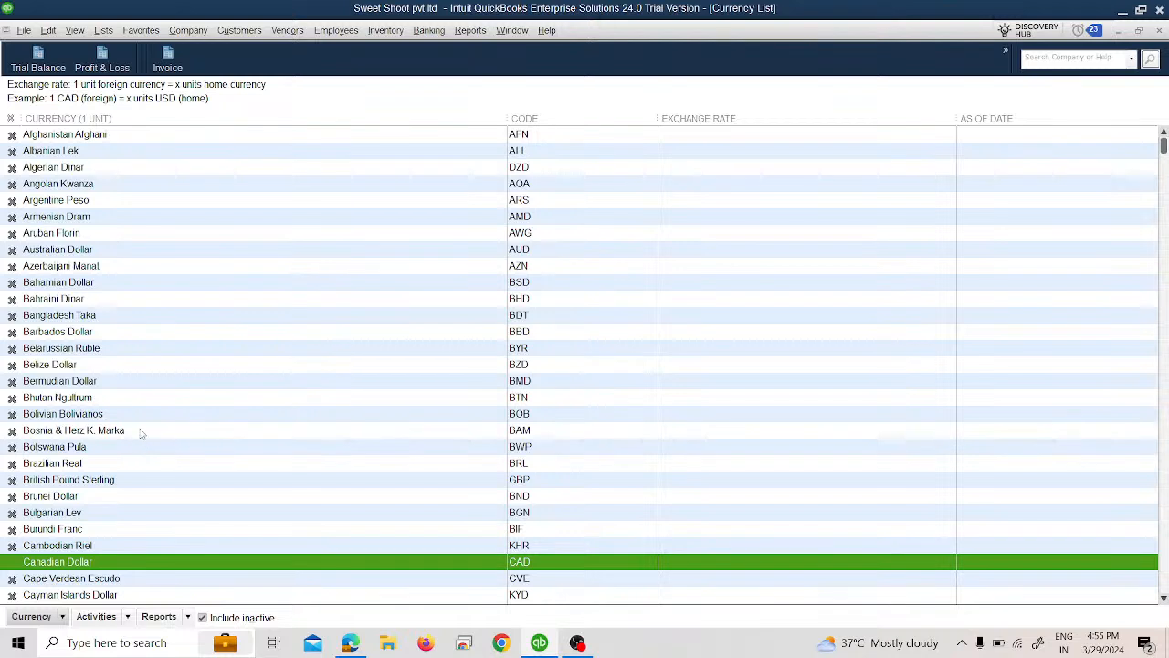
Step: Make Australian Dollar an active currency and hide the inactive currencies from the list
scroll(142, 435, "down", 1)
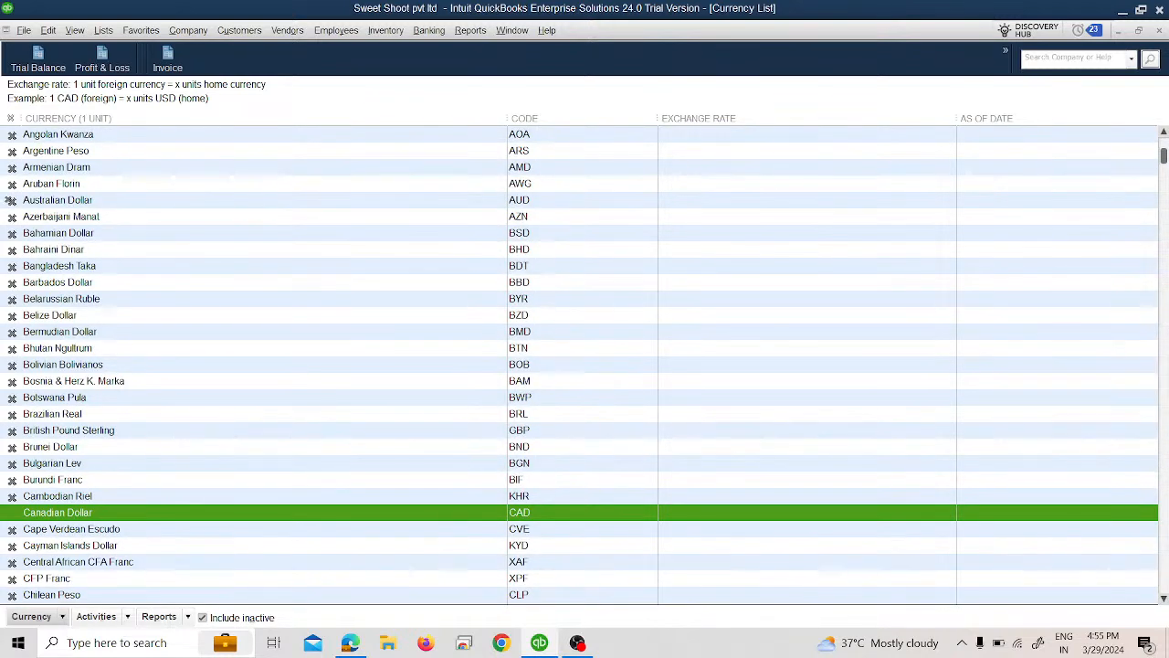
left_click(12, 200)
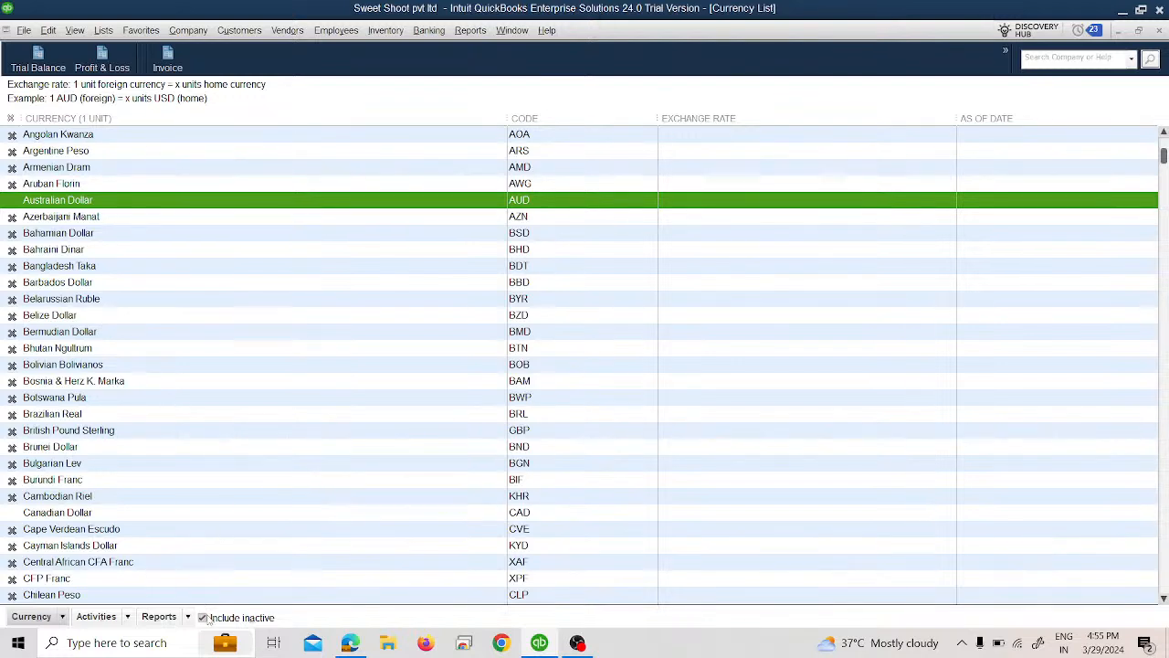
left_click(204, 617)
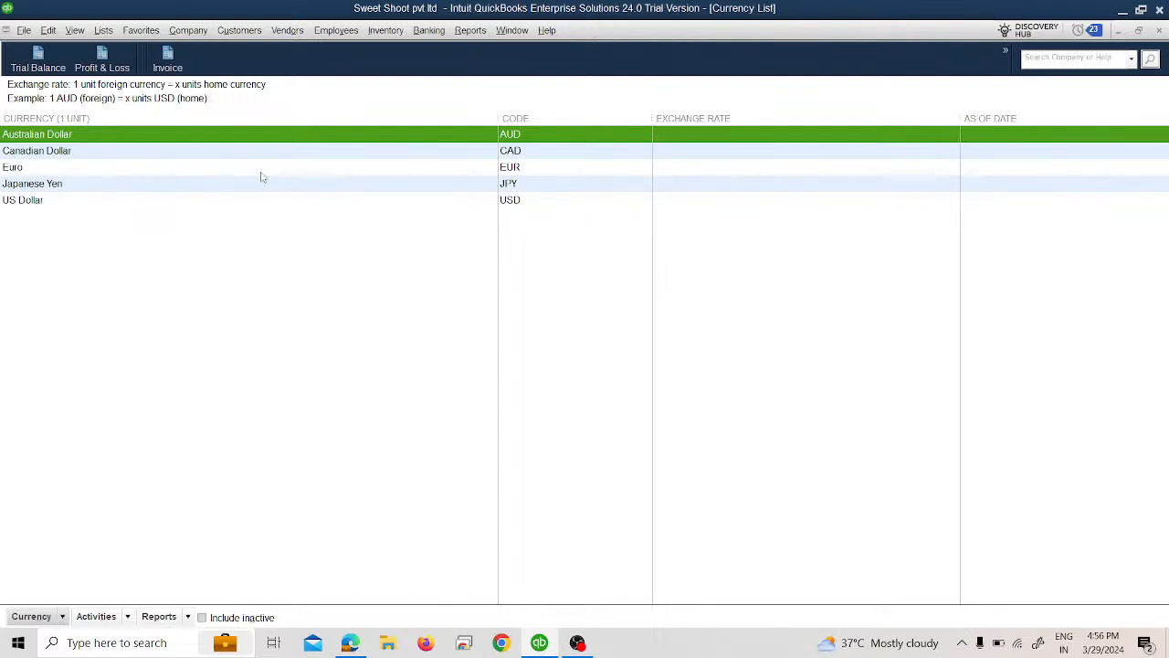
Step: Start a new customer in the Customer Center, enter the customer's name, and set the currency to Canadian Dollar
left_click(241, 33)
left_click(258, 51)
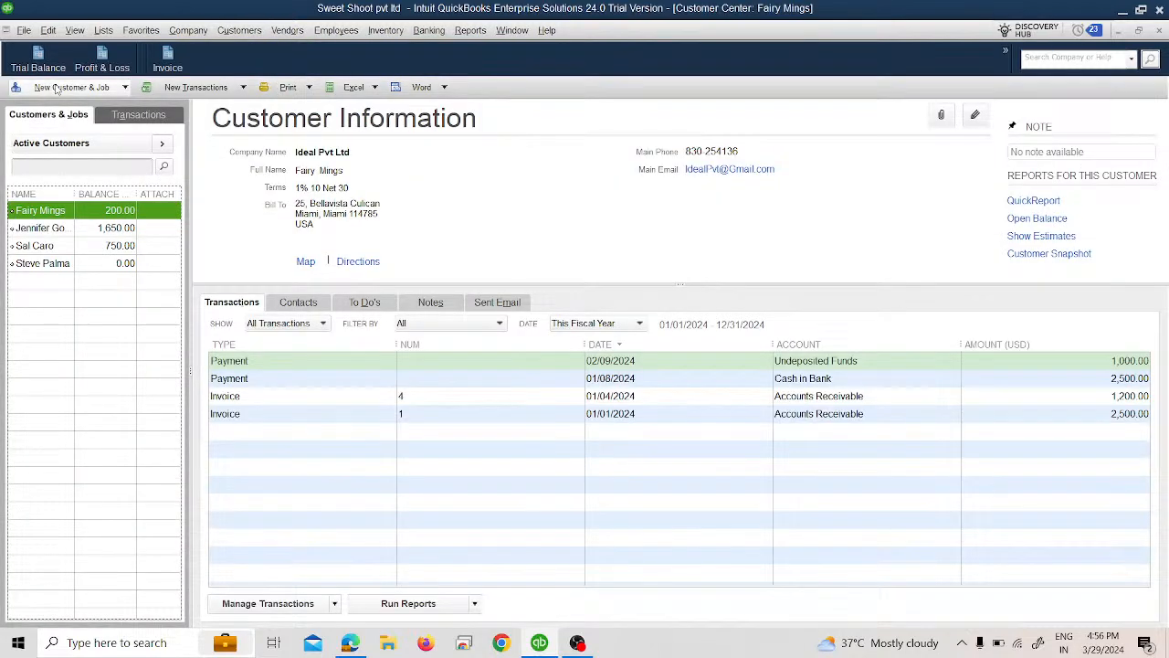
left_click(56, 87)
left_click(82, 103)
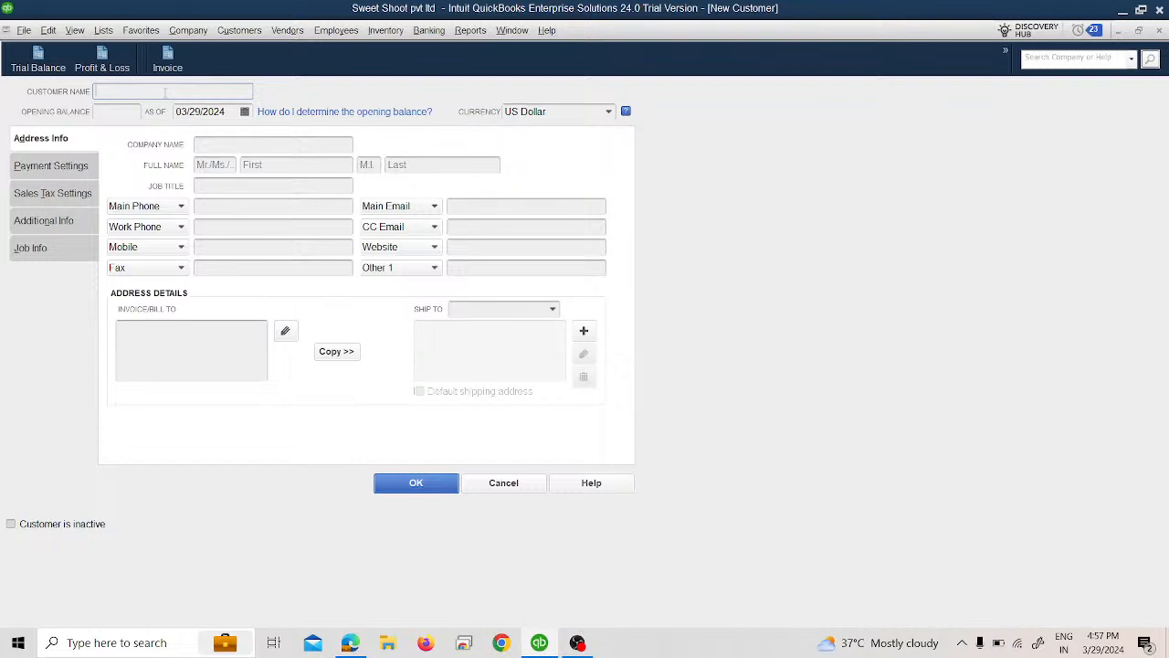
type("Henry Shell")
left_click(605, 115)
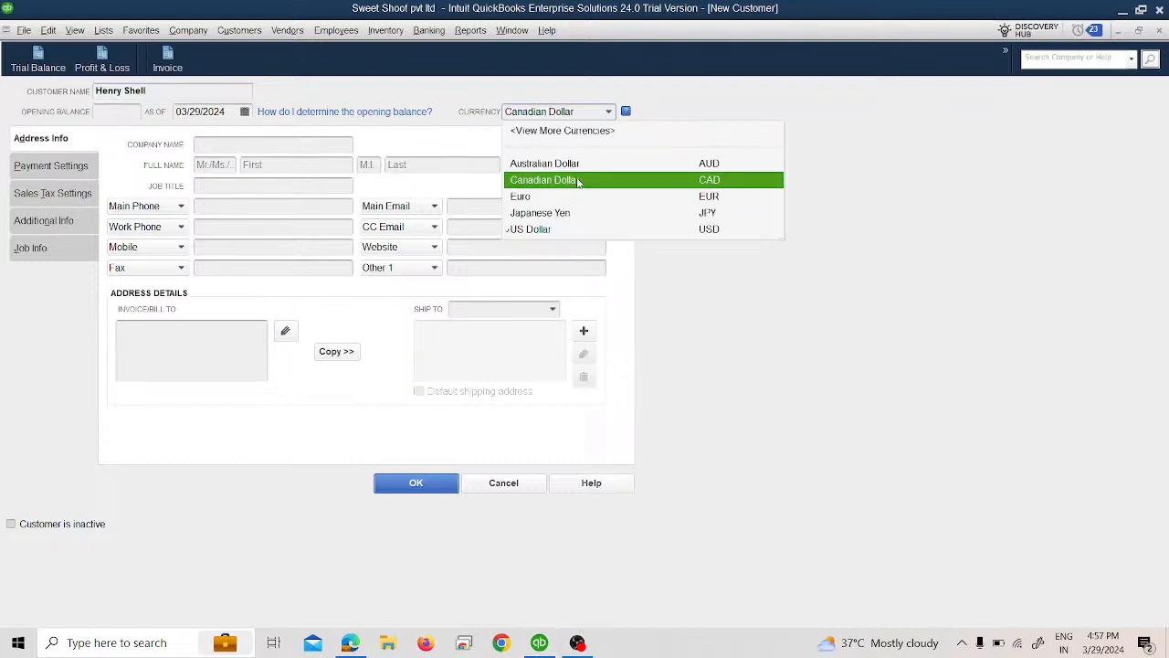
left_click(577, 180)
Step: Enter the Canadian Dollar customer's name as the company name and save the customer record
left_click(236, 146)
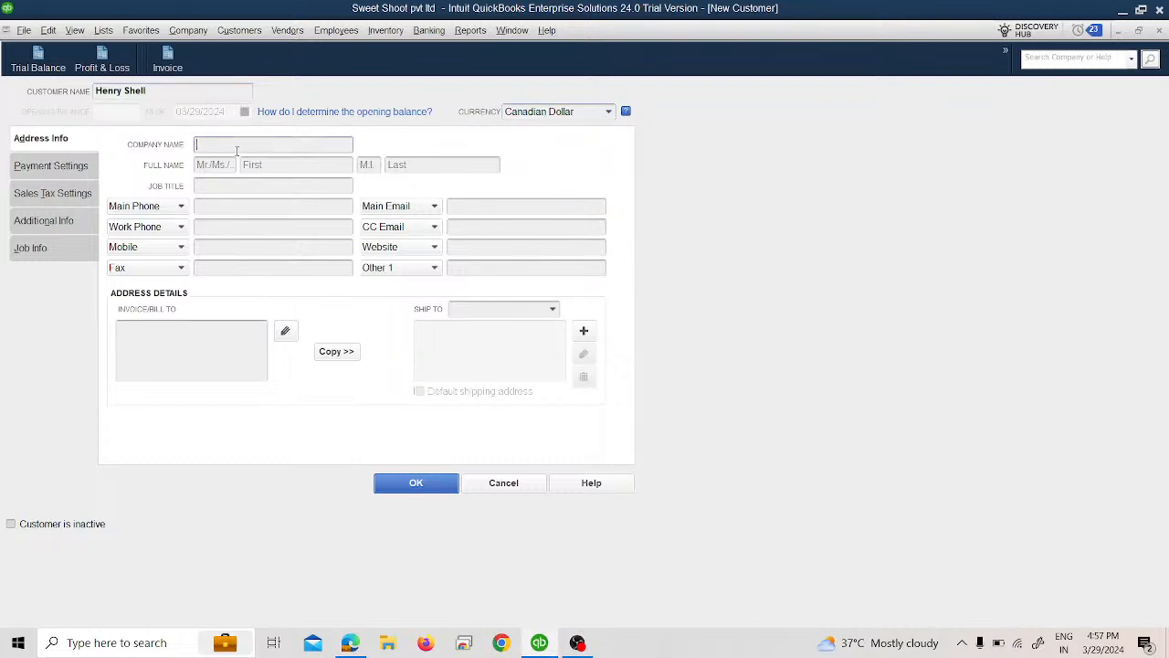
type("henry Shell")
key("BackSpace")
key("BackSpace")
key("BackSpace")
key("BackSpace")
key("BackSpace")
key("BackSpace")
key("BackSpace")
key("BackSpace")
key("BackSpace")
key("BackSpace")
type("Henry Shell")
left_click(415, 484)
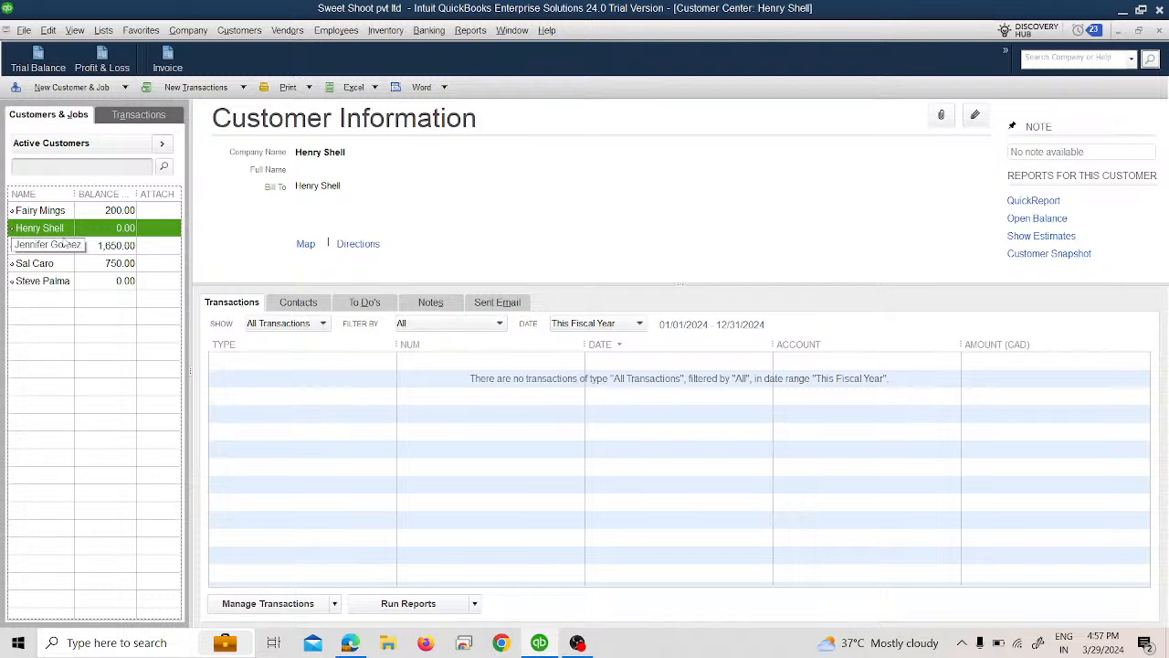
Step: Start another new customer and enter the customer's name as both customer name and company name
left_click(101, 89)
left_click(107, 104)
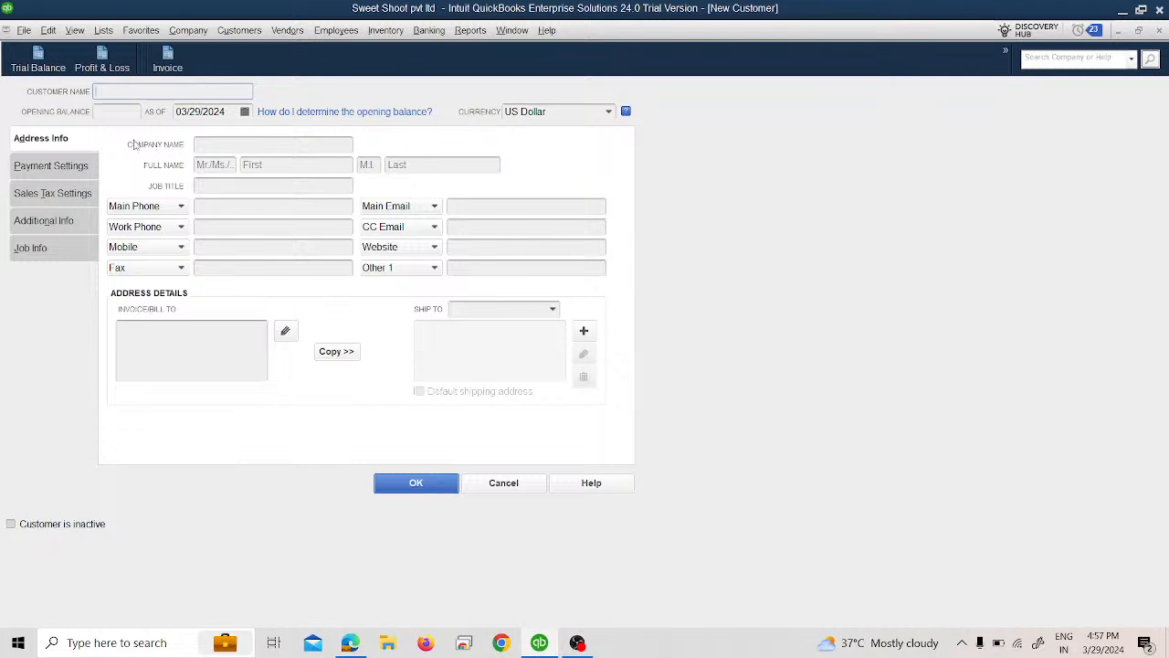
type("Yuri Singh")
left_click(214, 145)
type("Yuri Sing")
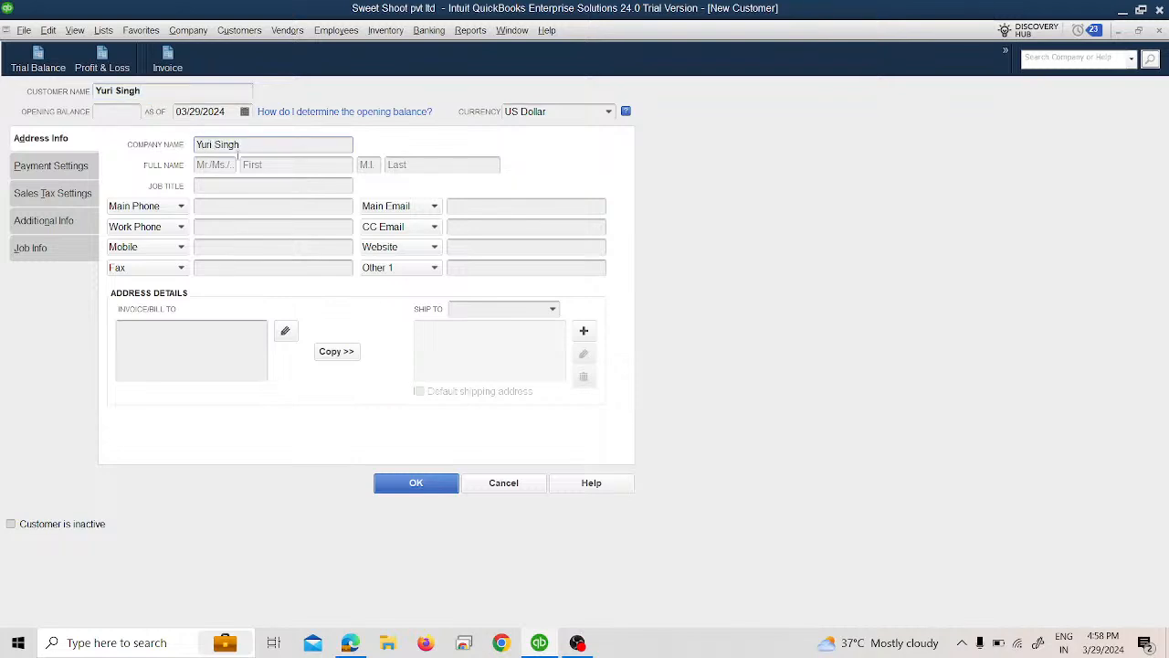
Step: Set the second customer's currency to Japanese Yen and save the record, closing the Customer Center and Currency List
left_click(609, 113)
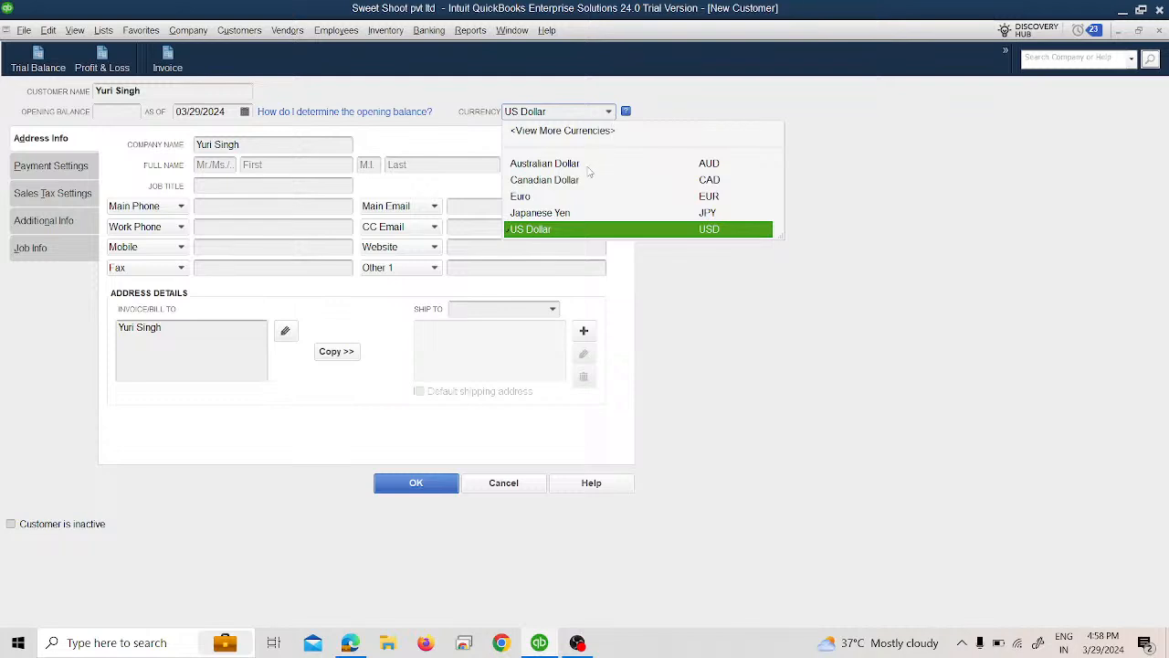
left_click(574, 213)
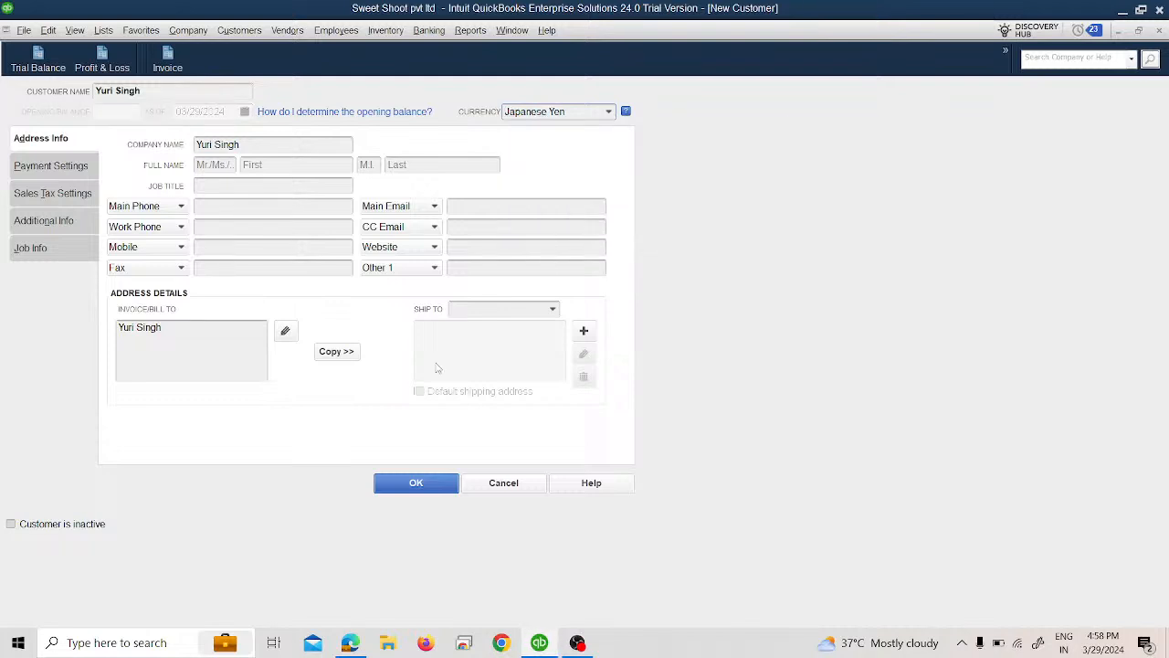
left_click(414, 484)
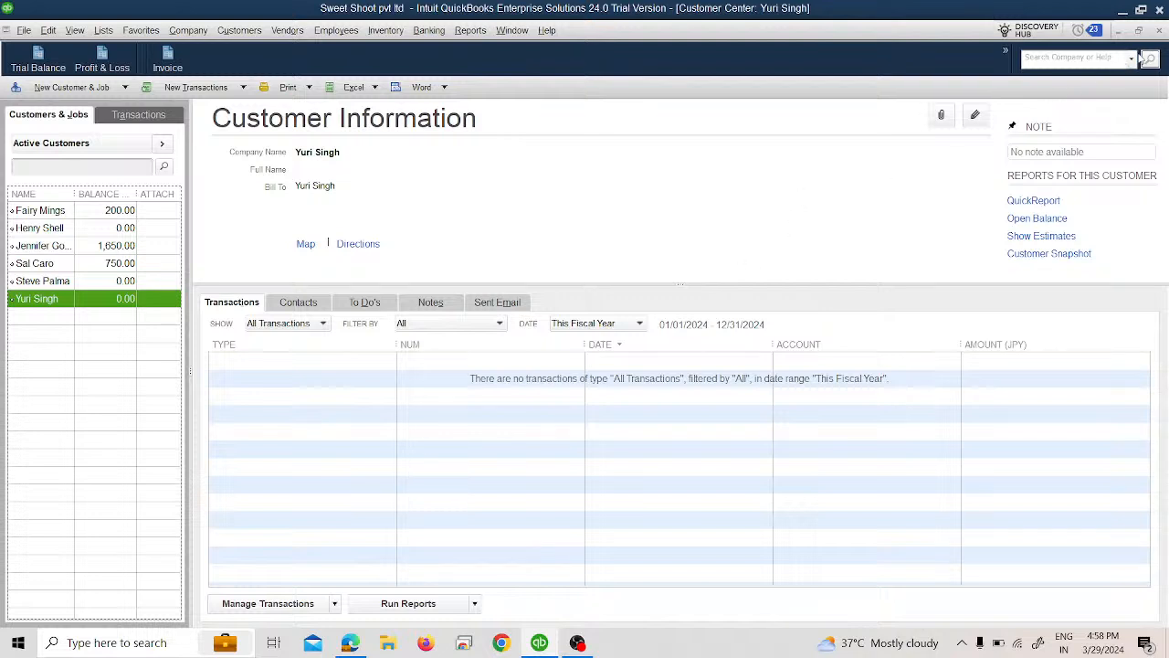
left_click(1164, 32)
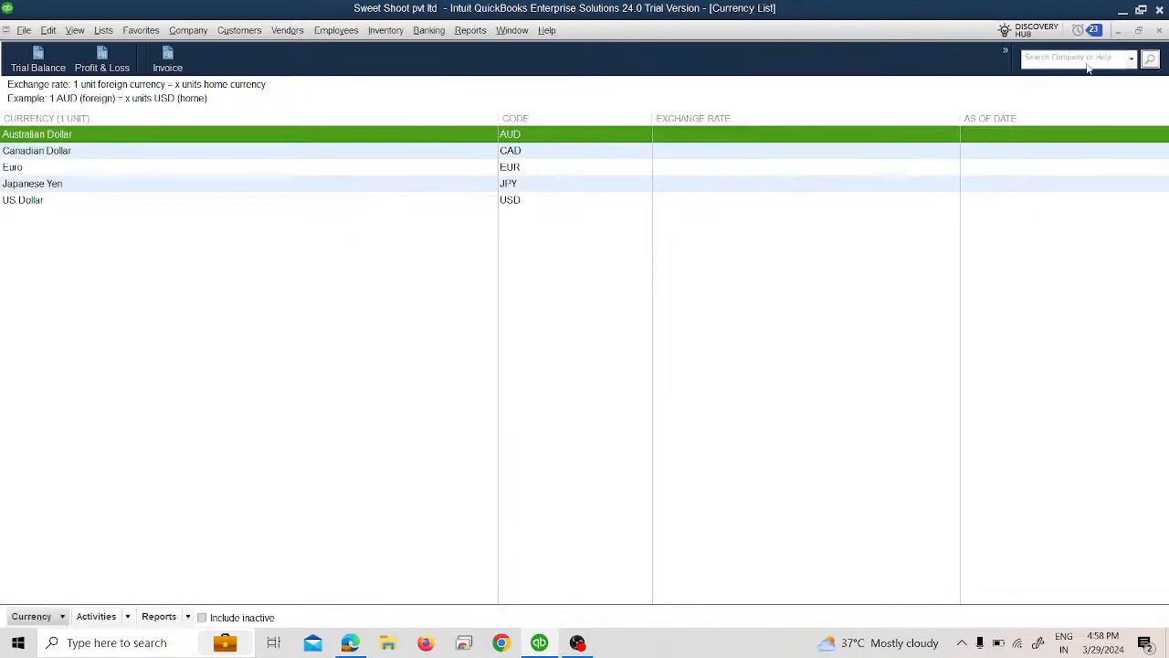
left_click(1158, 32)
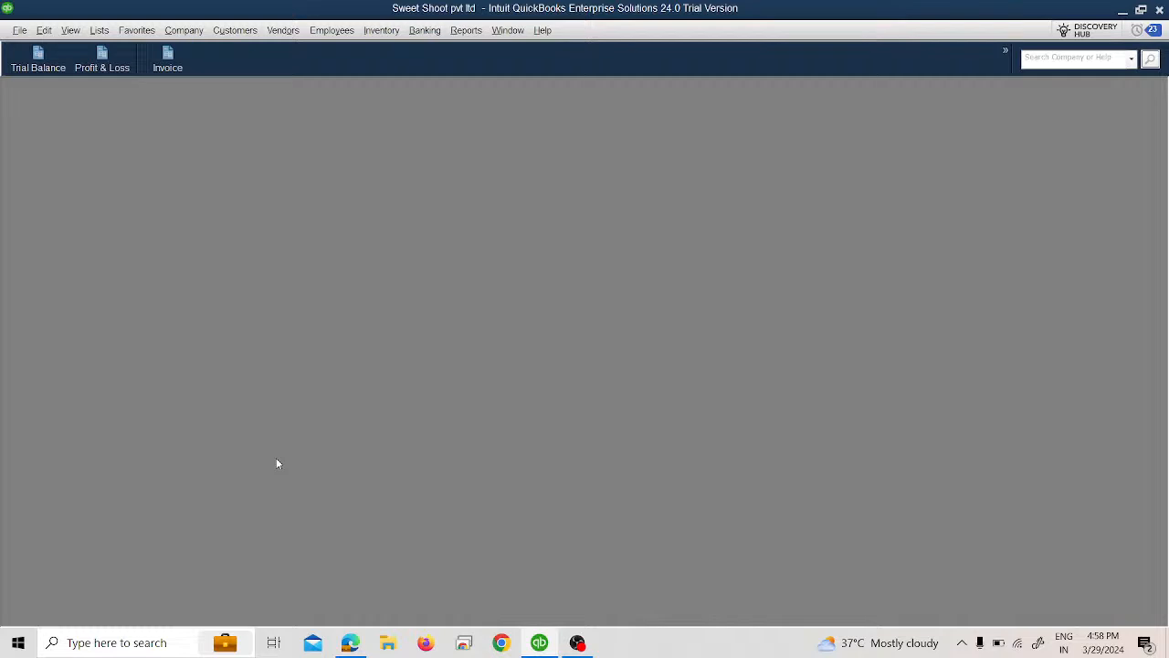
Step: Start a new vendor in the Vendor Center and enter the vendor's full name
left_click(281, 29)
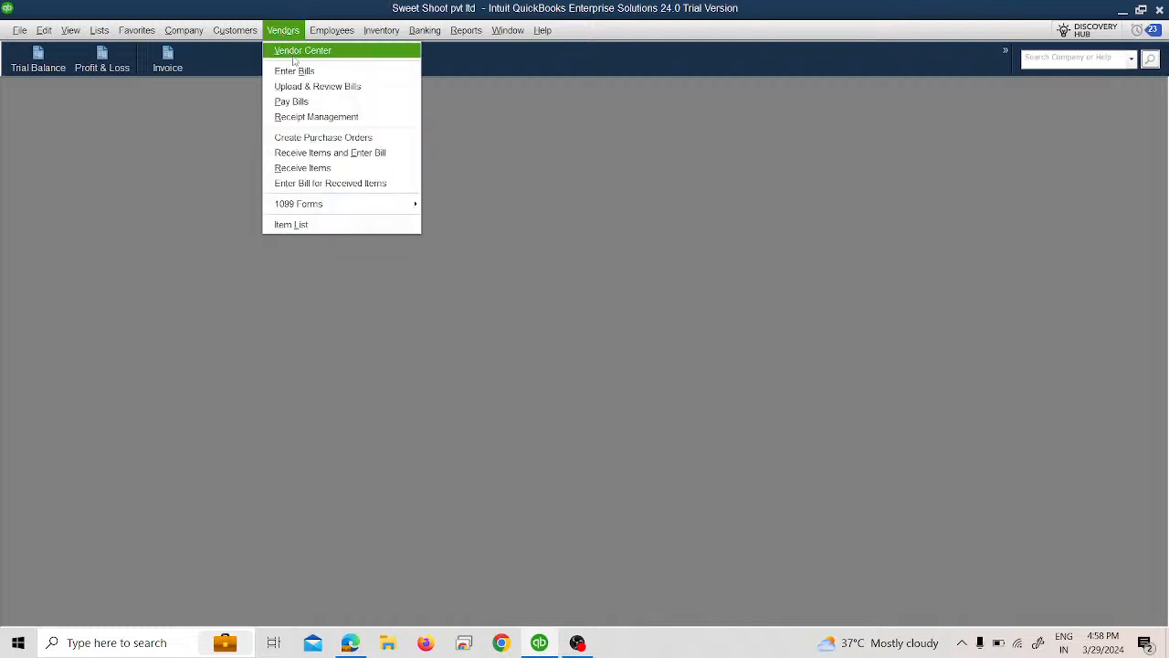
left_click(293, 54)
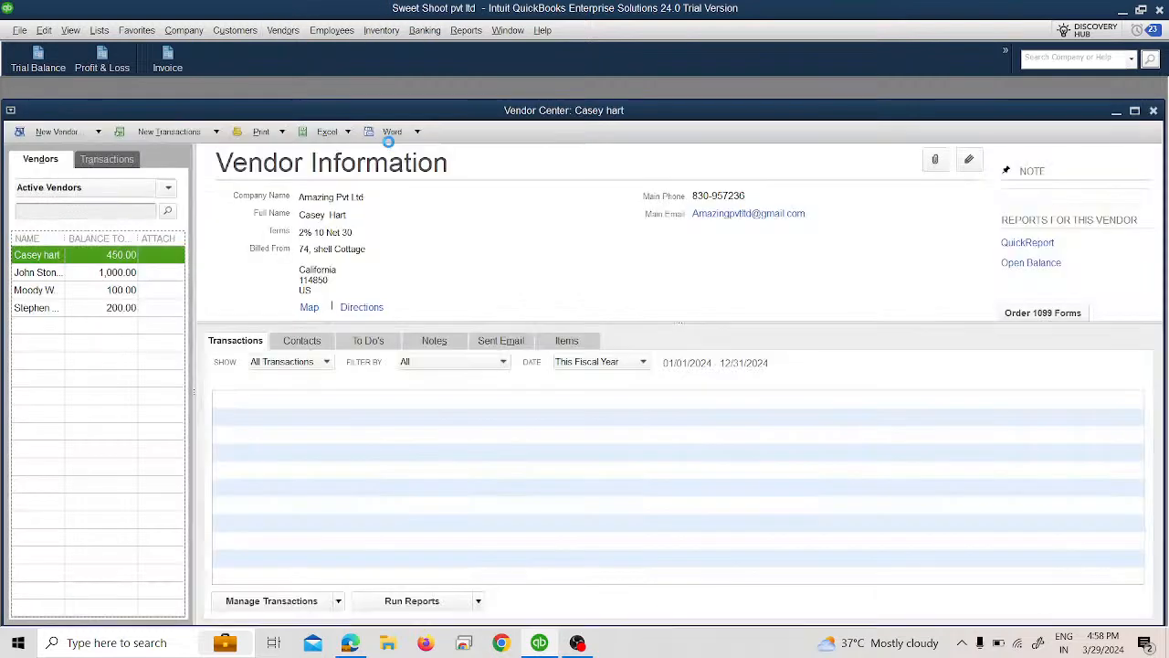
left_click(57, 132)
left_click(49, 151)
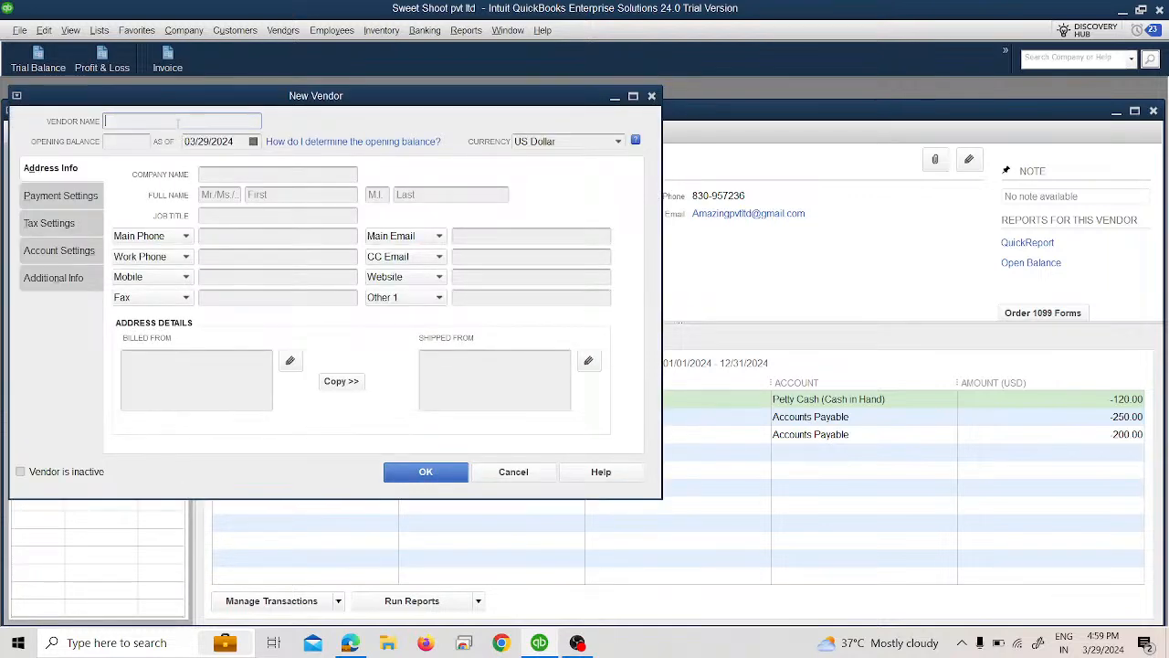
type("Charles")
key("BackSpace")
key("BackSpace")
key("BackSpace")
key("BackSpace")
key("BackSpace")
key("BackSpace")
key("BackSpace")
type("Charles Cassina")
Step: Enter the vendor's name as the company name, set the currency to Canadian Dollar, and save the vendor
left_click(273, 174)
type("Cha")
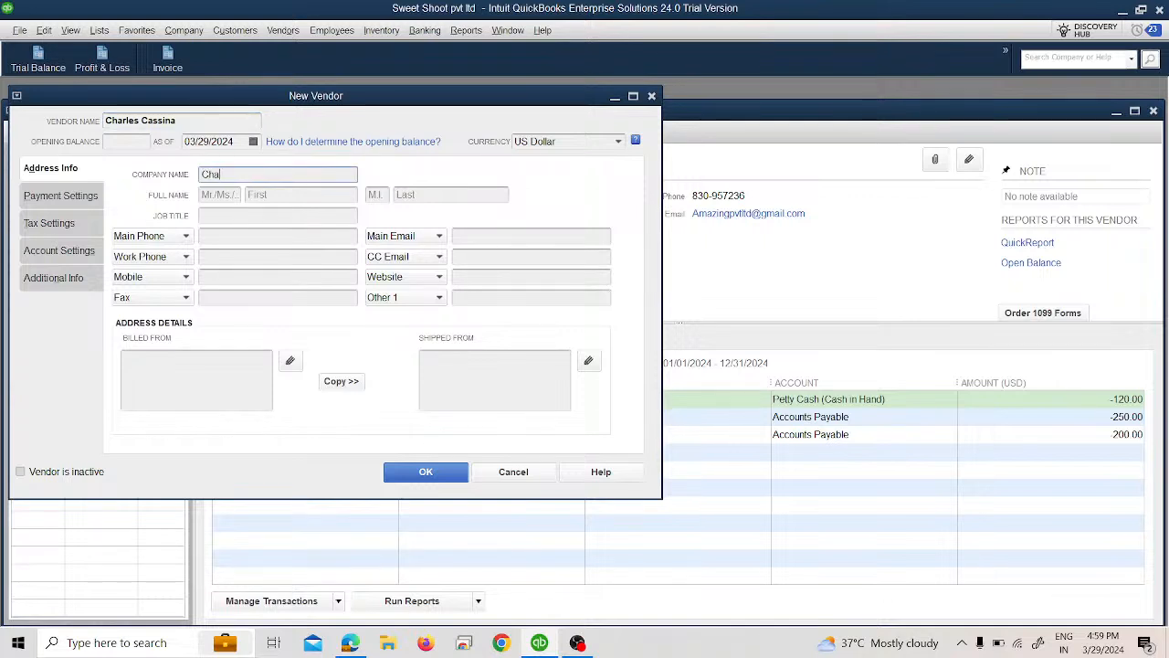
type("rles Cassina")
left_click(619, 142)
left_click(584, 209)
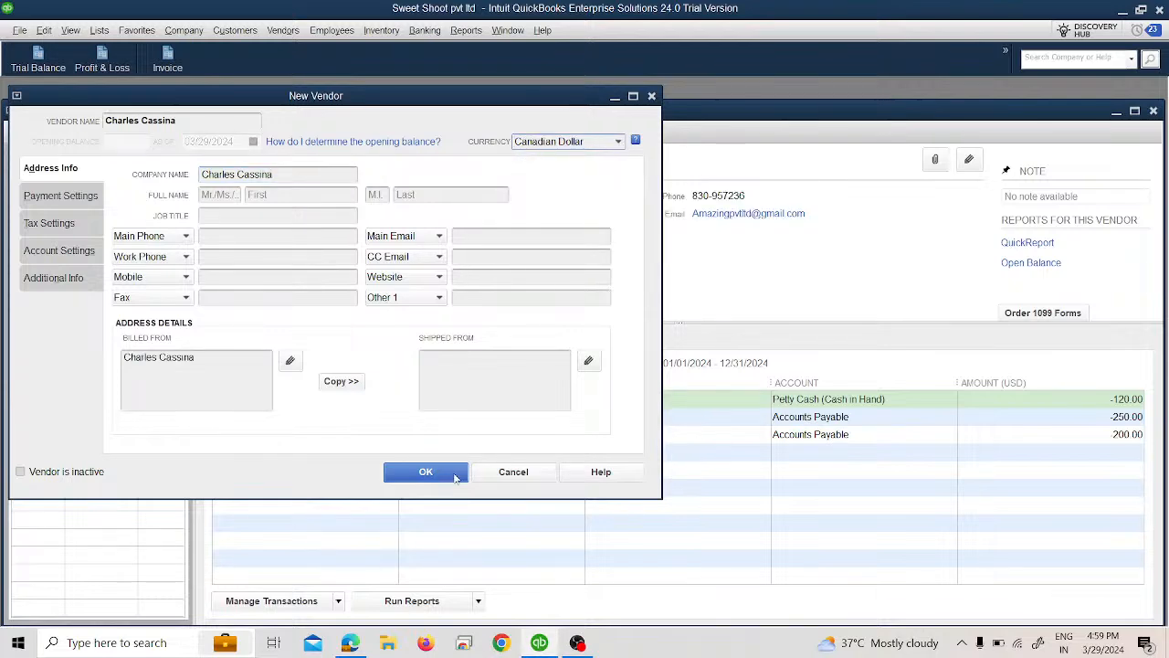
left_click(456, 474)
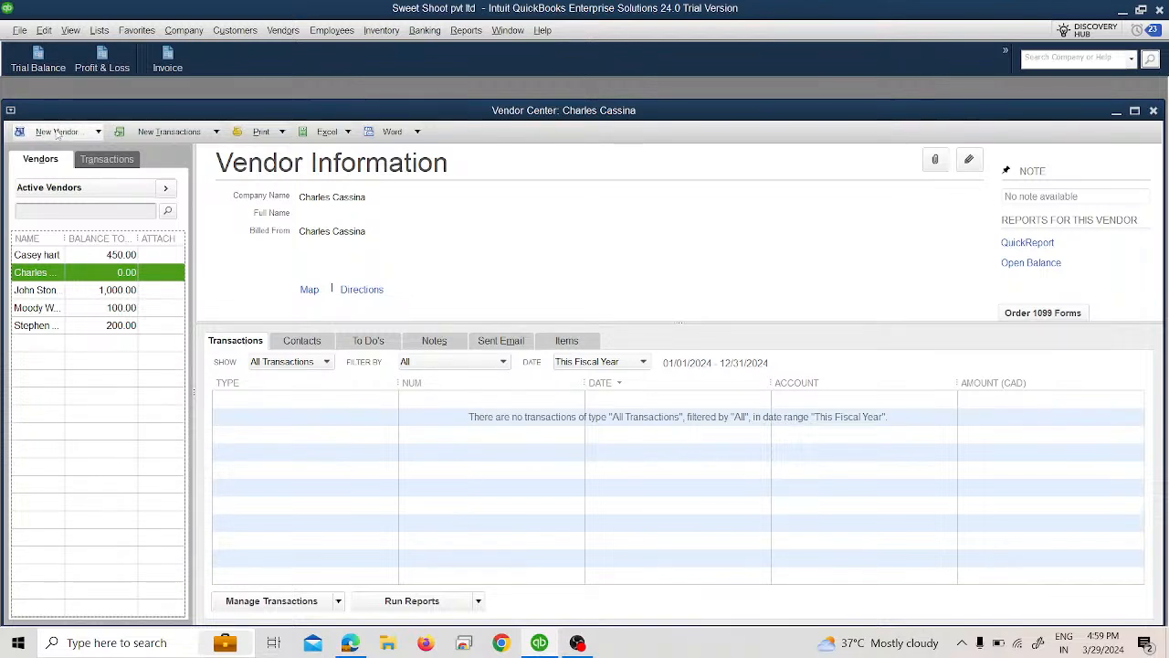
Step: Start a second new vendor, enter the vendor's name, and set the currency to Australian Dollar
left_click(56, 133)
left_click(51, 151)
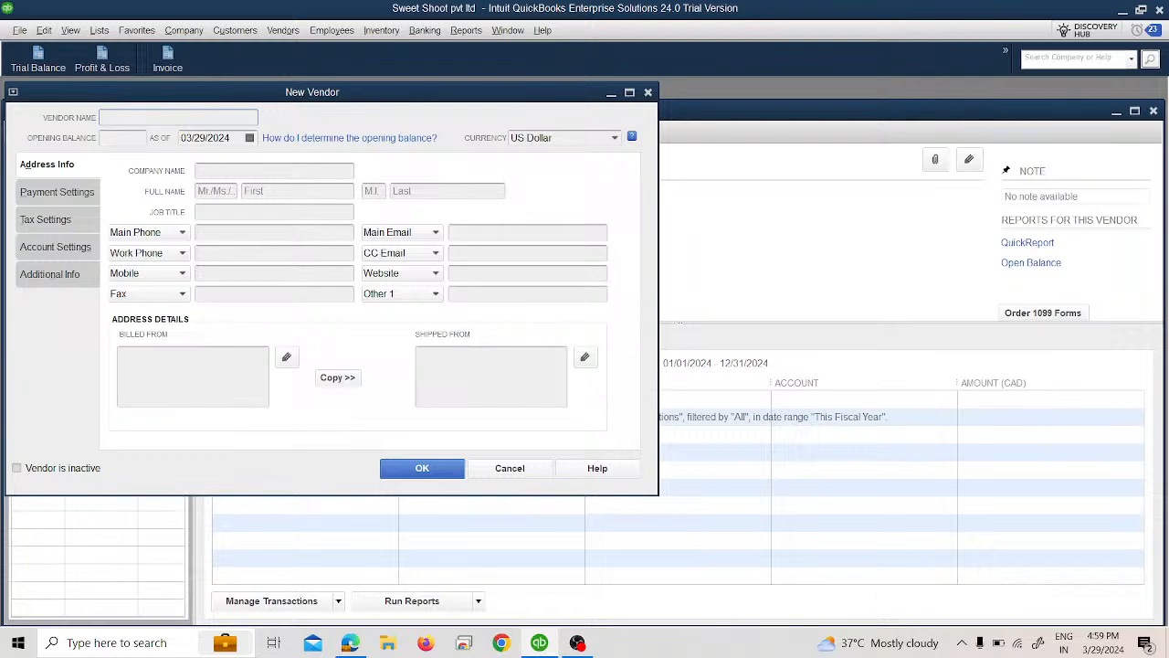
type("HYe")
key("BackSpace")
key("BackSpace")
key("BackSpace")
type("Yelena")
key("Tab")
key("Tab")
key("Tab")
key("Tab")
left_click(614, 138)
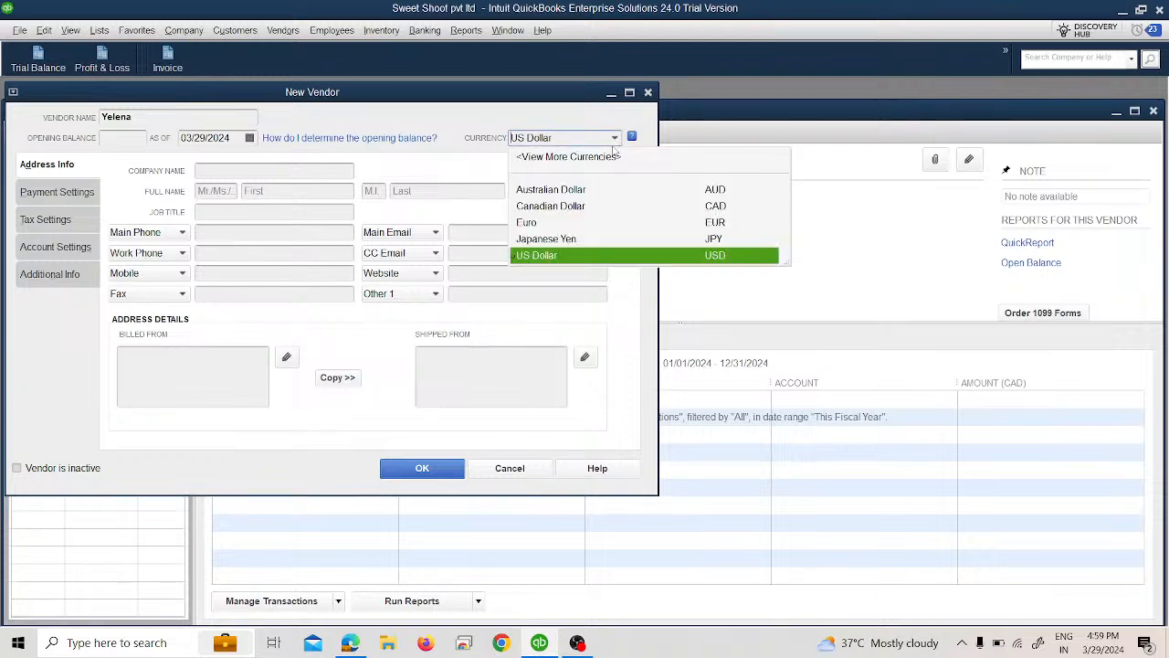
left_click(598, 189)
Step: Enter the Australian Dollar vendor's name as the company name, save the vendor, and close the Vendor Center
left_click(321, 169)
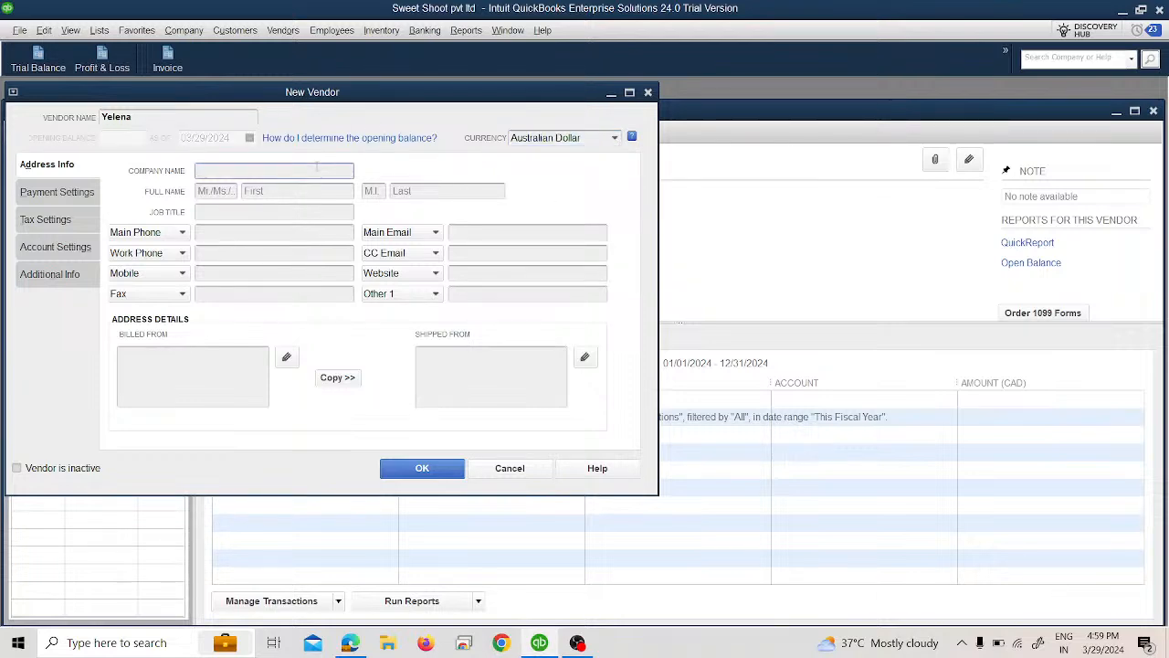
type("Yele")
key("BackSpace")
key("BackSpace")
type("lena")
left_click(420, 467)
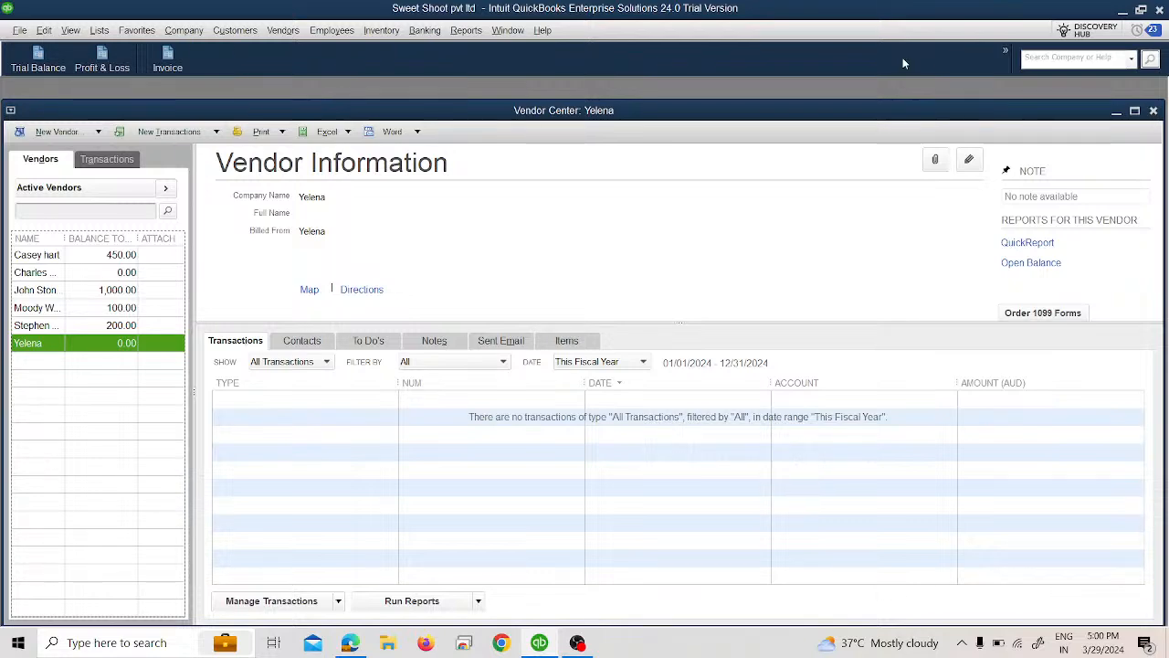
left_click(1134, 109)
left_click(1161, 30)
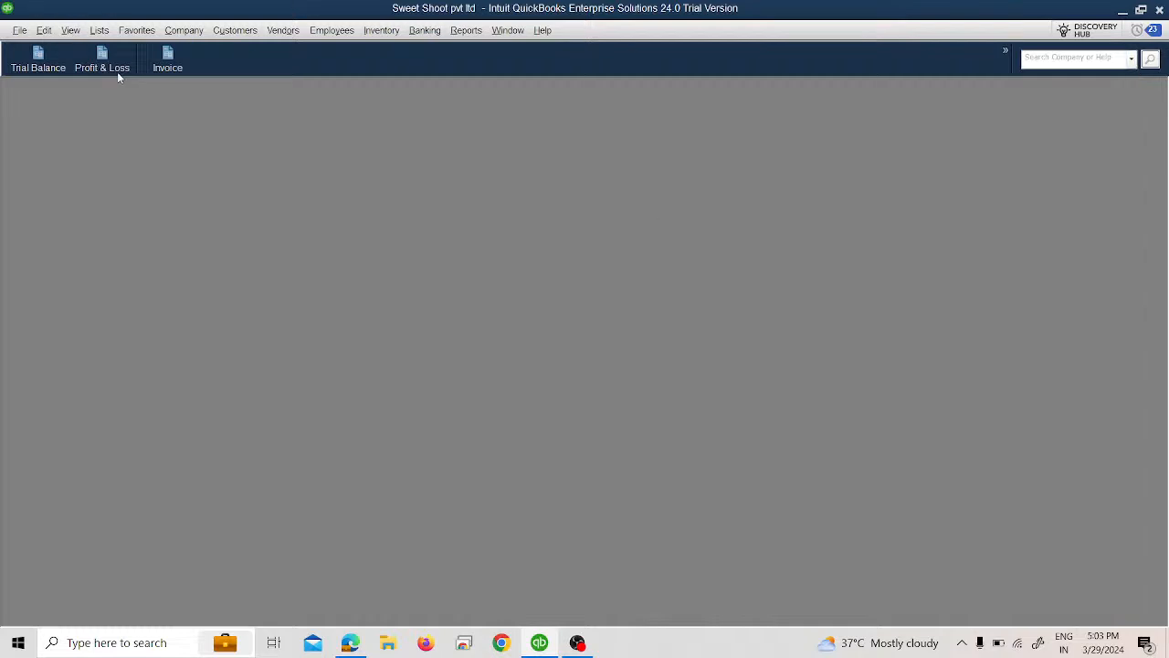
Step: Download the latest exchange rates for all active currencies from the Currency List, and close the list
left_click(101, 30)
left_click(120, 126)
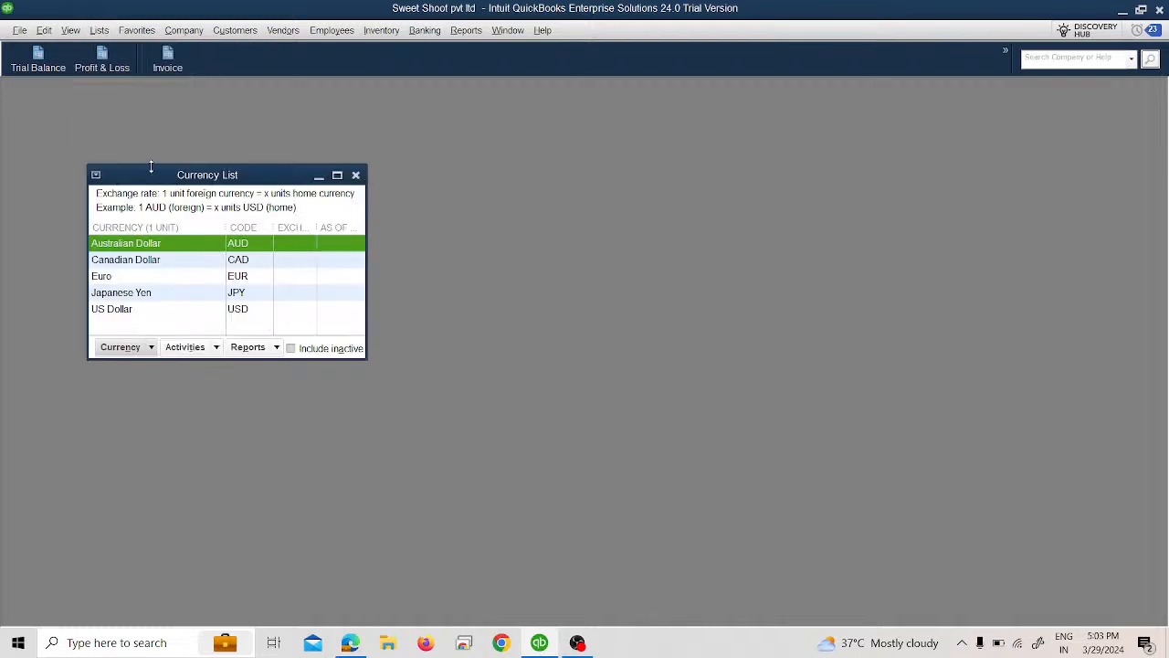
left_click(337, 175)
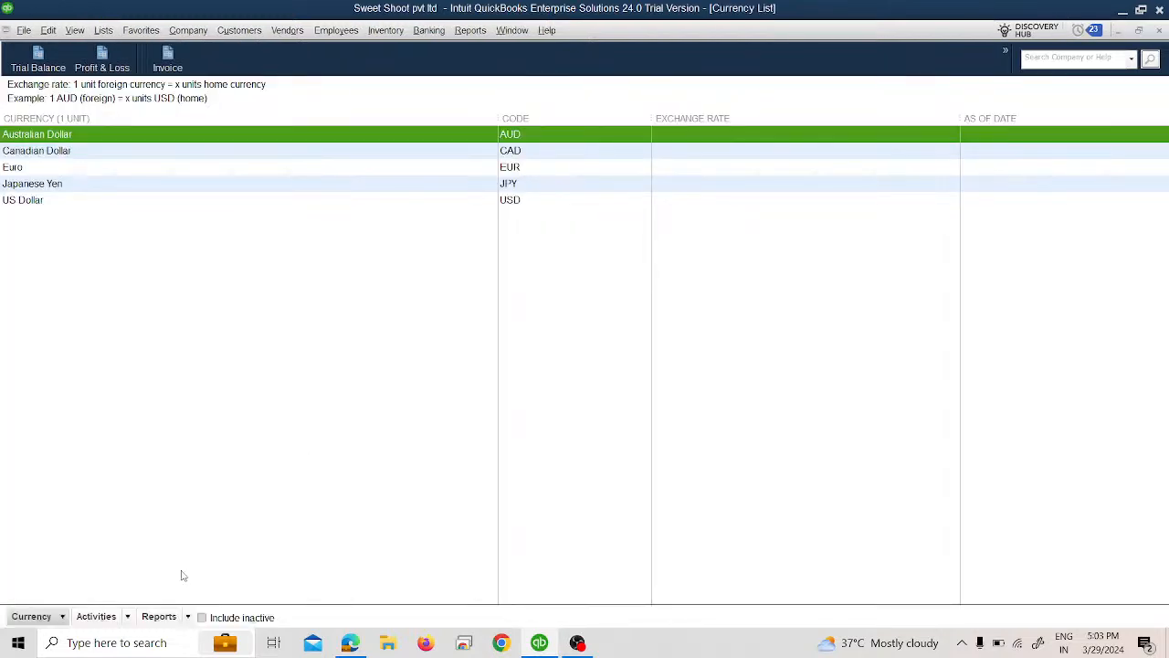
left_click(121, 619)
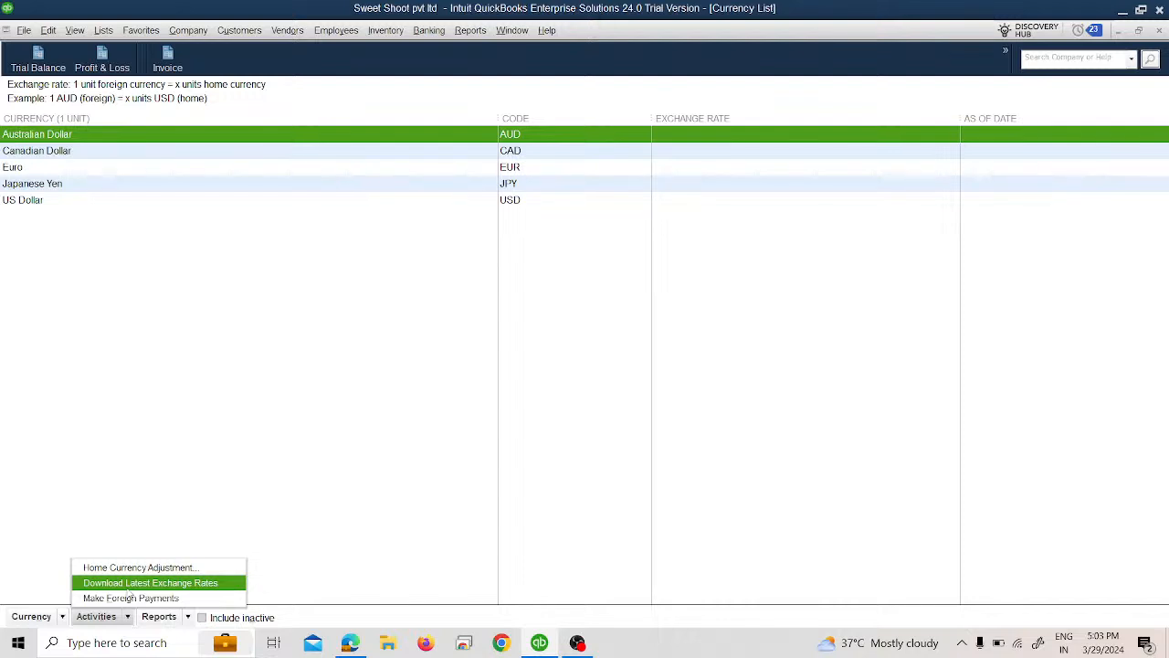
left_click(126, 586)
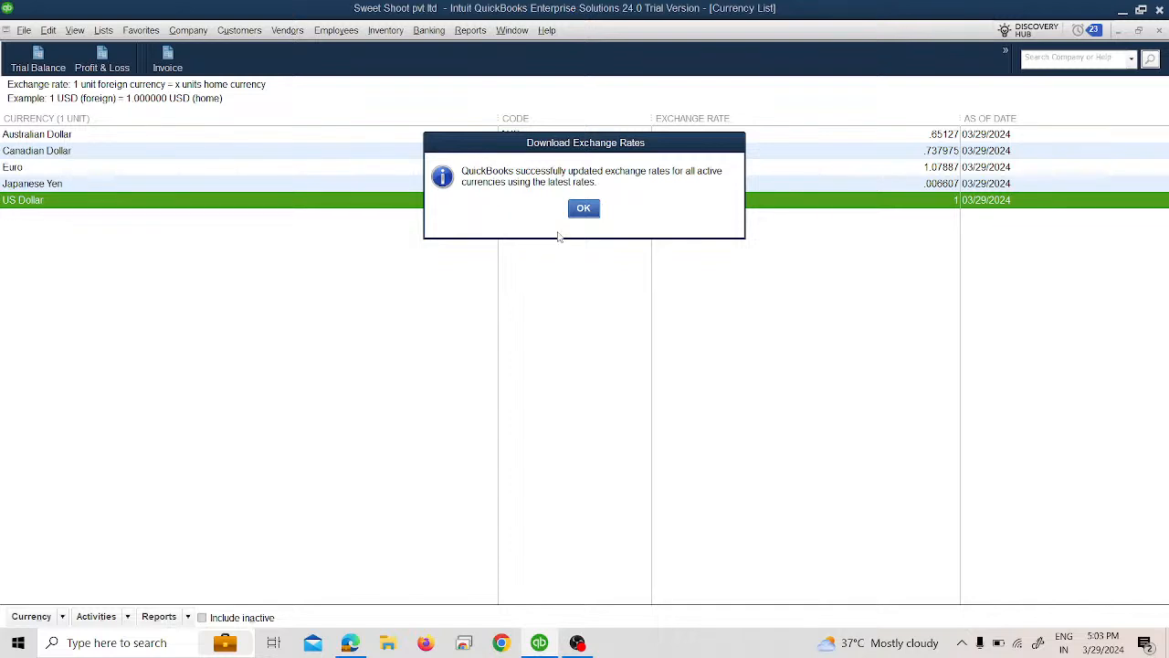
left_click(593, 210)
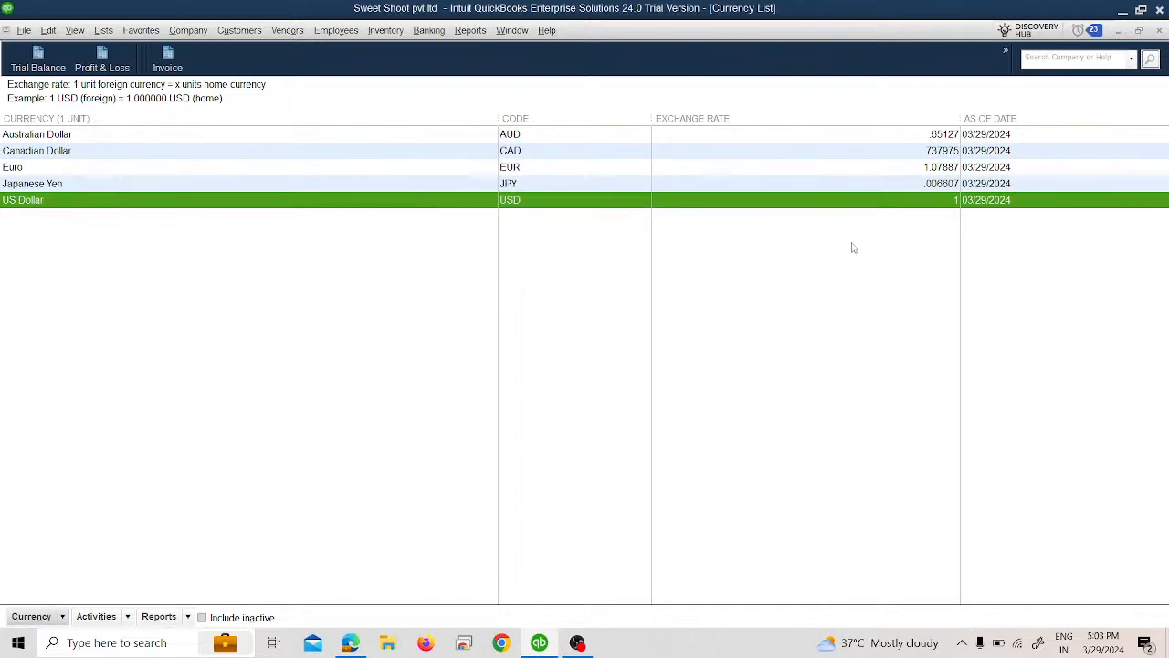
left_click(1160, 31)
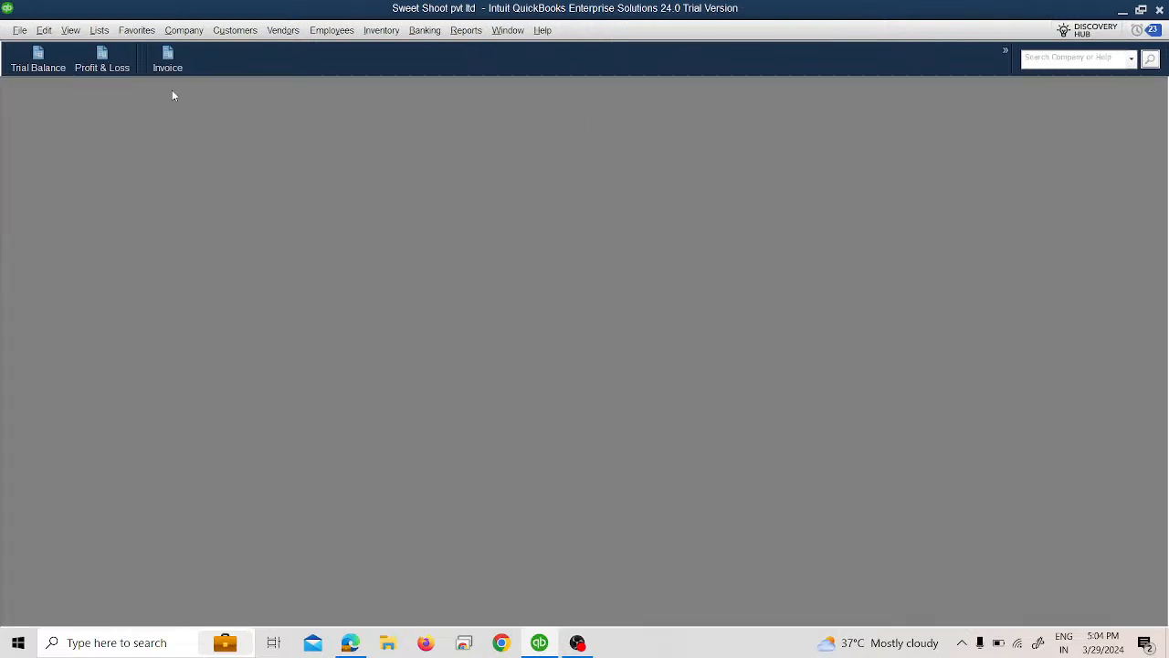
Step: Start a new invoice for the Japanese Yen customer, using the Accounts Receivable - JPY account
left_click(167, 59)
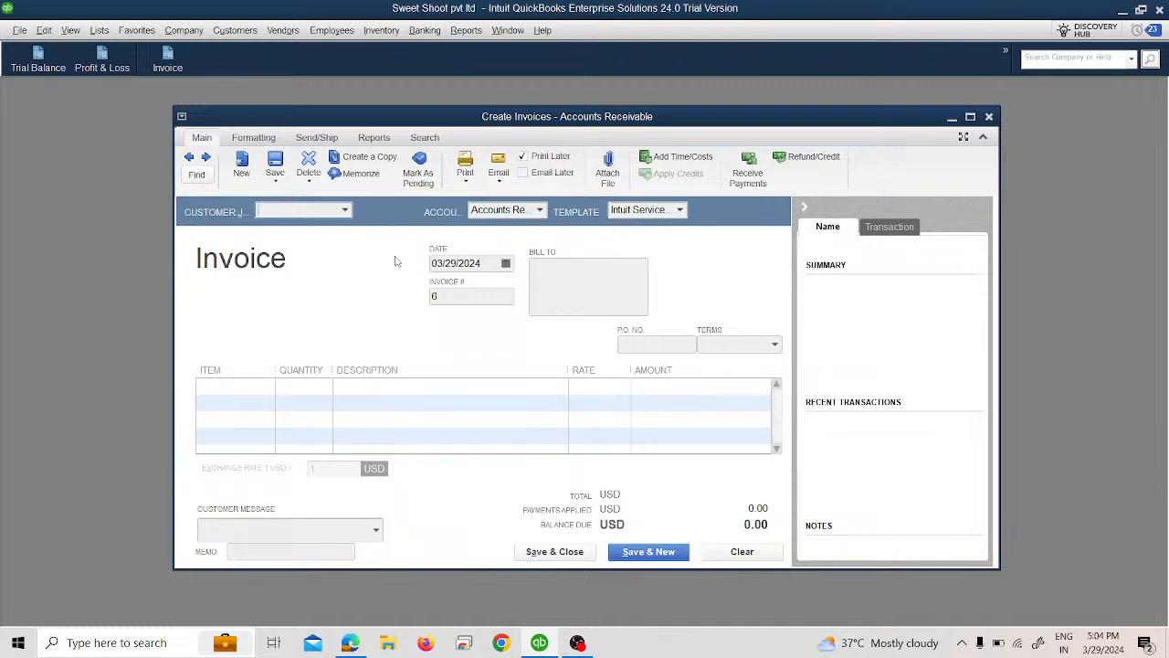
left_click(345, 211)
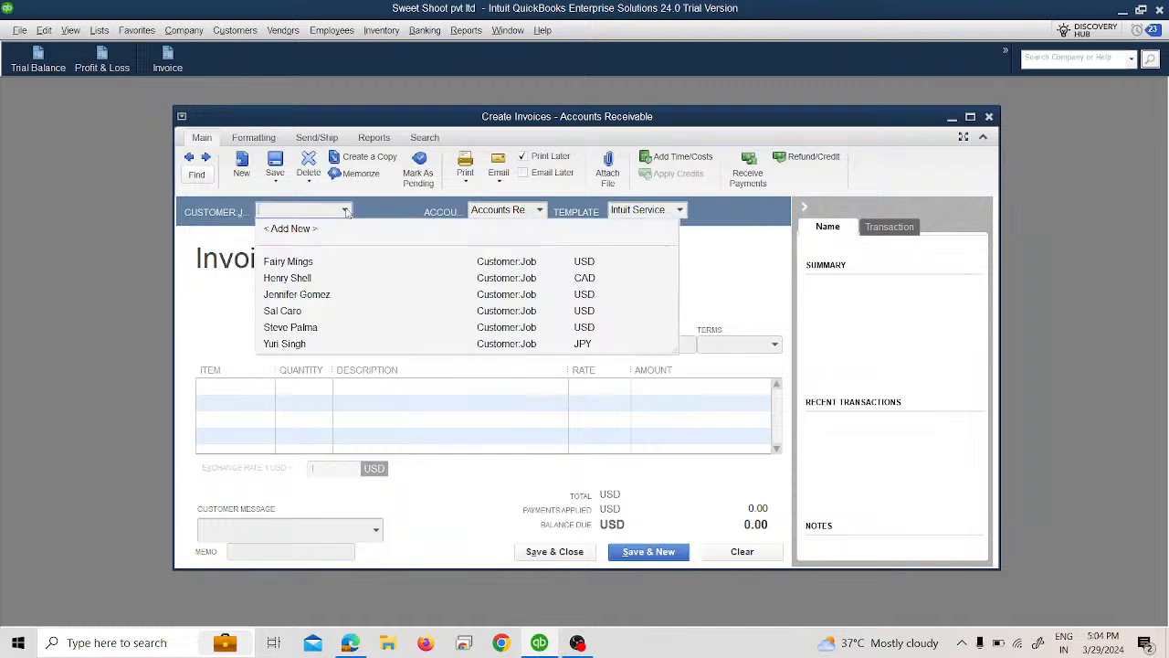
left_click(307, 344)
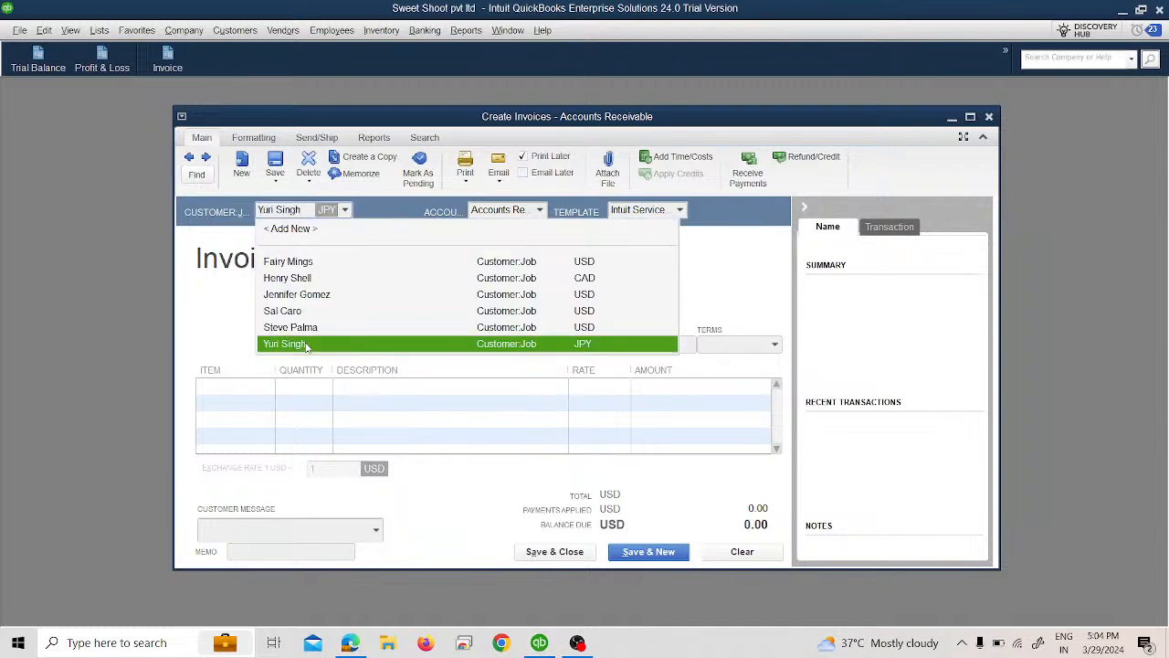
left_click(306, 345)
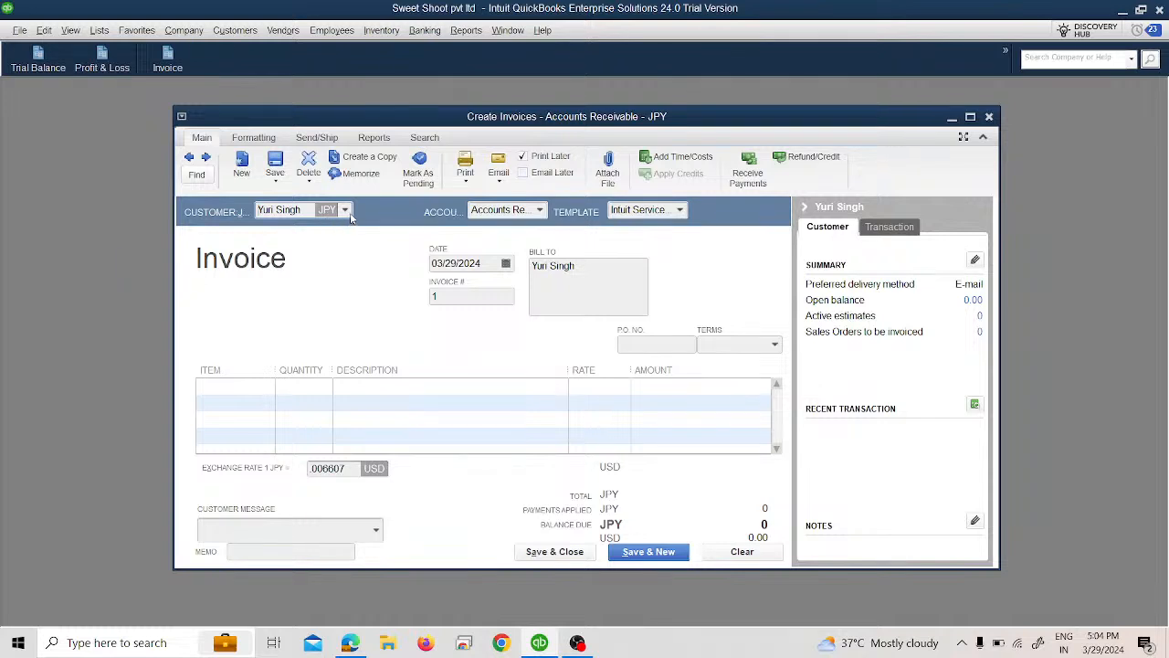
left_click(347, 211)
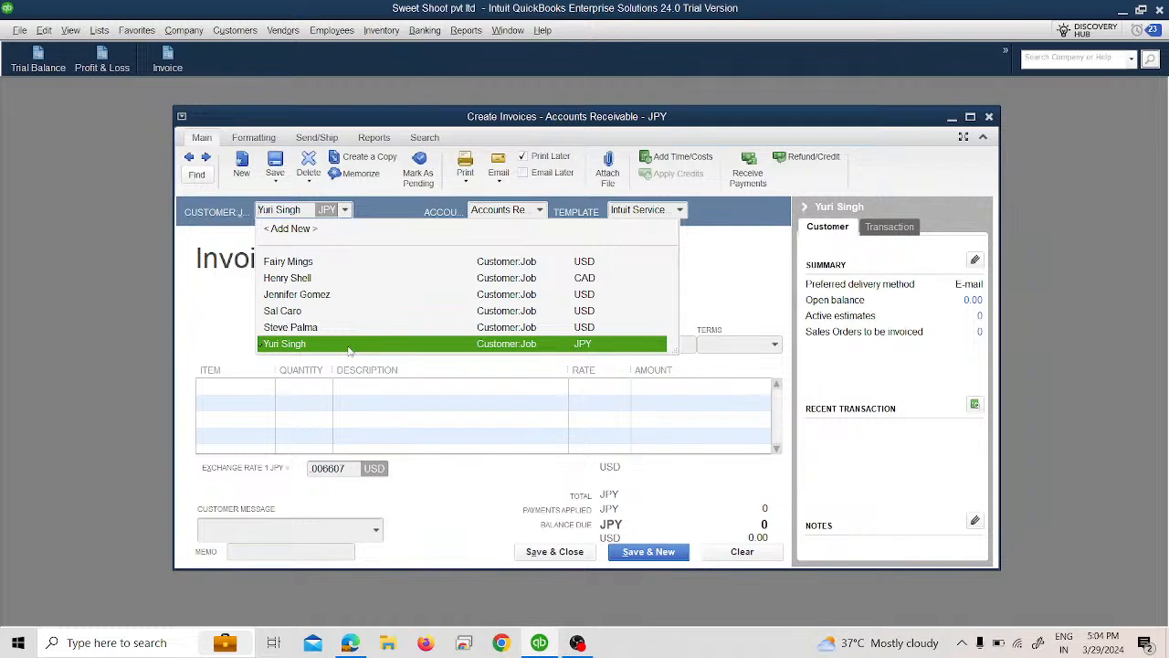
left_click(298, 344)
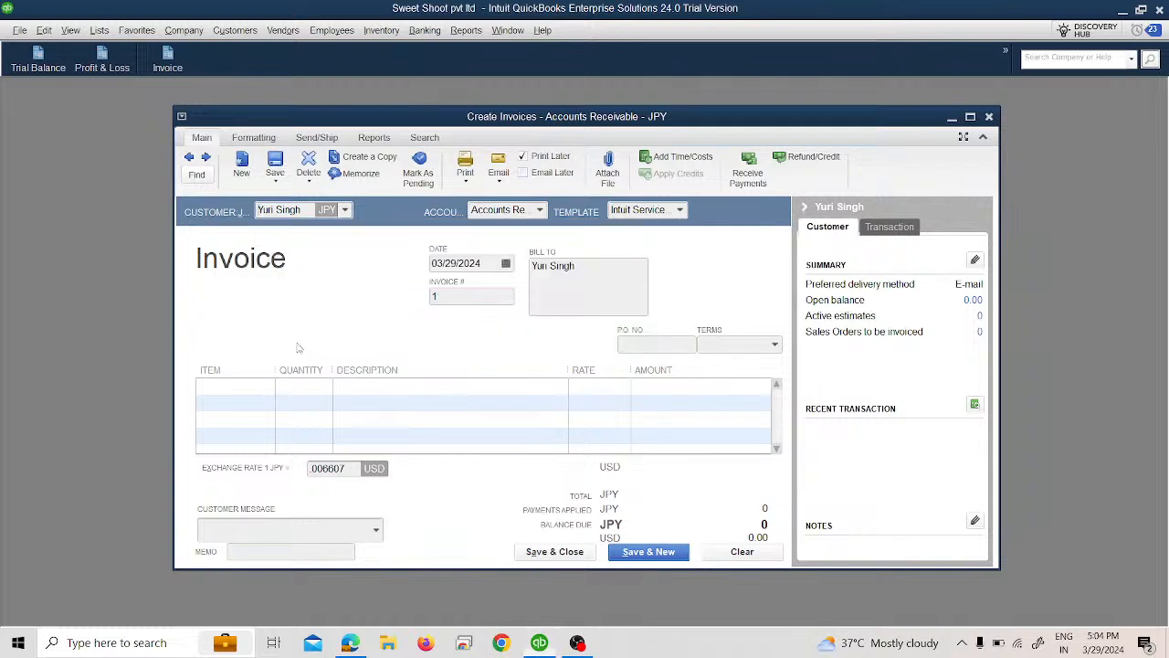
left_click(539, 211)
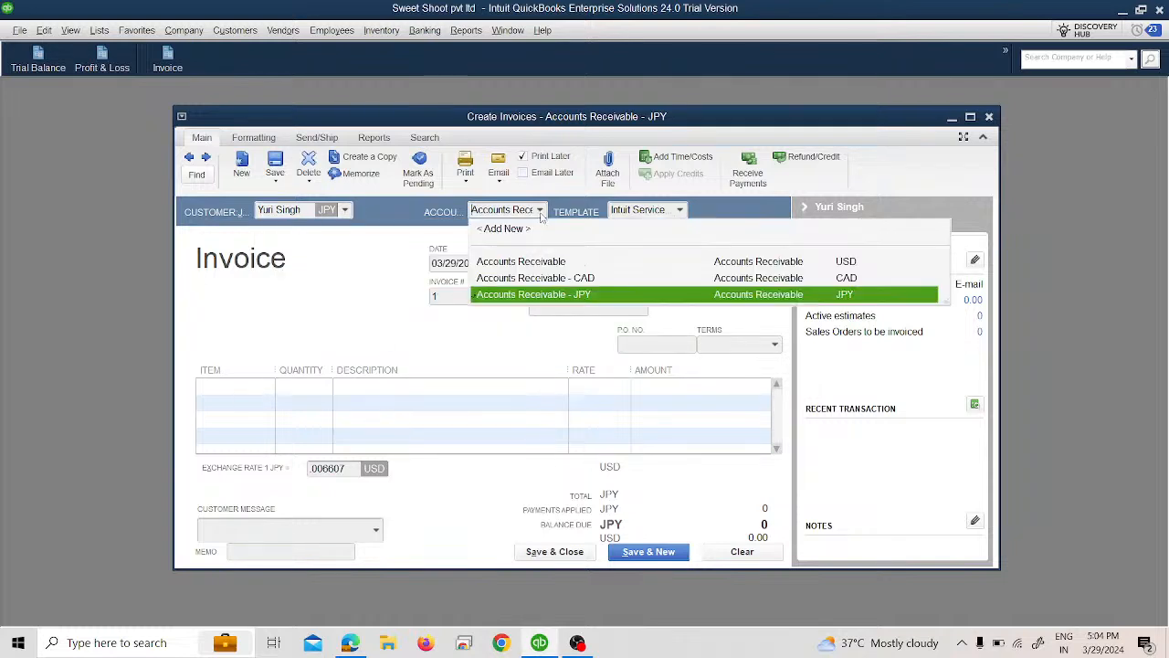
left_click(586, 295)
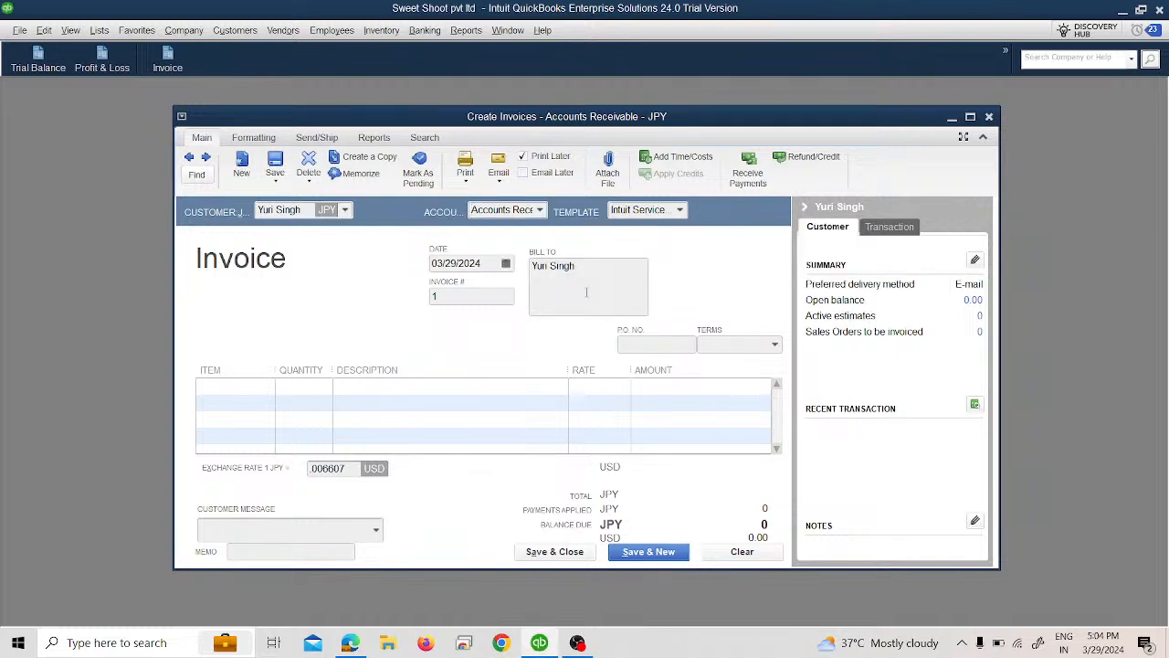
Step: Add the Edting Service income item to the invoice's first line
left_click(473, 302)
left_click(262, 391)
left_click(266, 389)
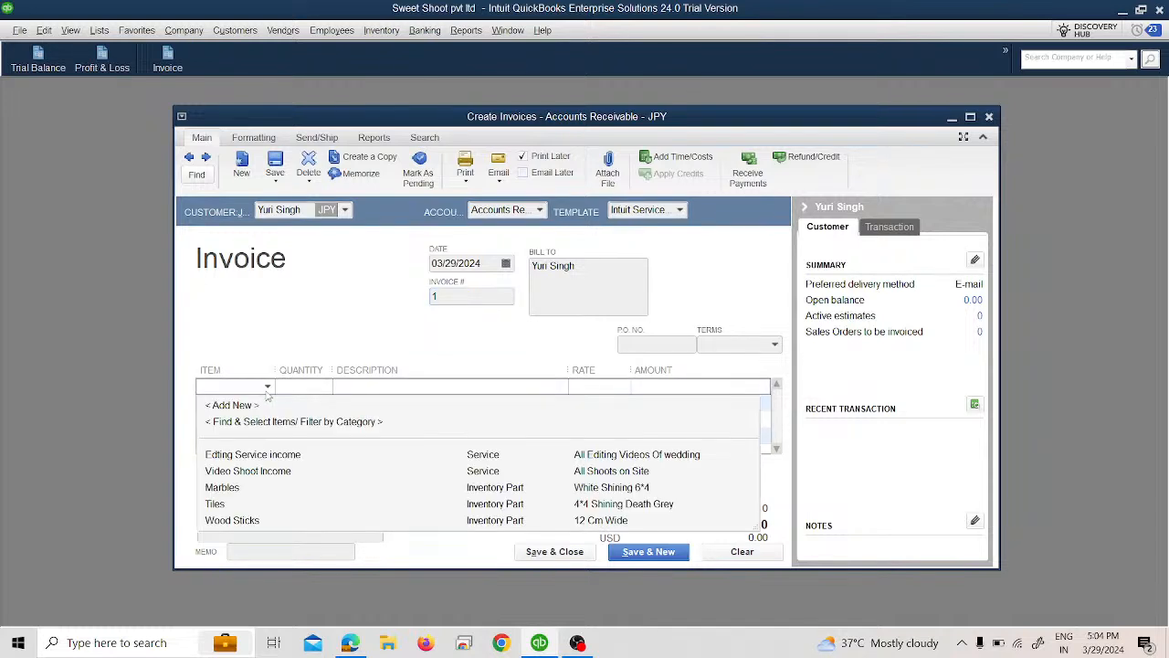
left_click(268, 456)
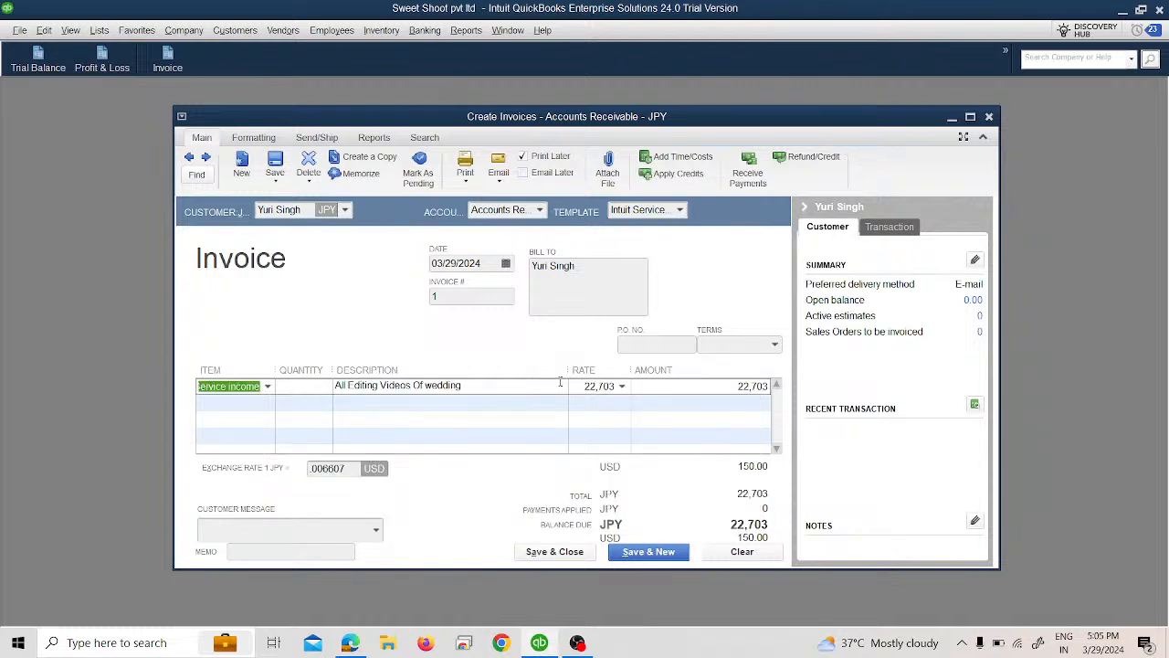
Step: Clear the rate of the editing service line, dismiss the price level notice, and set the line amount to 10000
left_click_drag(585, 385, 630, 385)
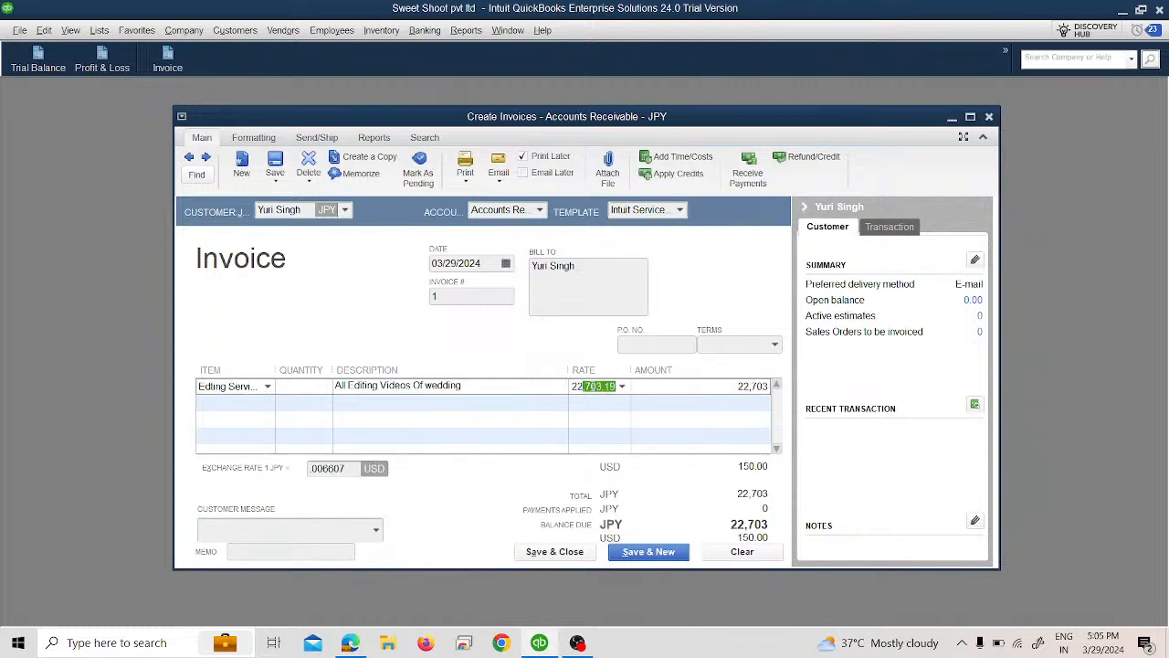
key("BackSpace")
key("BackSpace")
key("BackSpace")
key("BackSpace")
key("Tab")
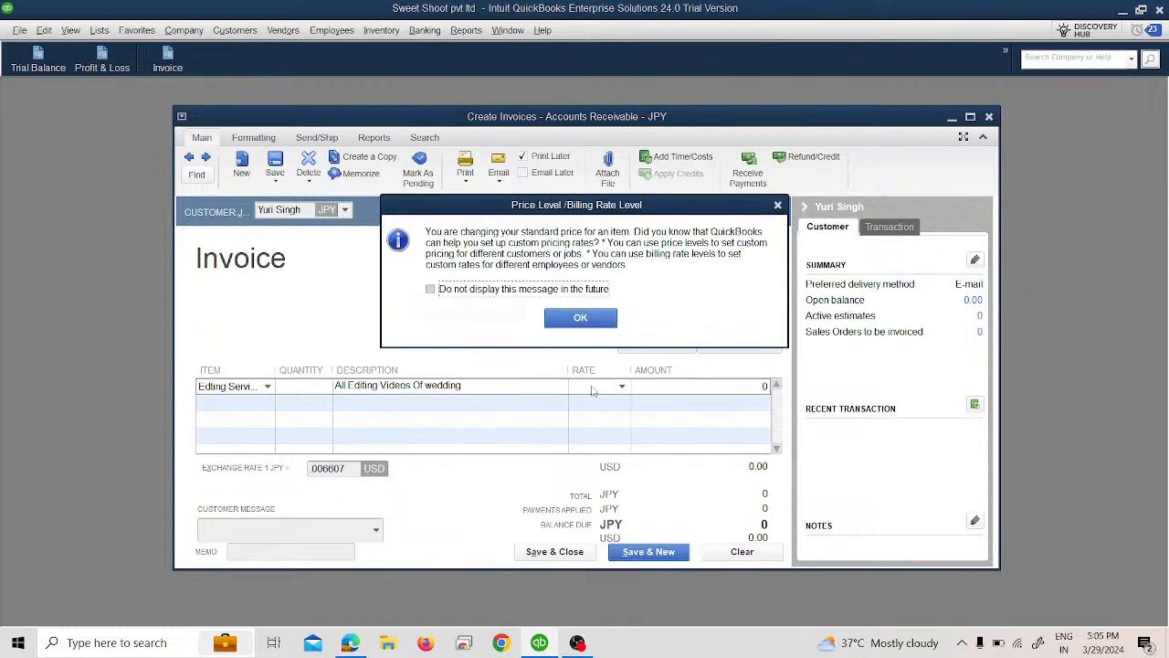
left_click(581, 319)
left_click(695, 391)
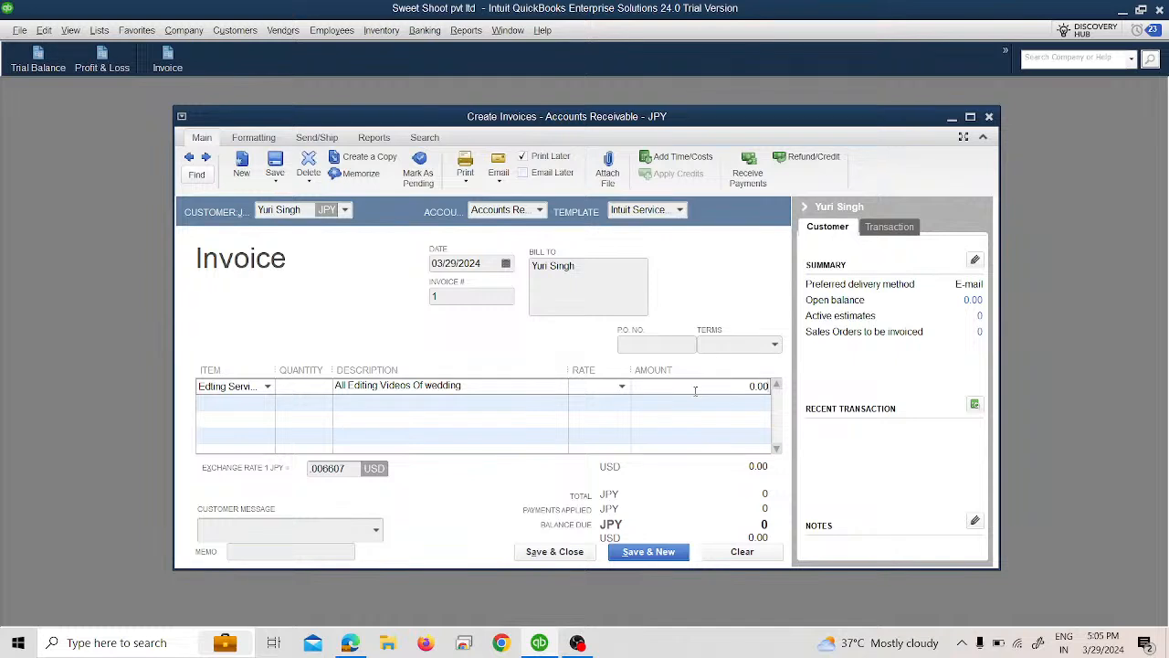
key("BackSpace")
key("BackSpace")
key("BackSpace")
key("BackSpace")
type("10000")
left_click(313, 523)
Step: Set the invoice's exchange rate to .01337 USD per JPY, and save and close the invoice without storing the new rate
left_click(344, 469)
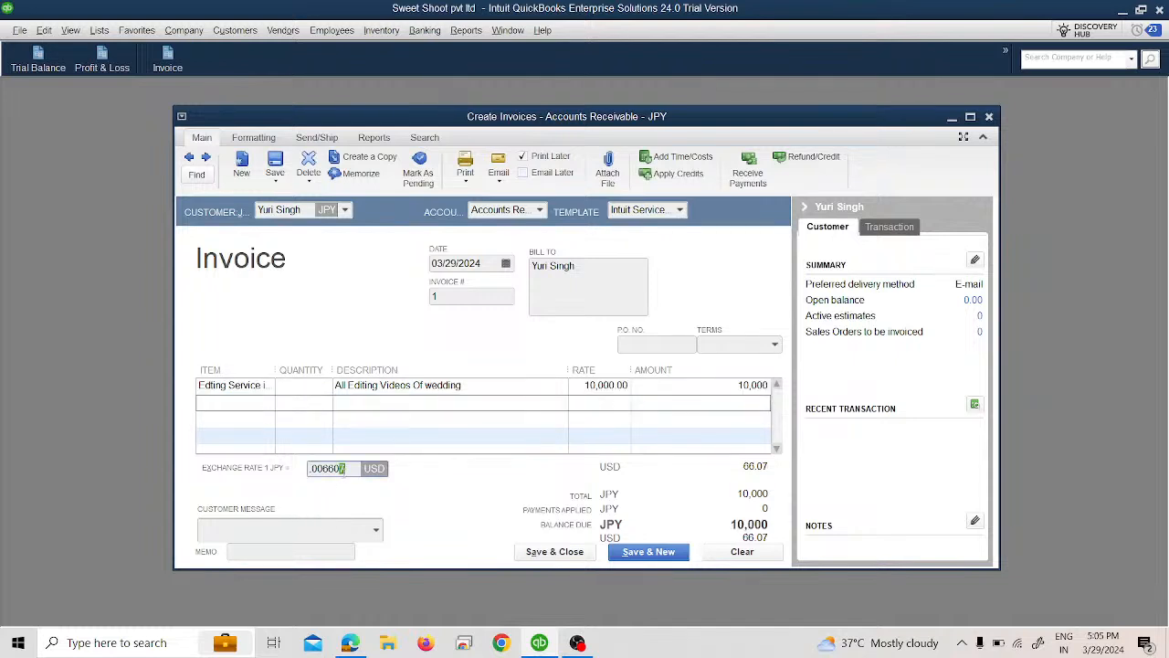
key("BackSpace")
key("BackSpace")
key("BackSpace")
key("BackSpace")
key("BackSpace")
key("BackSpace")
key("BackSpace")
type("1337")
key("Tab")
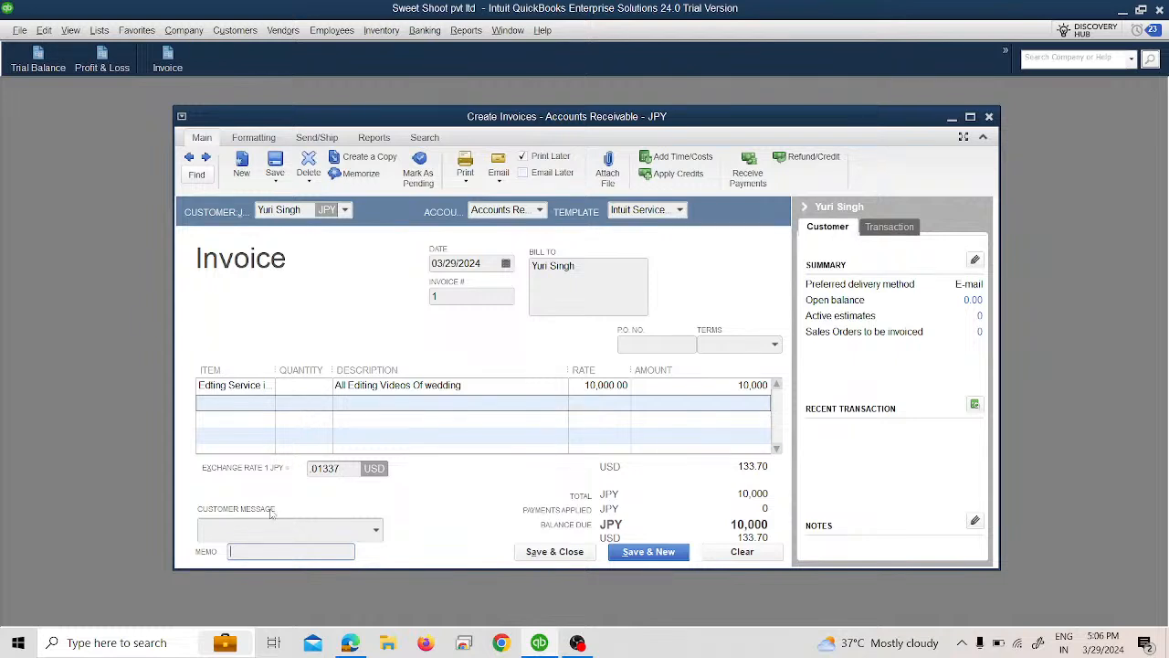
left_click(545, 554)
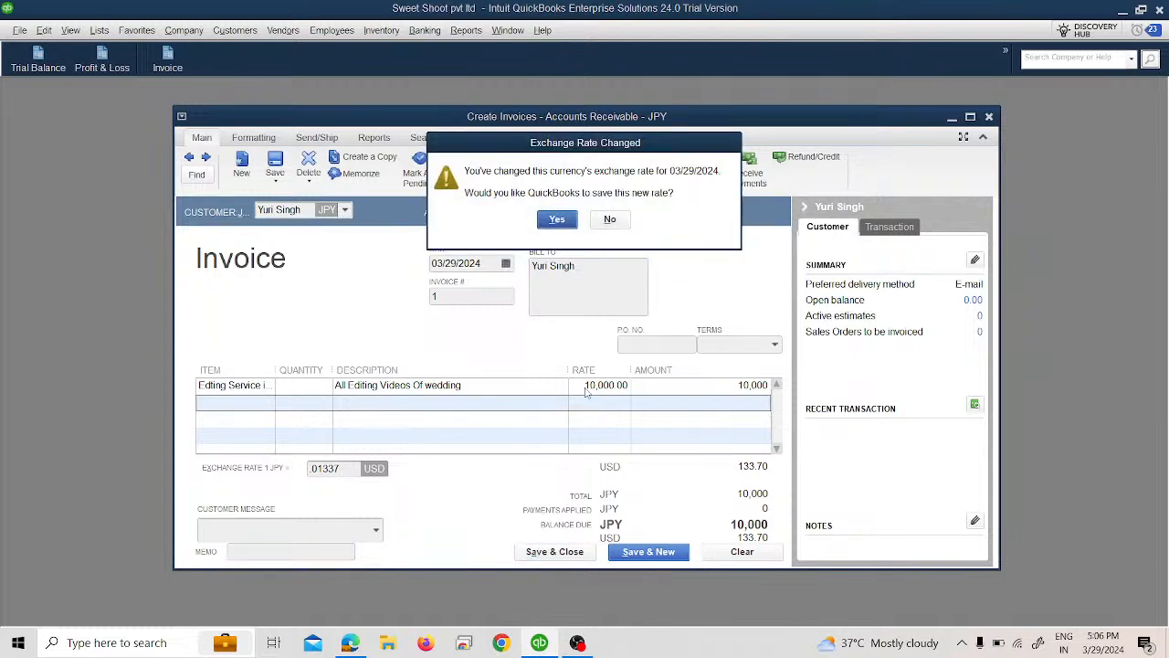
left_click(609, 219)
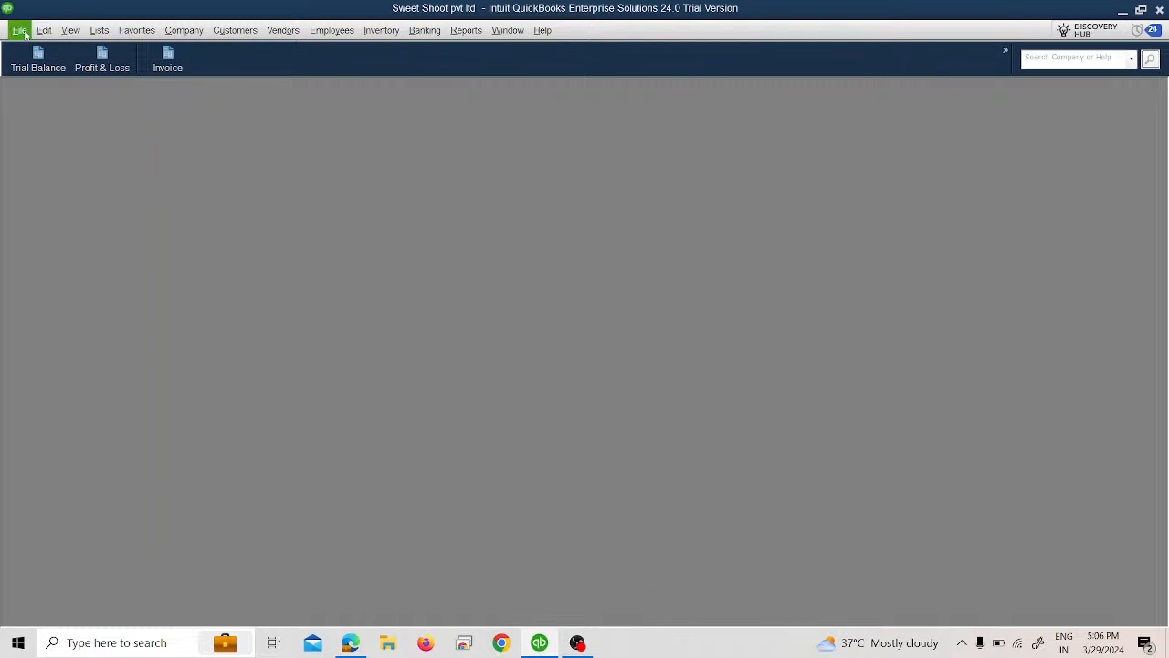
Step: Open the Trial Balance report, widen the account name column, and review the Accounts Receivable - JPY balance and the totals
left_click(37, 57)
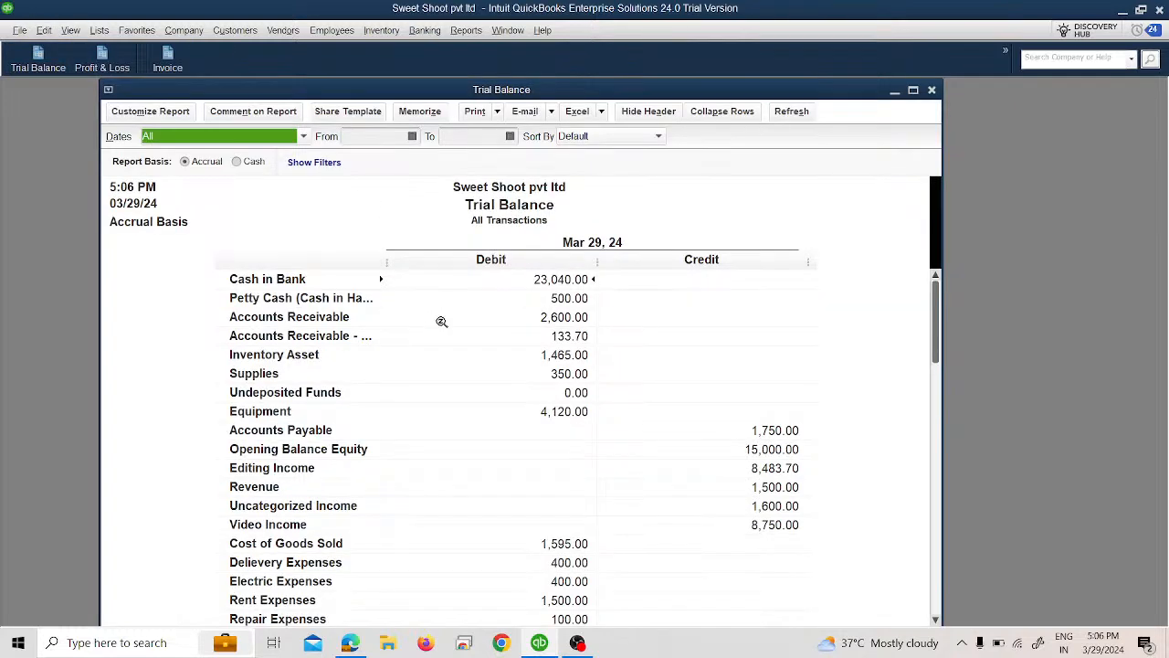
left_click(385, 262)
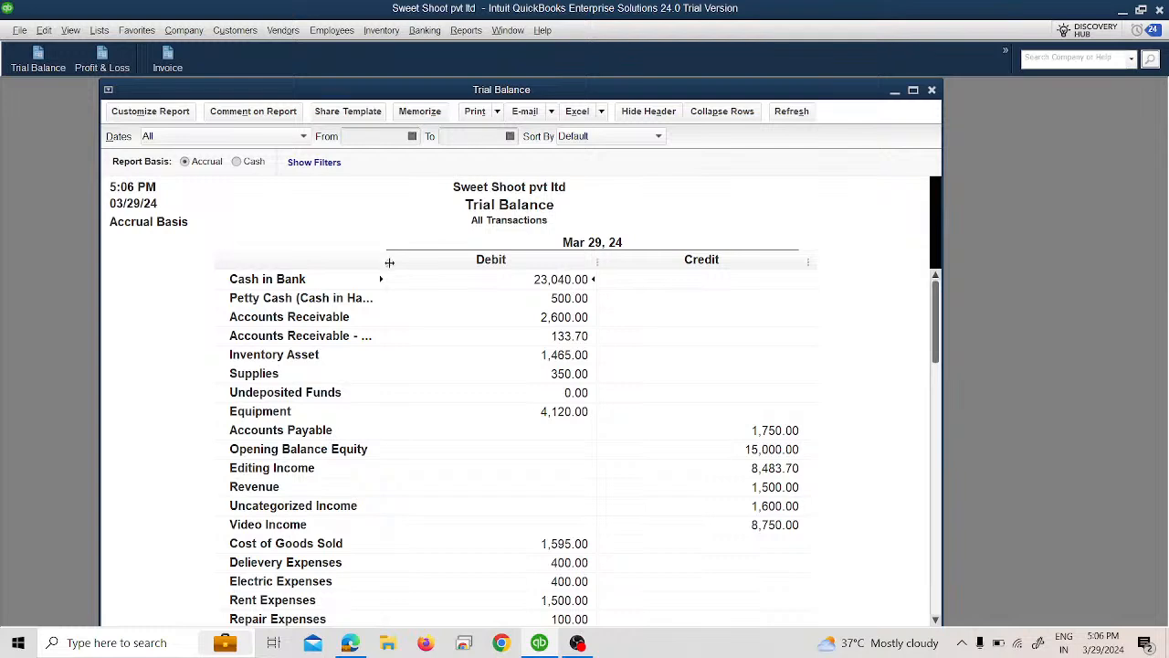
left_click_drag(385, 262, 422, 273)
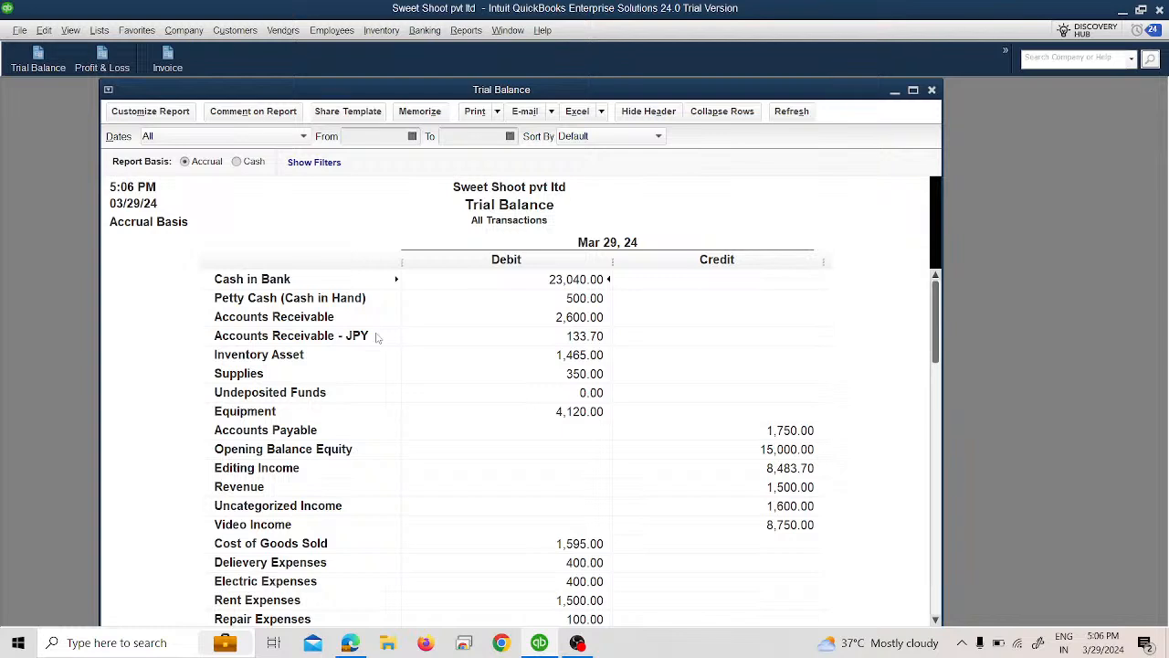
scroll(462, 357, "down", 1)
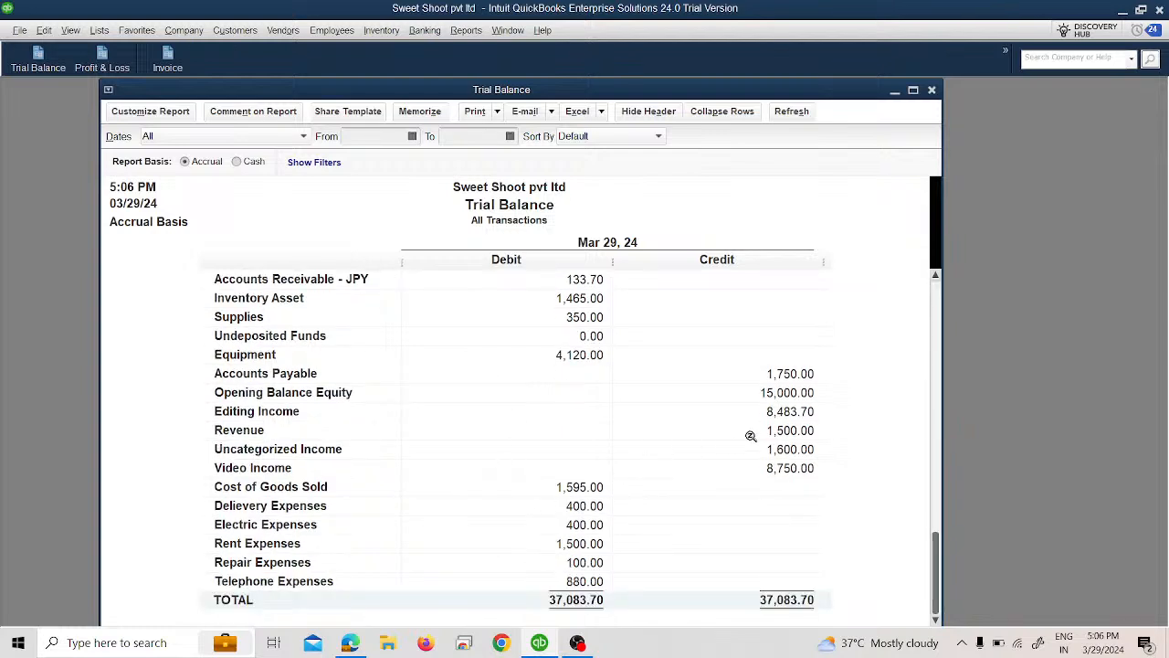
scroll(751, 435, "up", 1)
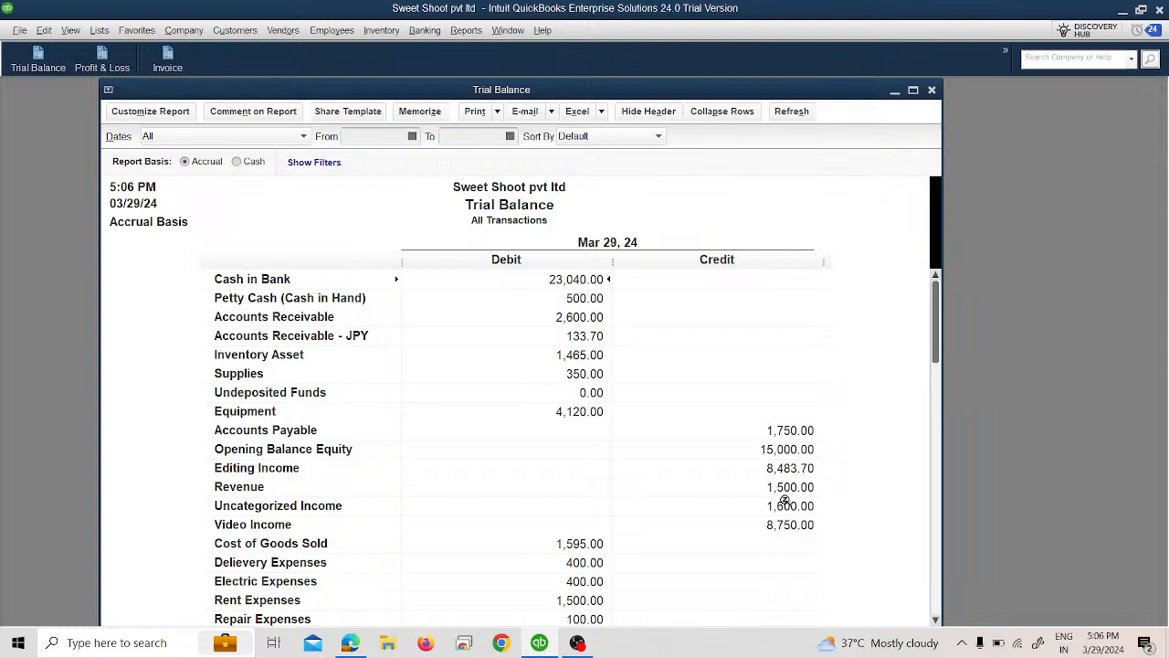
Step: View the transactions behind the Editing Income credit balance, and close both reports
double_click(792, 469)
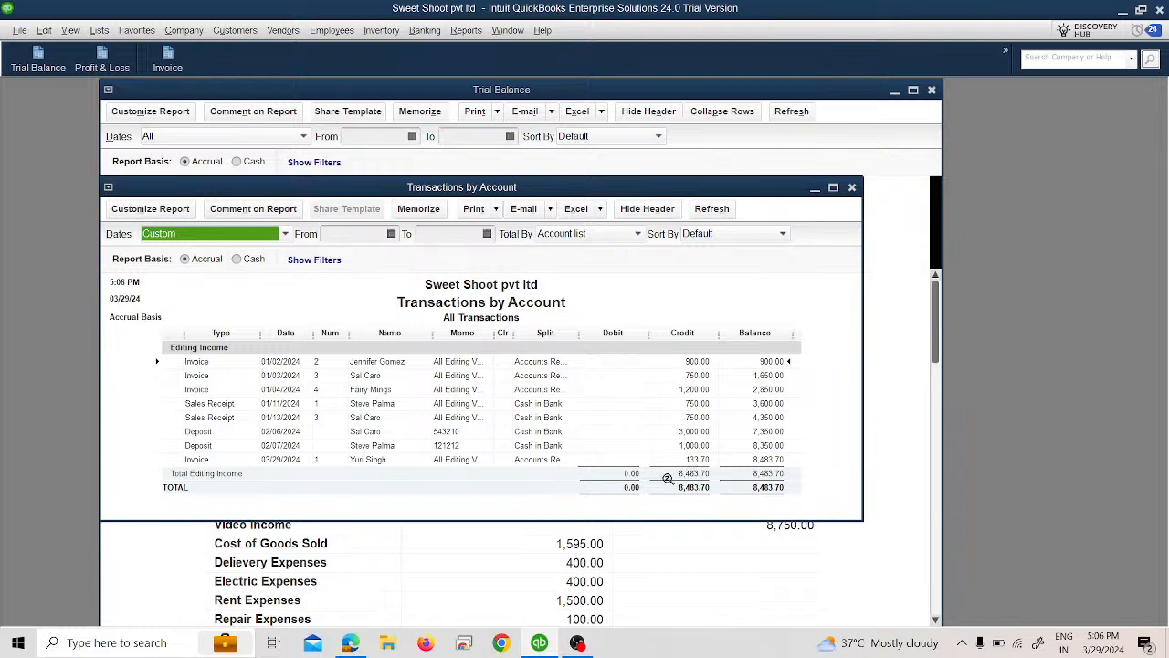
left_click(852, 188)
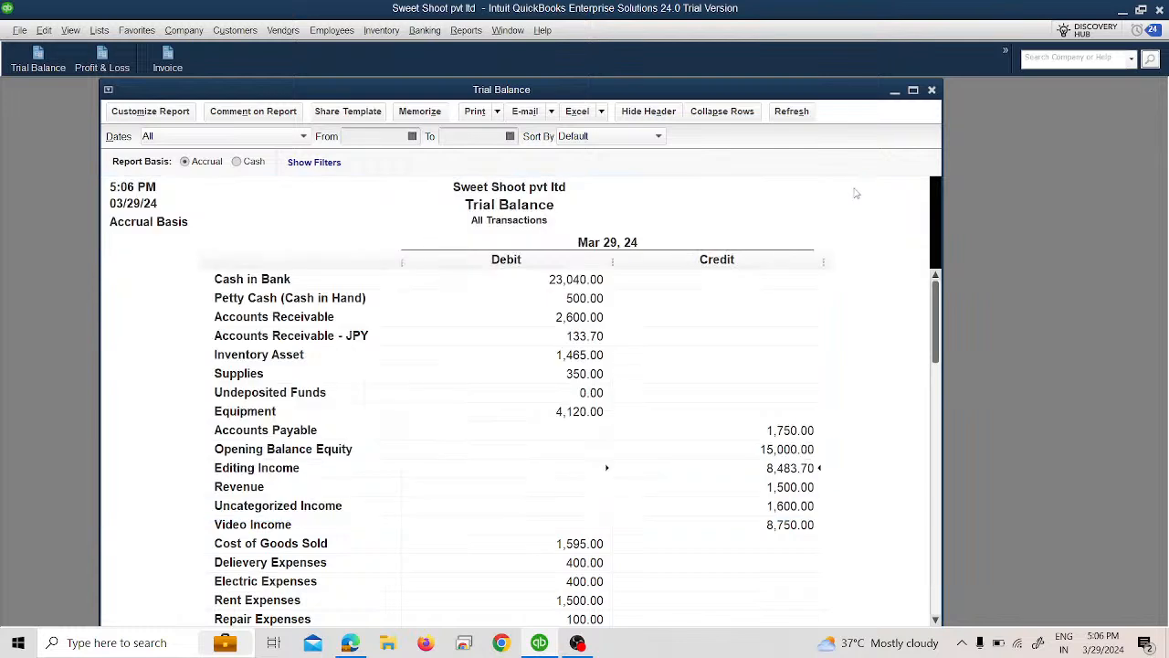
left_click(931, 90)
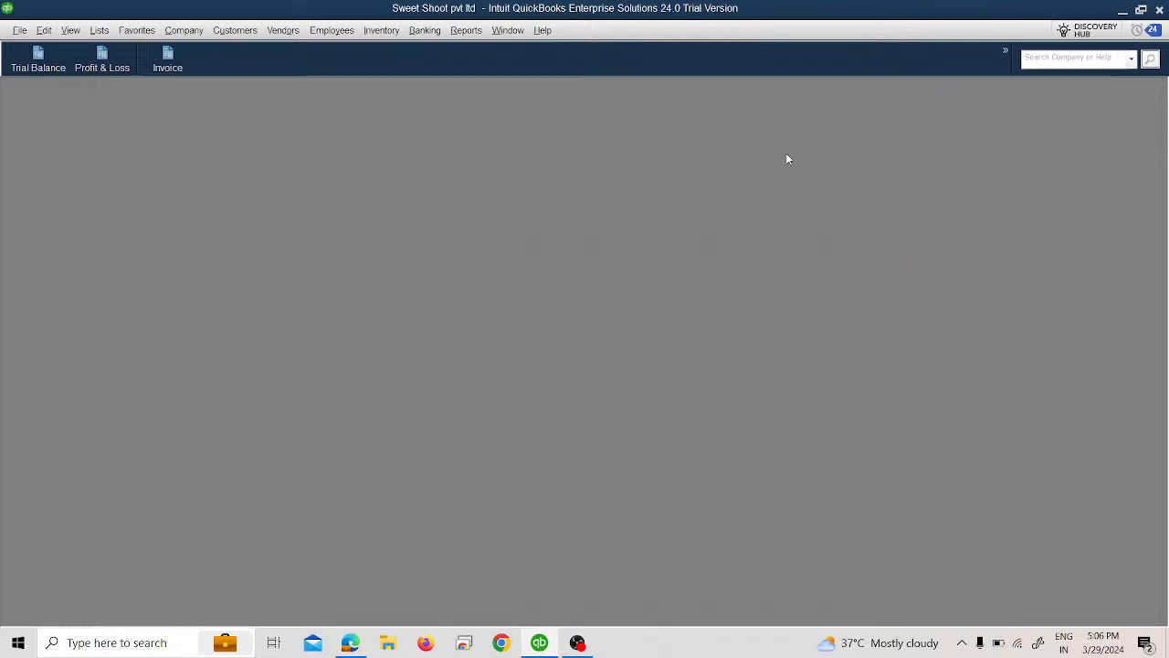
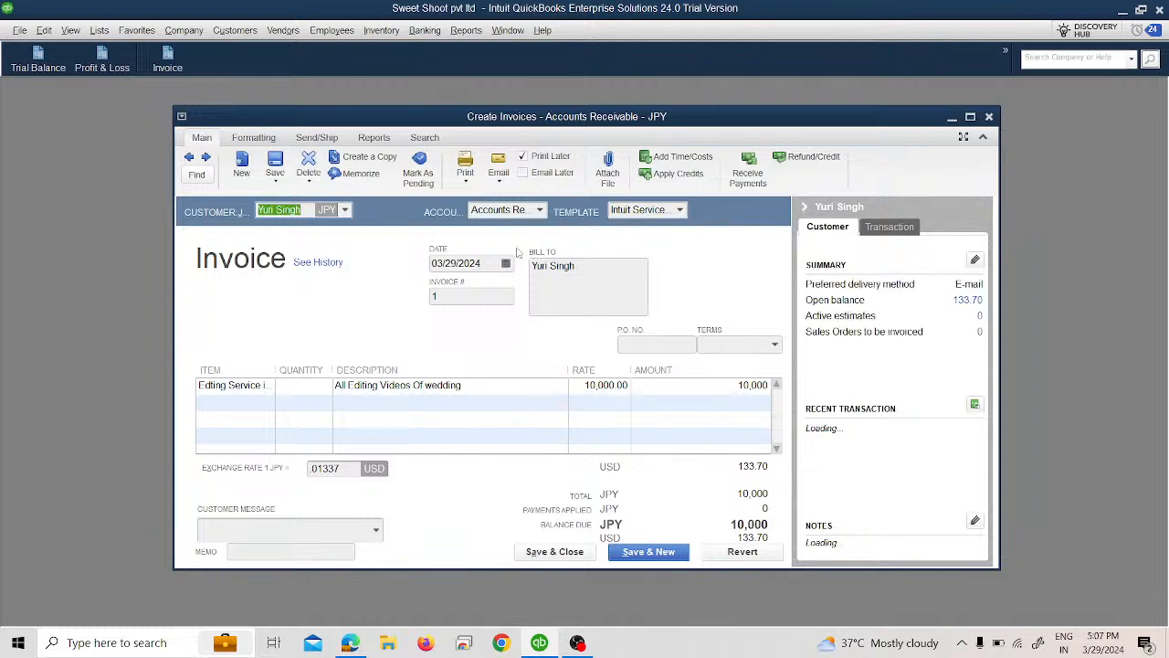
Step: Reopen the JPY invoice through the Trial Balance's Accounts Receivable - JPY balance and change its date to 03/01/2024, dismissing the exchange rate notice
left_click(505, 264)
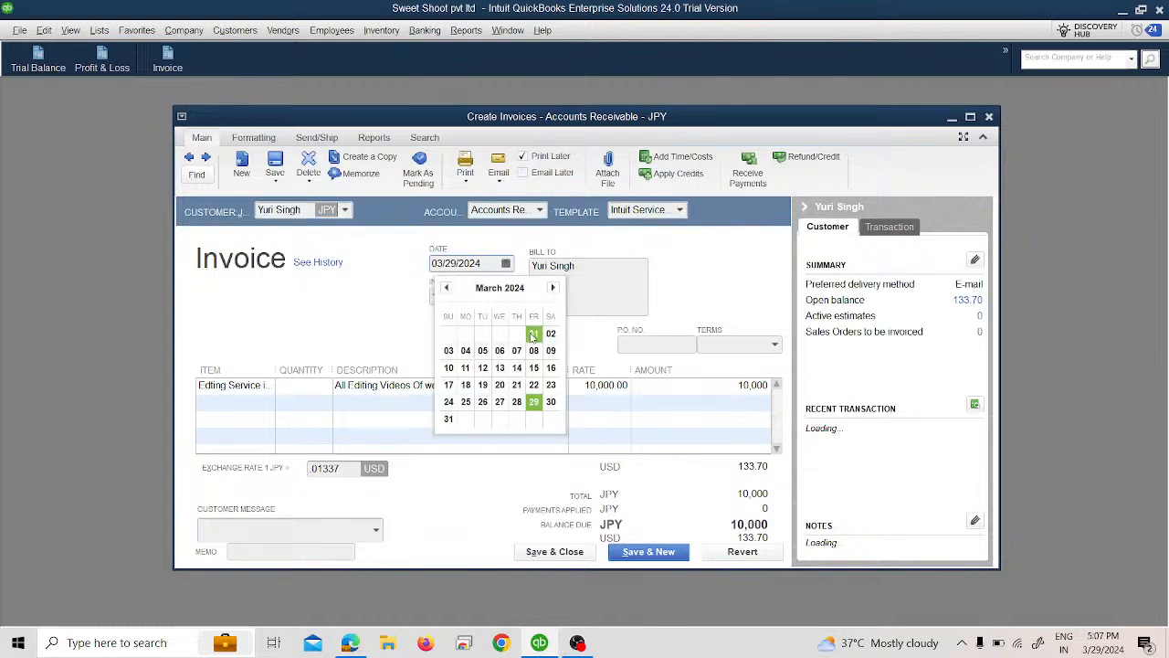
left_click(988, 116)
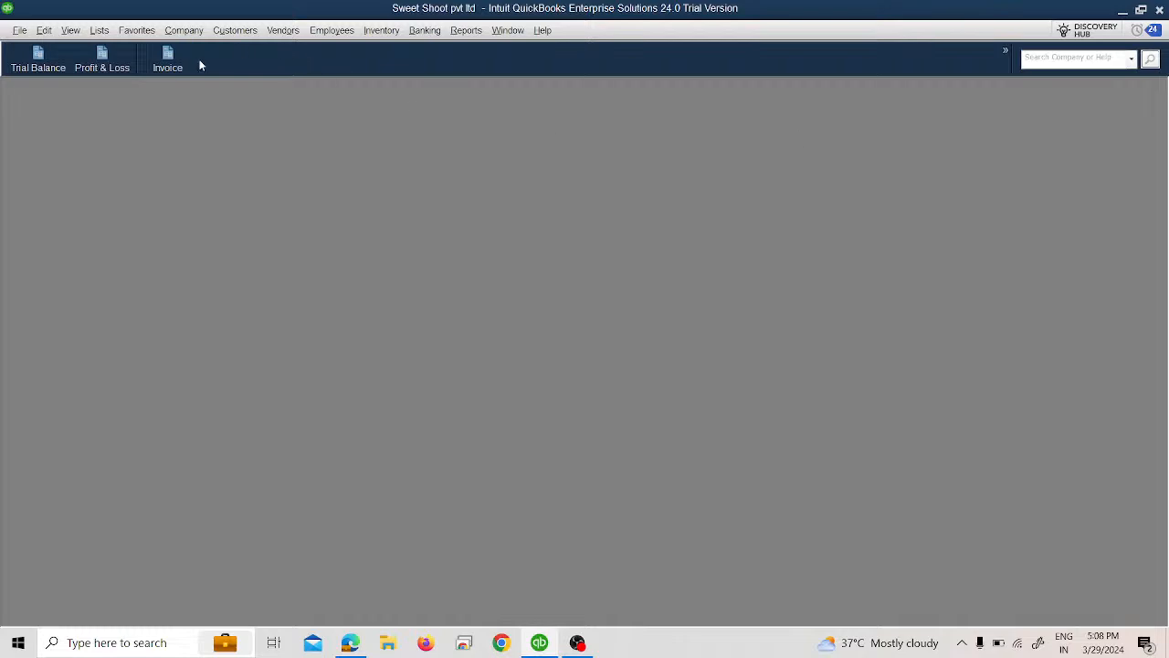
left_click(50, 60)
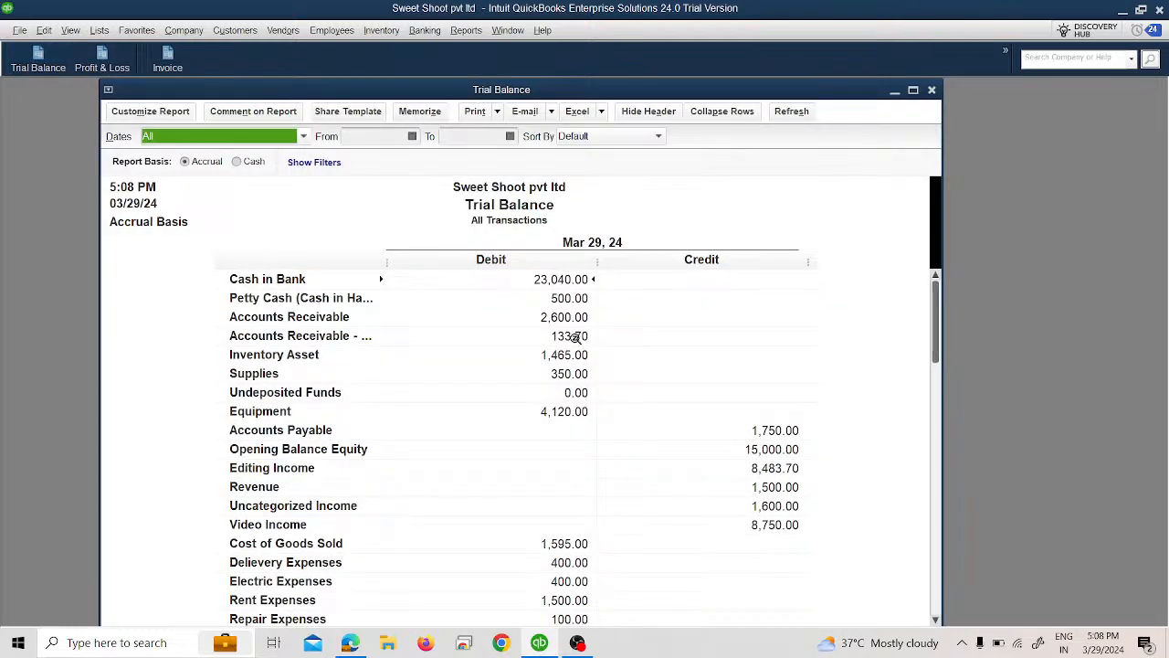
double_click(569, 336)
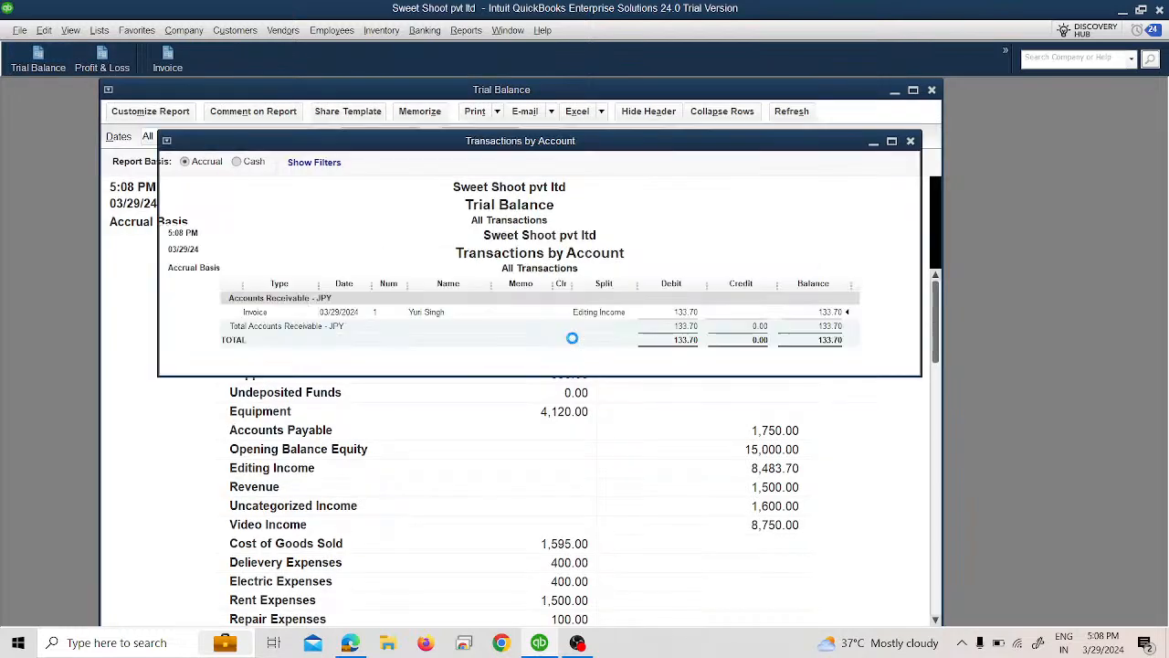
double_click(508, 316)
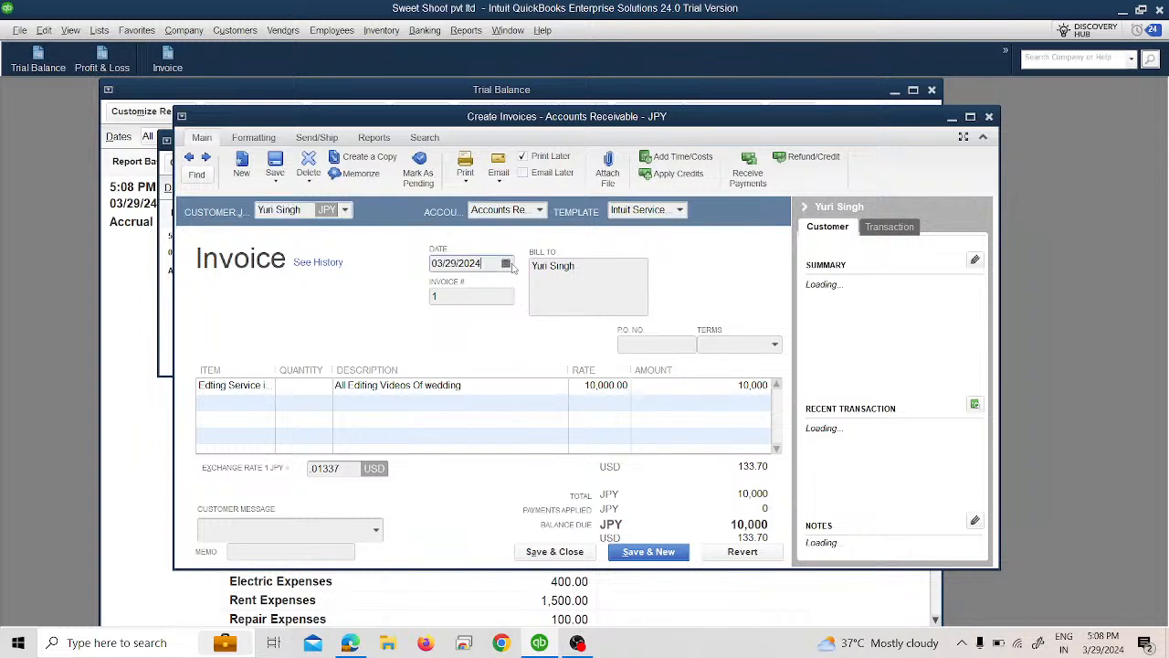
left_click(505, 263)
left_click(535, 333)
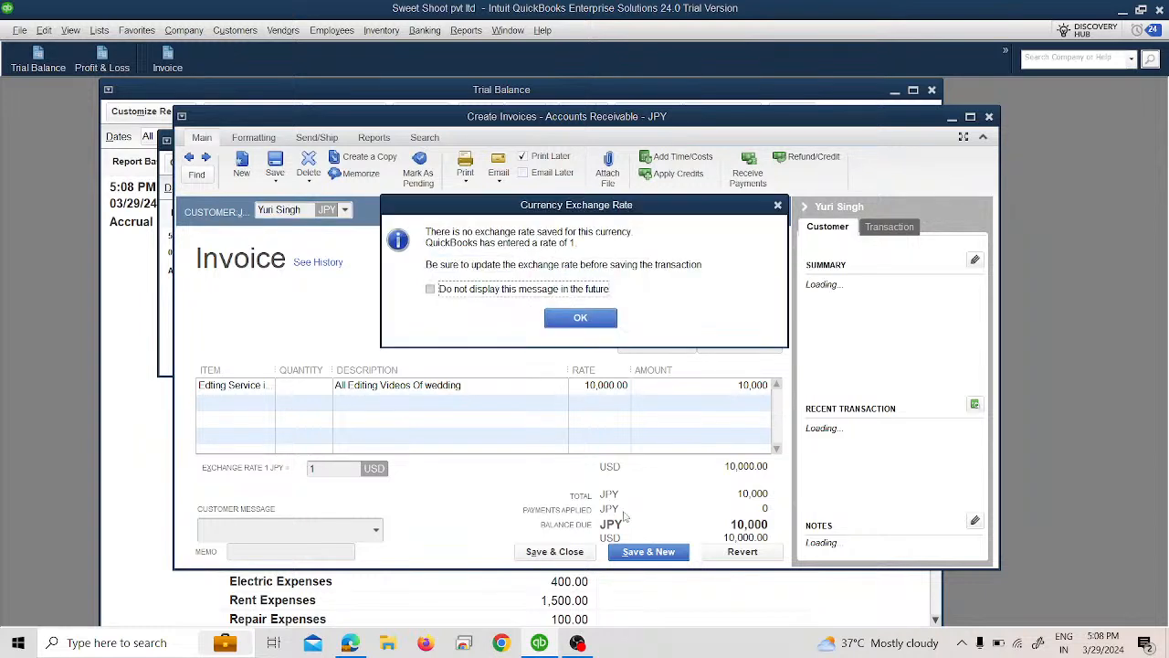
left_click(579, 316)
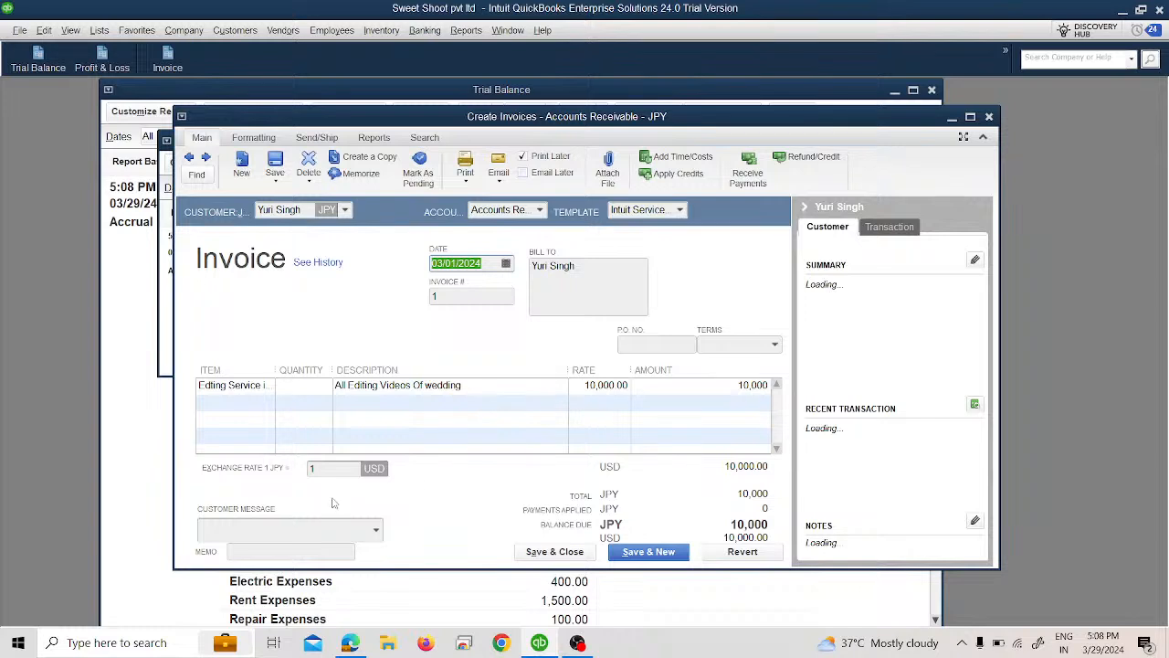
Step: Set the invoice's exchange rate to .01337 USD per JPY, save and close the changed invoice, and close both reports
left_click(347, 467)
key("BackSpace")
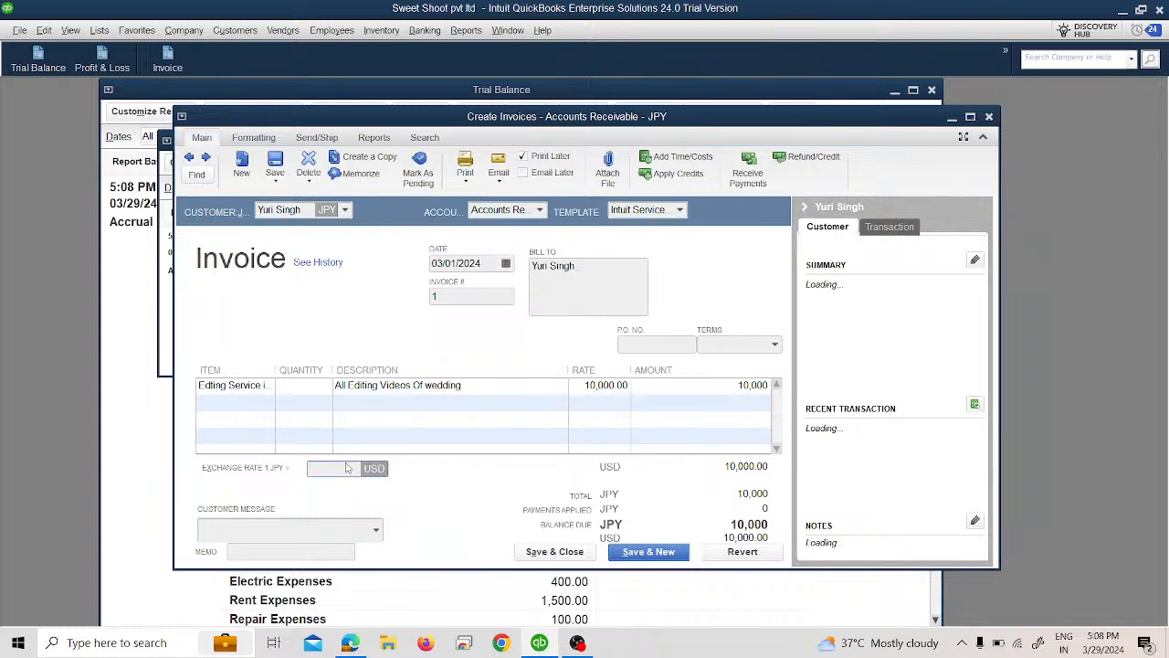
type("01338")
key("BackSpace")
type("7")
key("Tab")
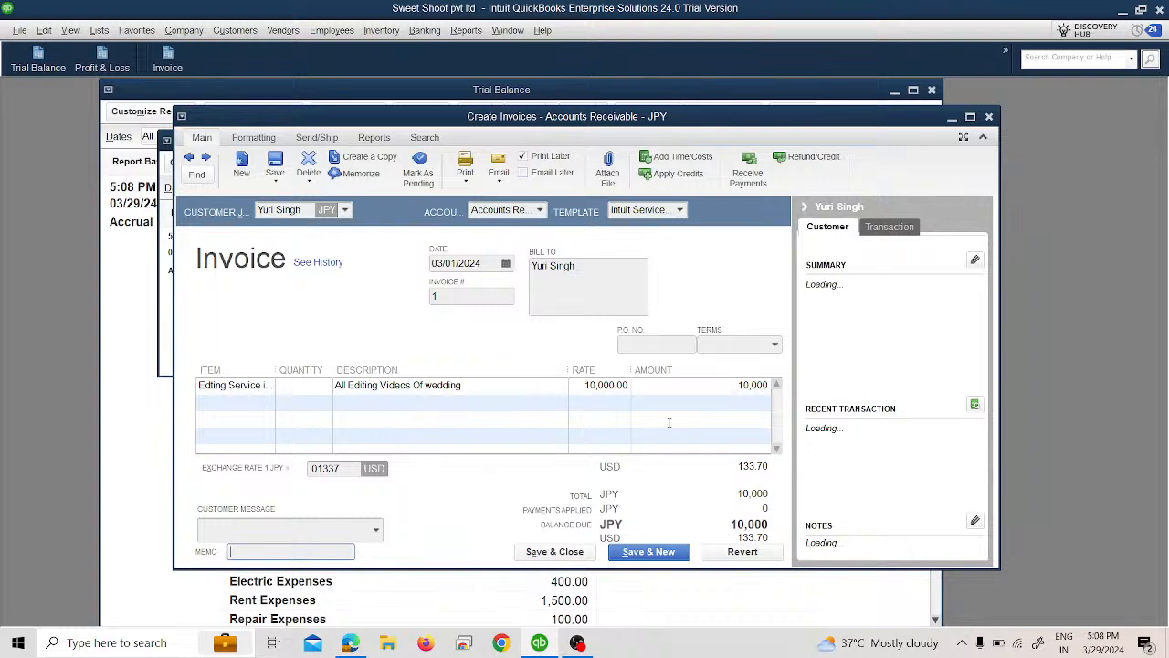
left_click(584, 551)
left_click(533, 209)
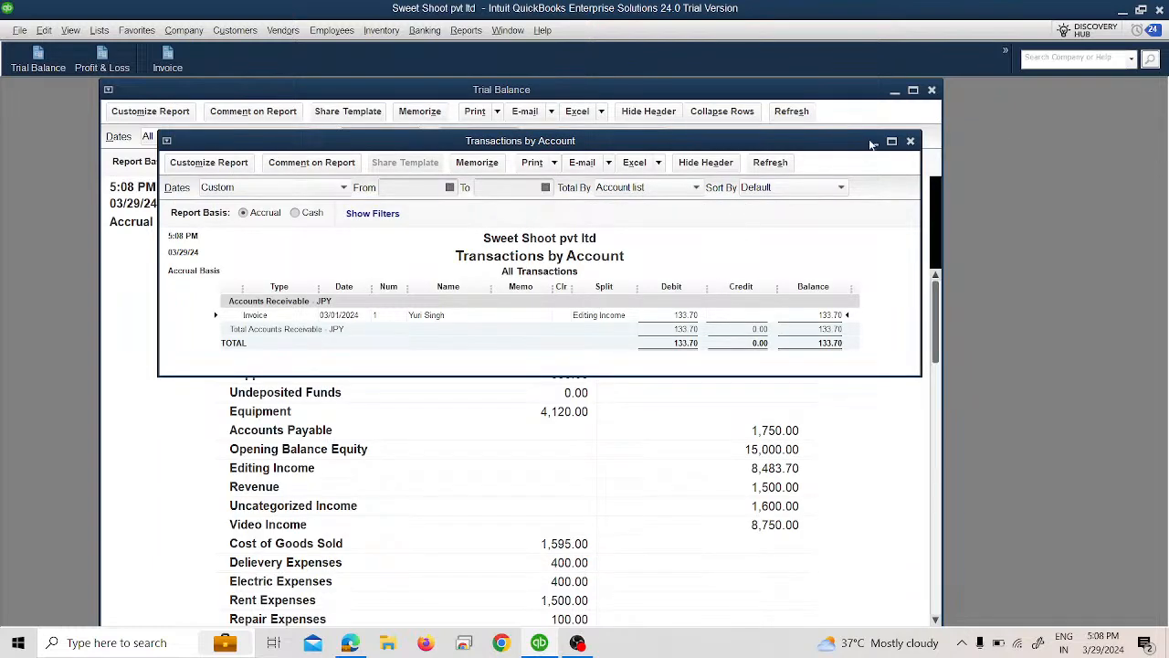
left_click(931, 89)
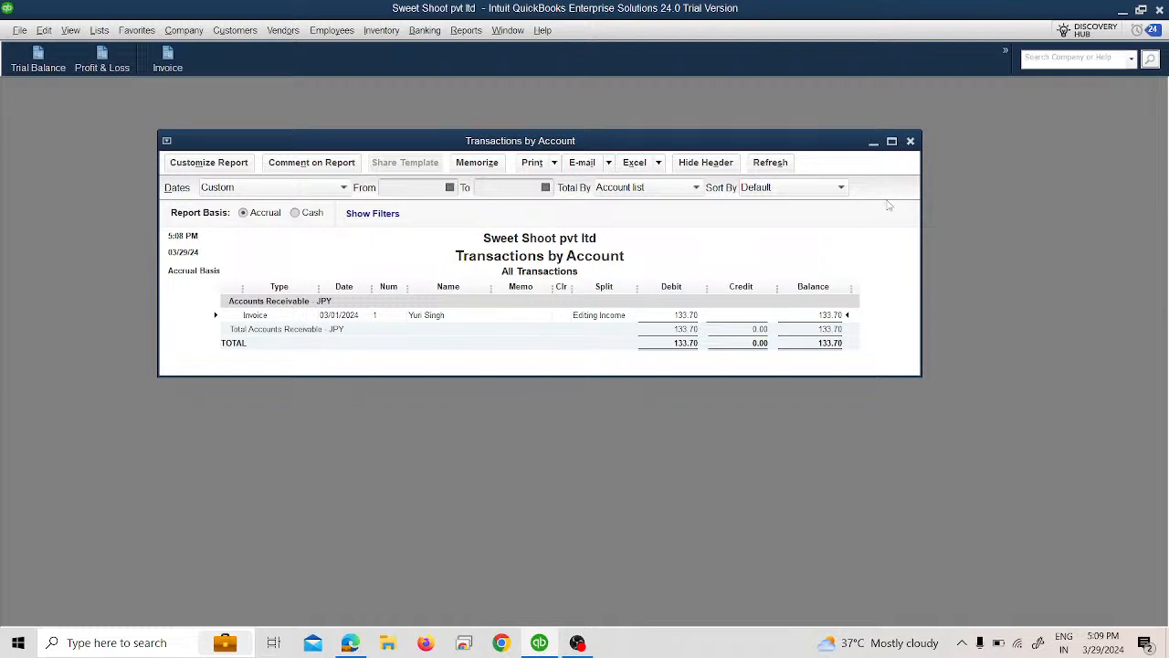
left_click(909, 142)
Step: Start a received payment for the JPY customer and date it 03/05/2024
left_click(239, 31)
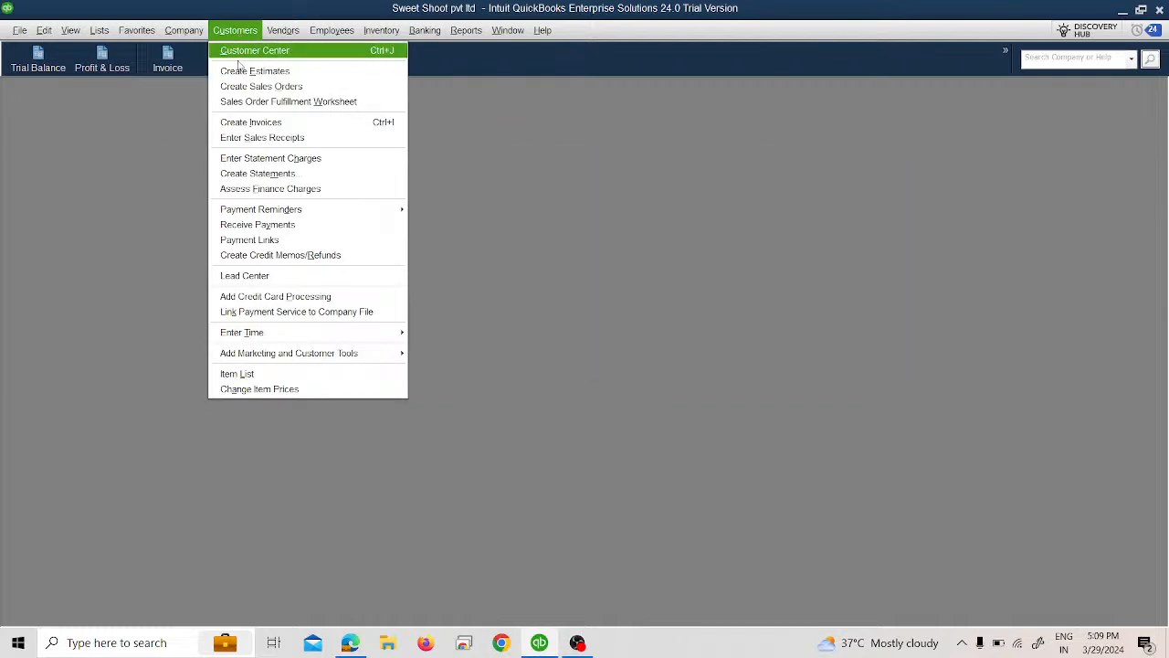
left_click(271, 225)
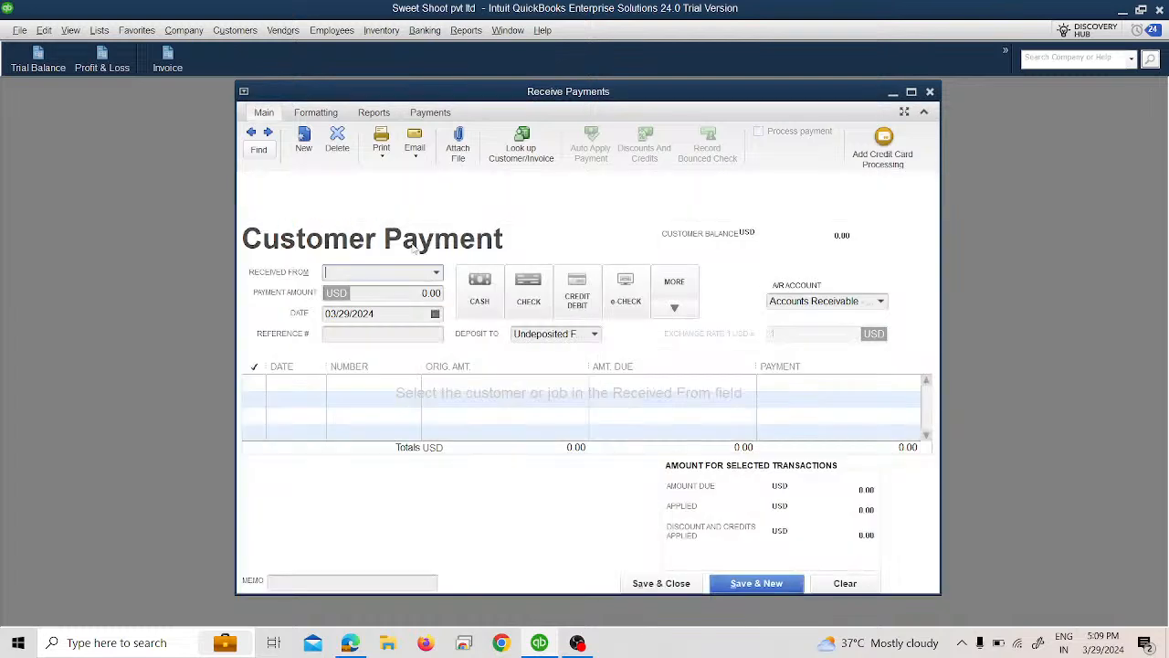
left_click(413, 272)
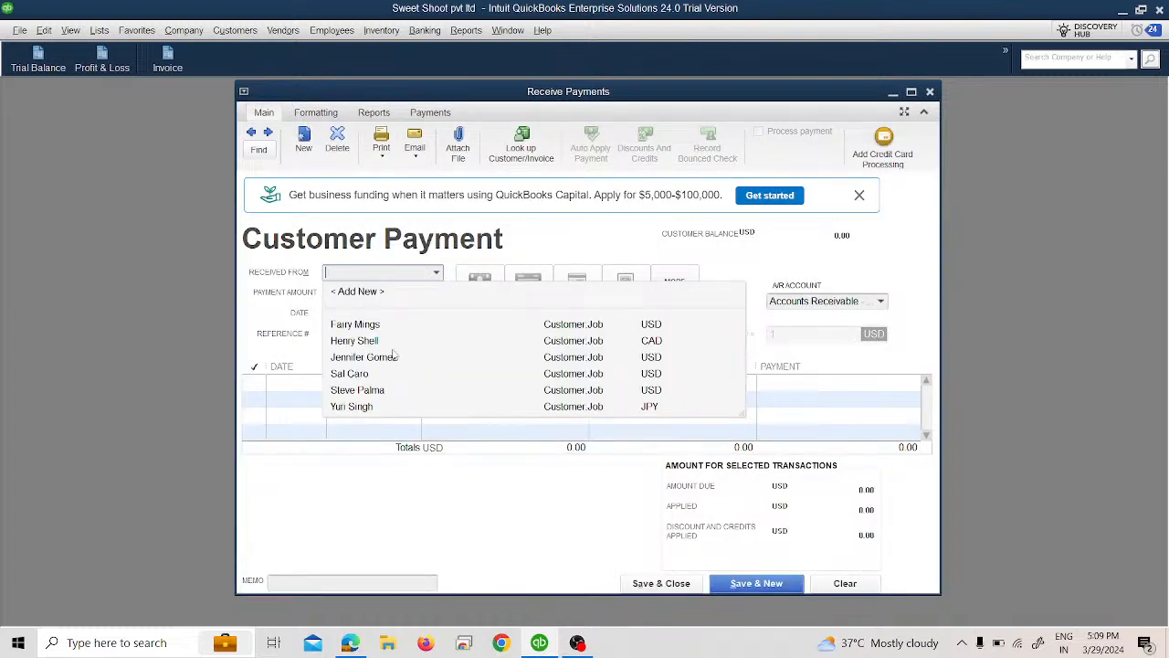
left_click(368, 408)
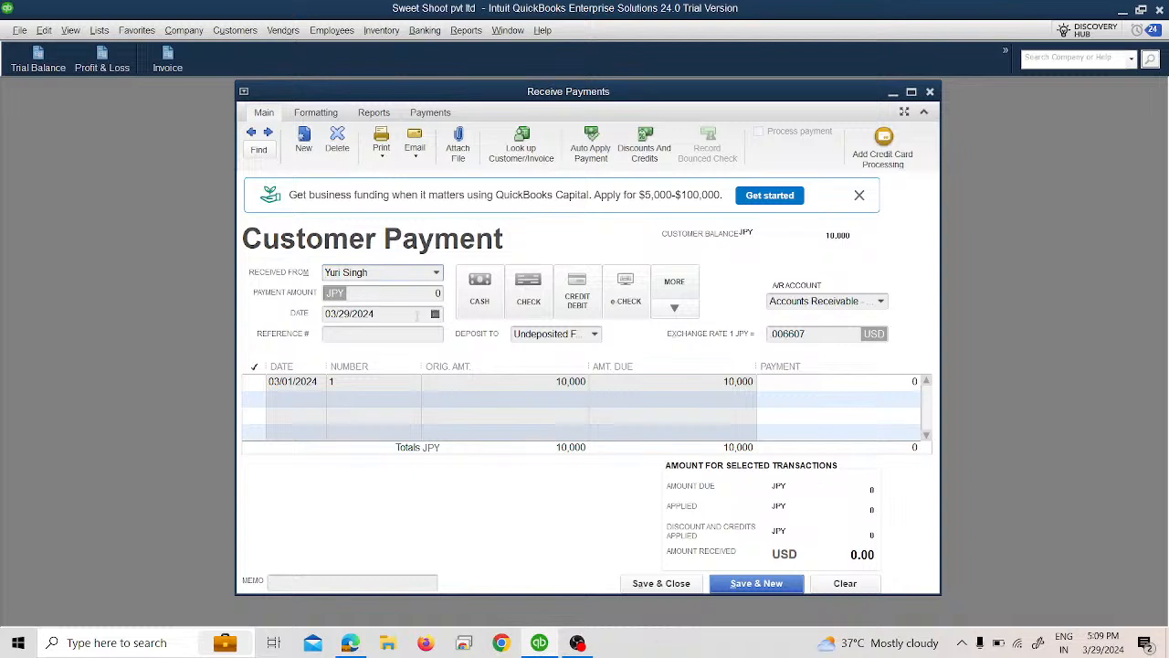
left_click(435, 315)
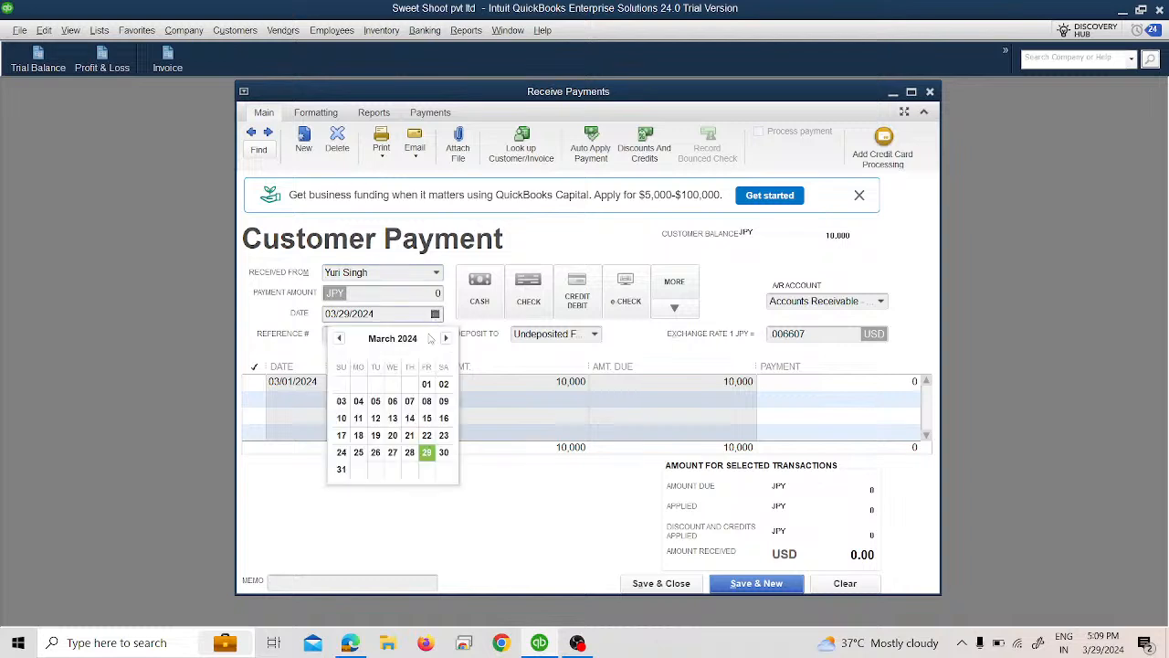
left_click(375, 400)
left_click(581, 319)
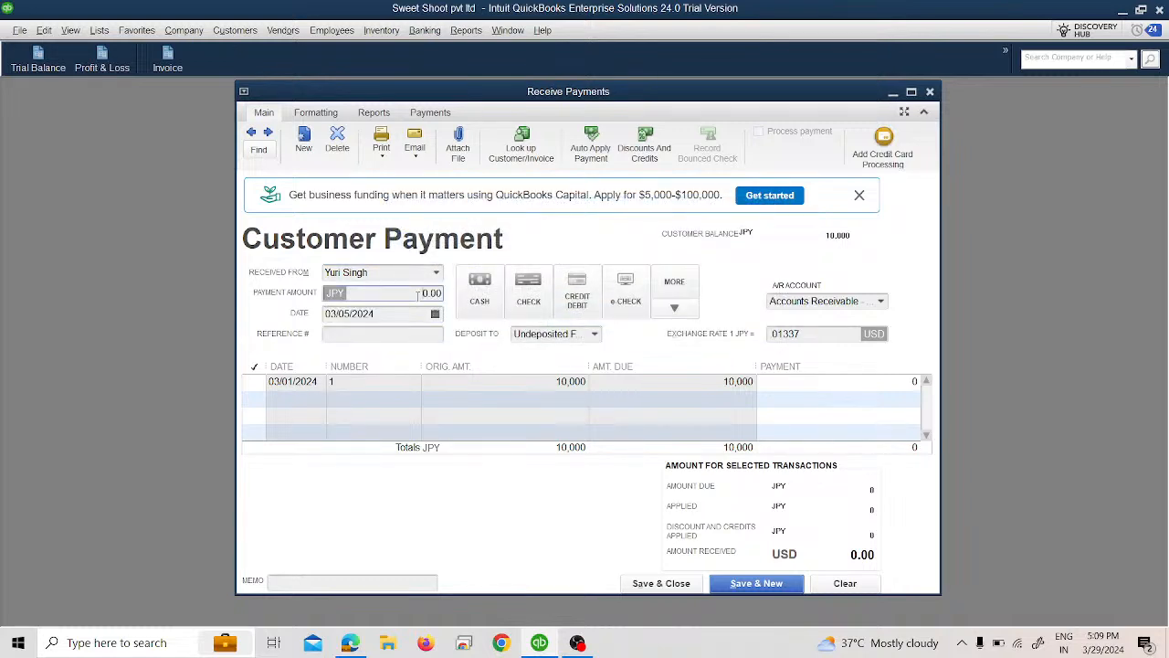
Step: Enter a payment amount of 10,000 JPY and deposit it to Cash in Bank
left_click(418, 293)
type("10,0")
type("000")
left_click(595, 334)
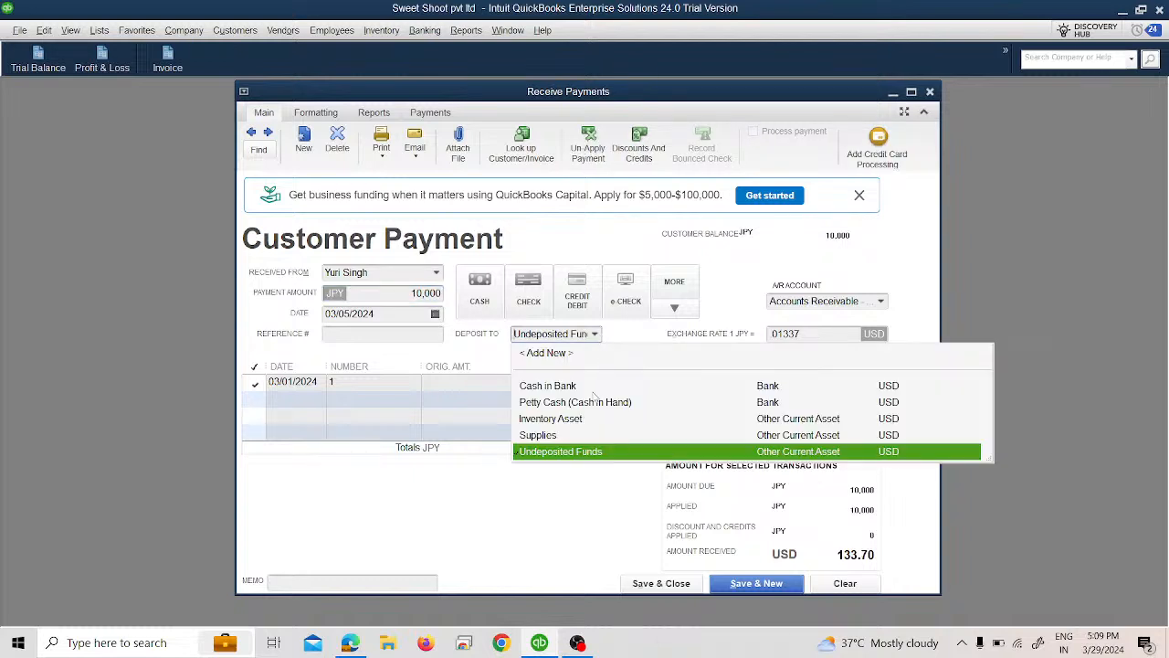
left_click(594, 389)
Step: Set the payment's exchange rate to .014 USD per JPY, and save and close the payment
left_click(819, 335)
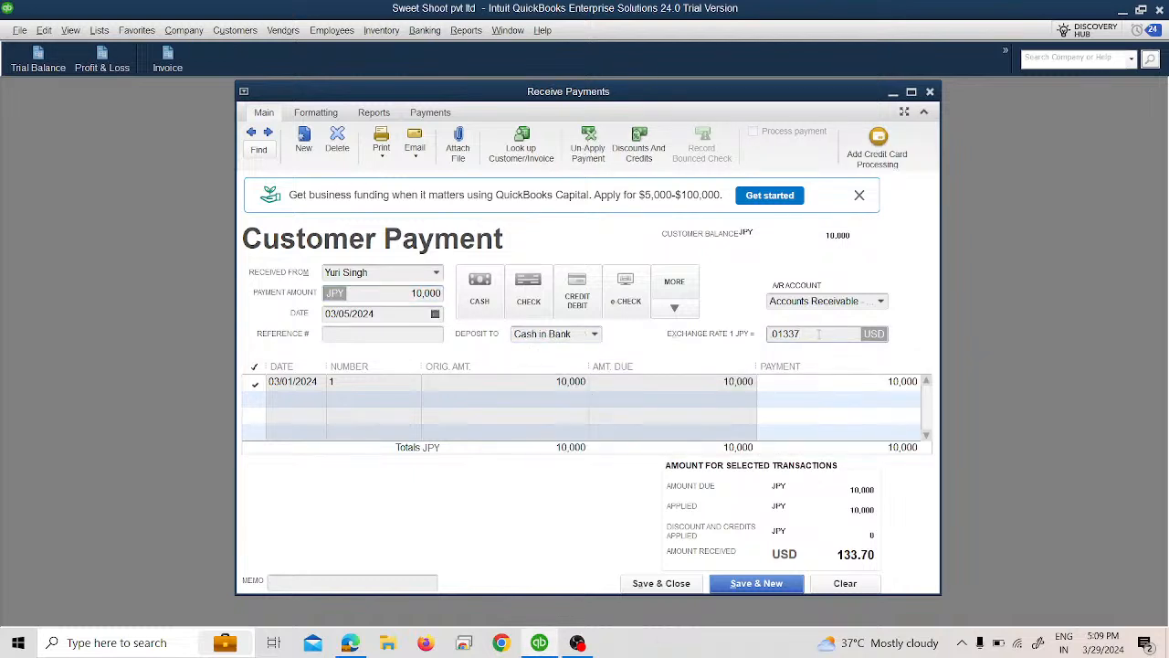
key("BackSpace")
key("BackSpace")
key("BackSpace")
type("4")
key("Tab")
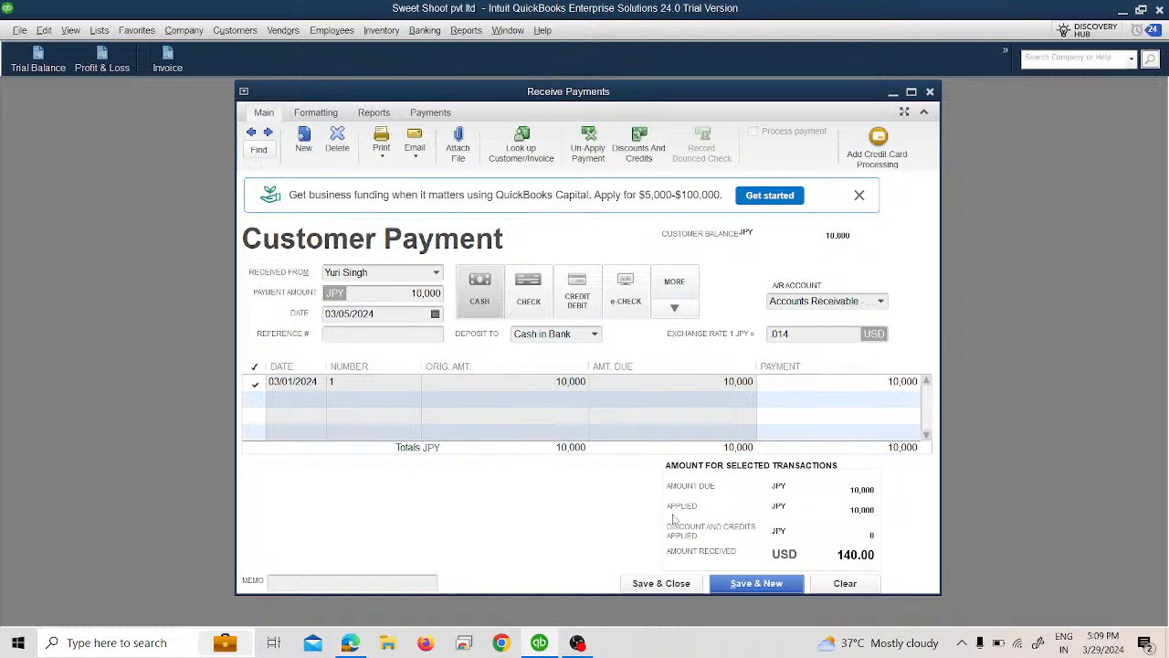
left_click(671, 585)
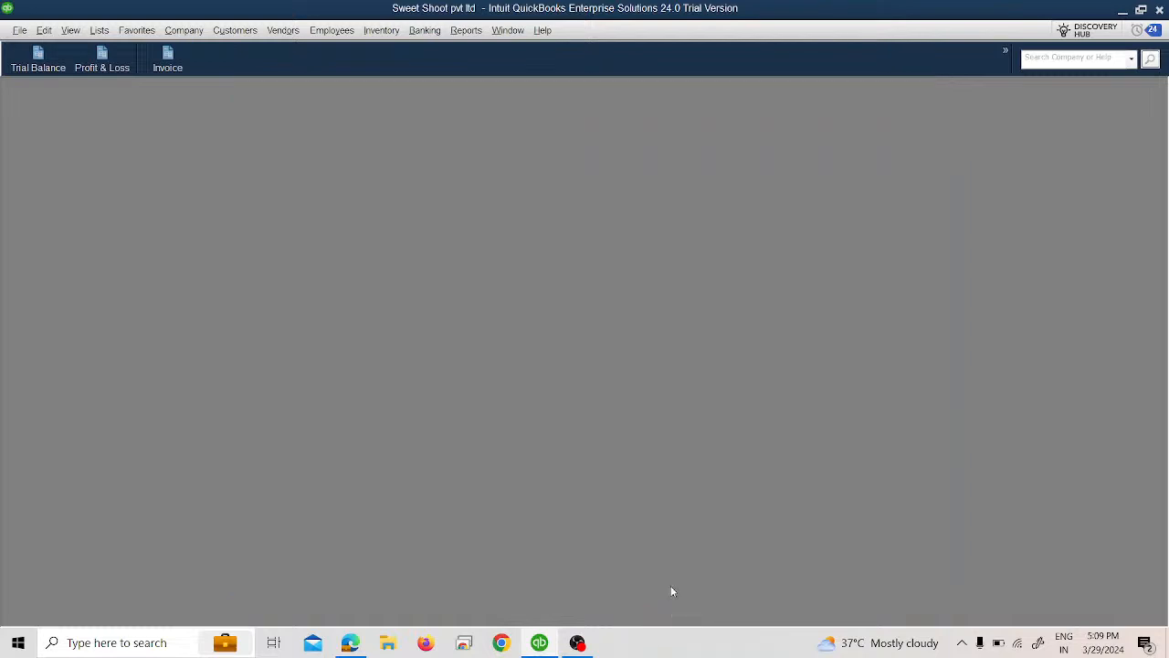
Step: Open the Trial Balance report, widen the account name column, and review the Cash in Bank, Accounts Receivable - JPY and Exchange Gain or Loss balances
left_click(45, 68)
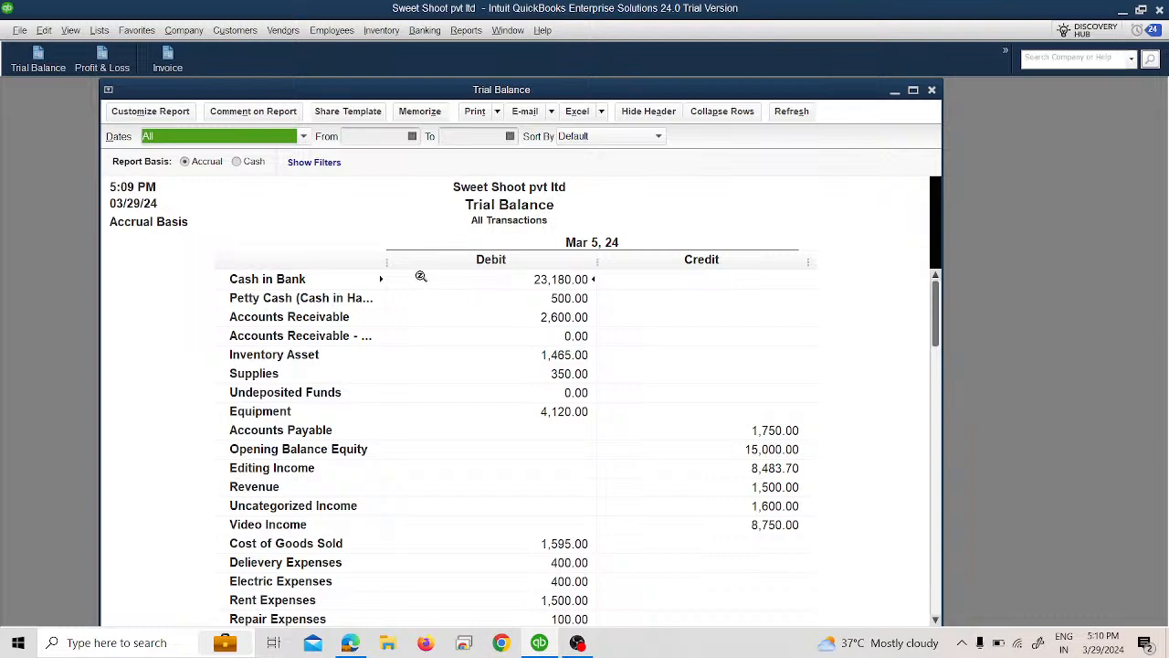
left_click_drag(387, 263, 420, 272)
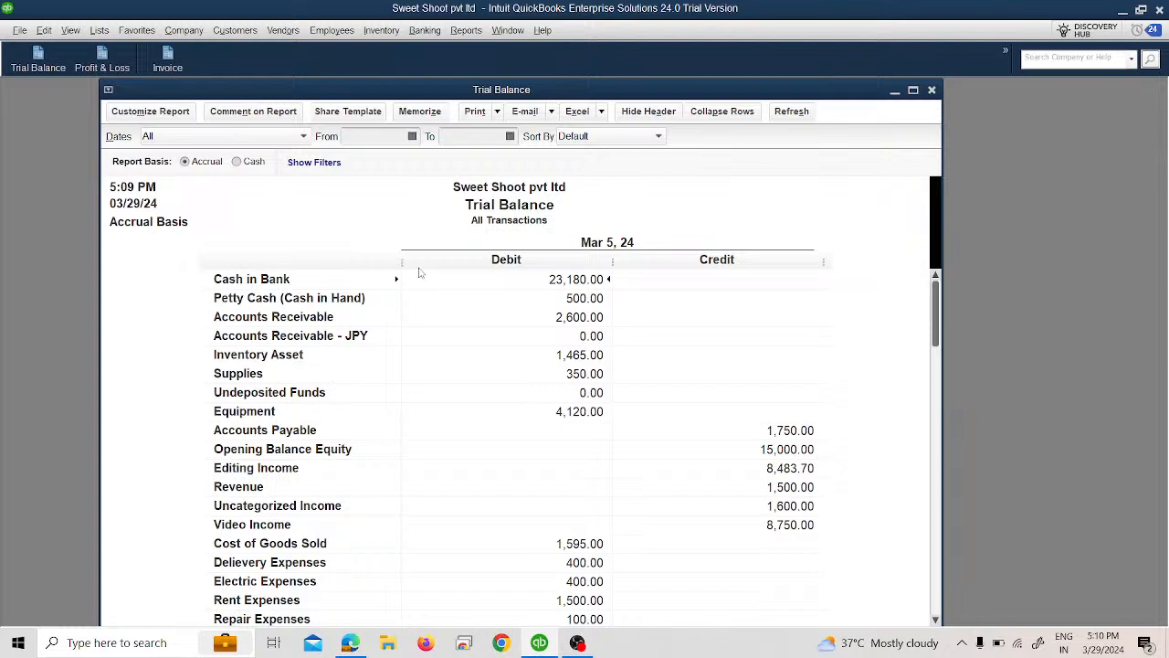
scroll(418, 311, "down", 2)
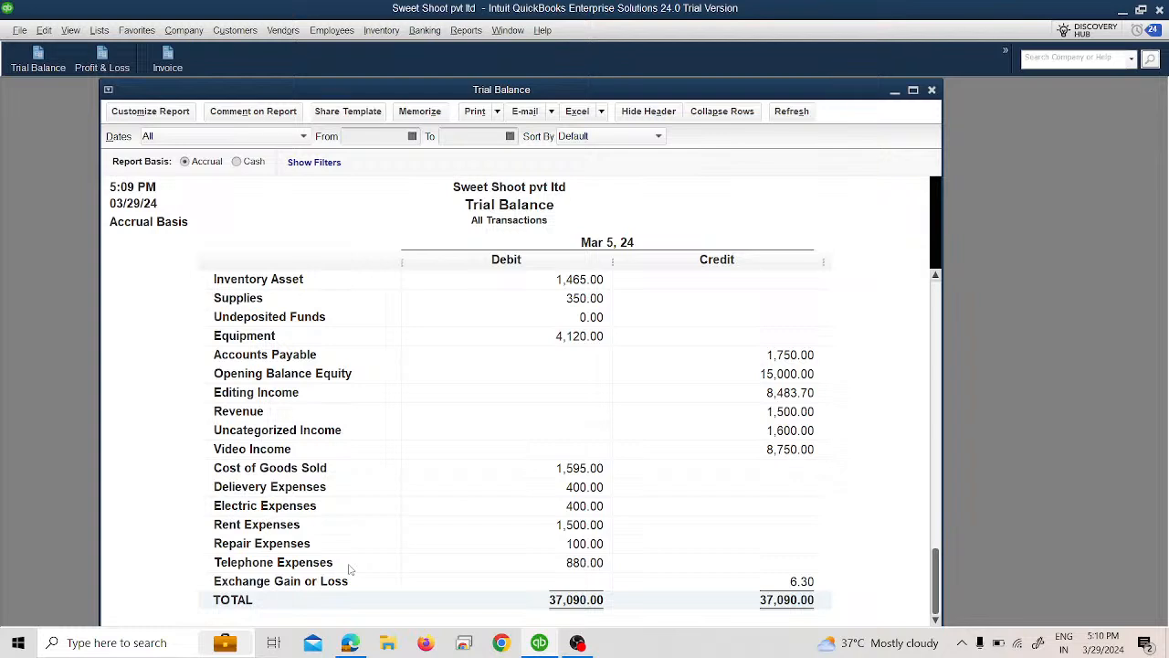
Step: View the Realized Gains & Losses report, look through its available display columns, and close it along with the Trial Balance
left_click(466, 31)
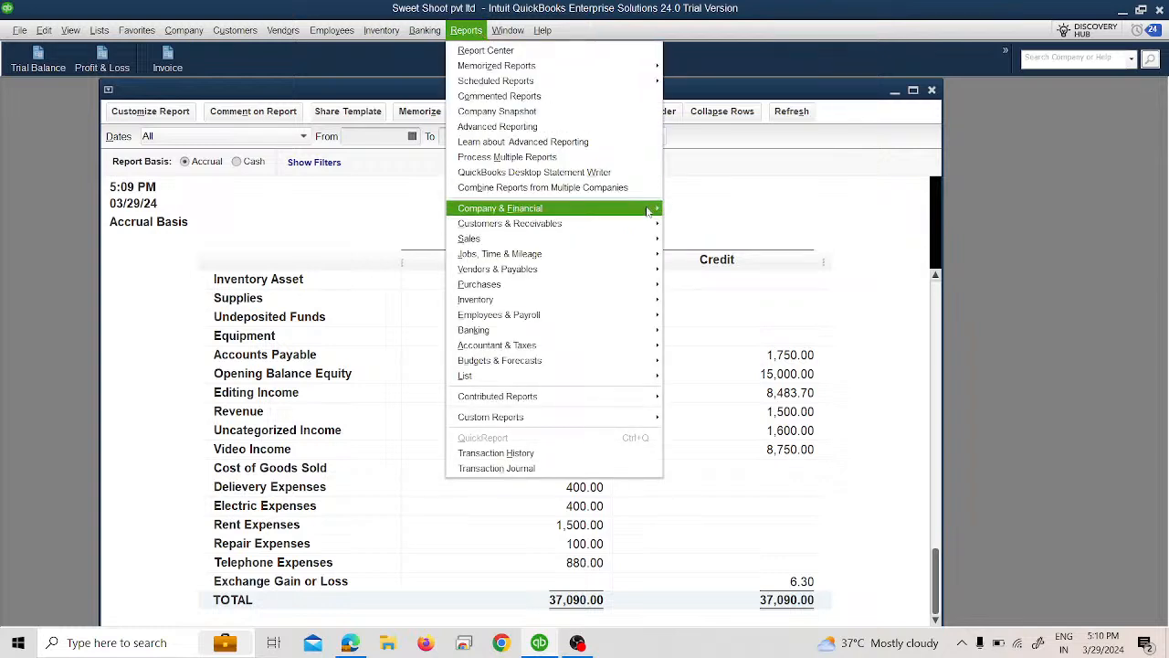
mouse_move(654, 211)
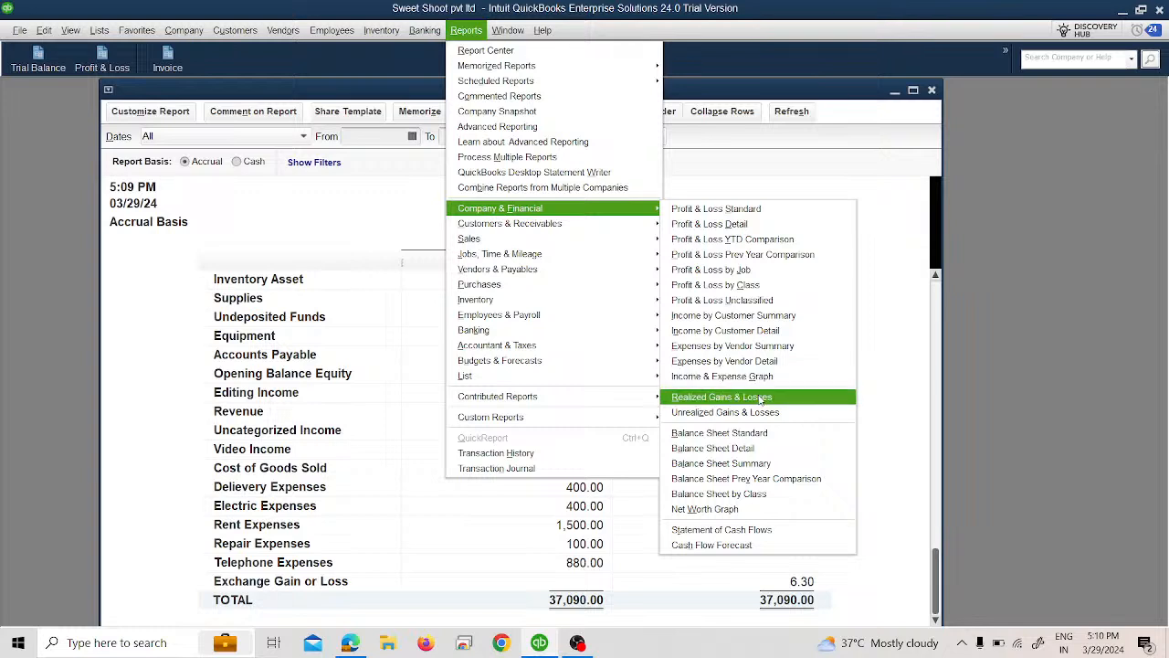
left_click(760, 399)
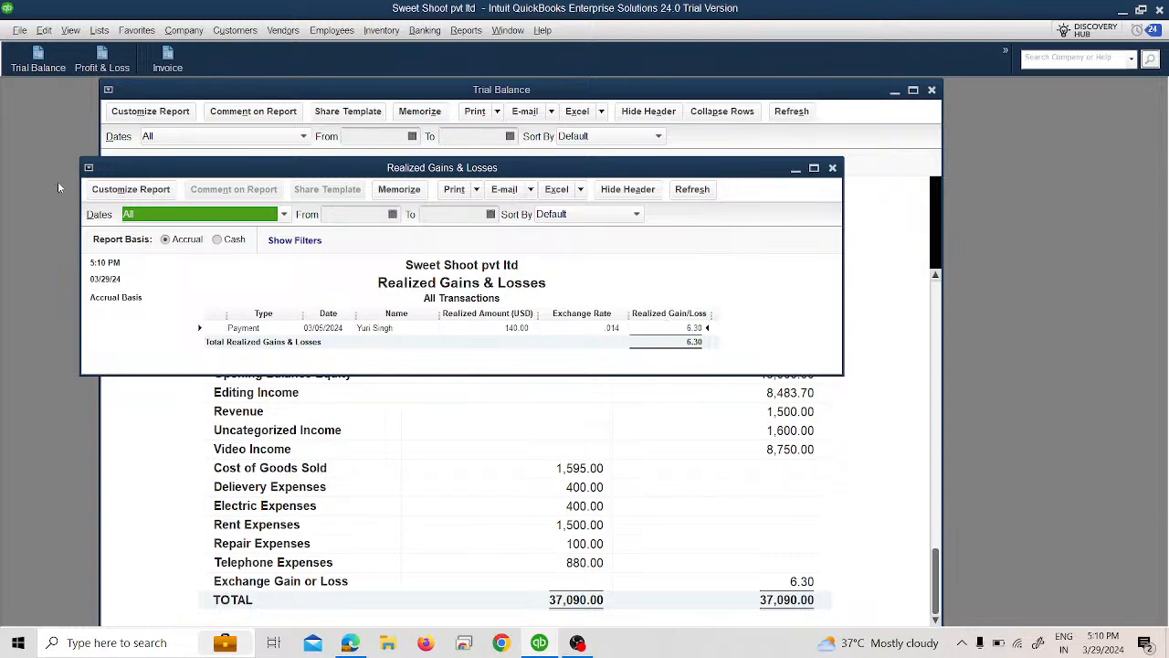
left_click(130, 189)
scroll(236, 376, "down", 2)
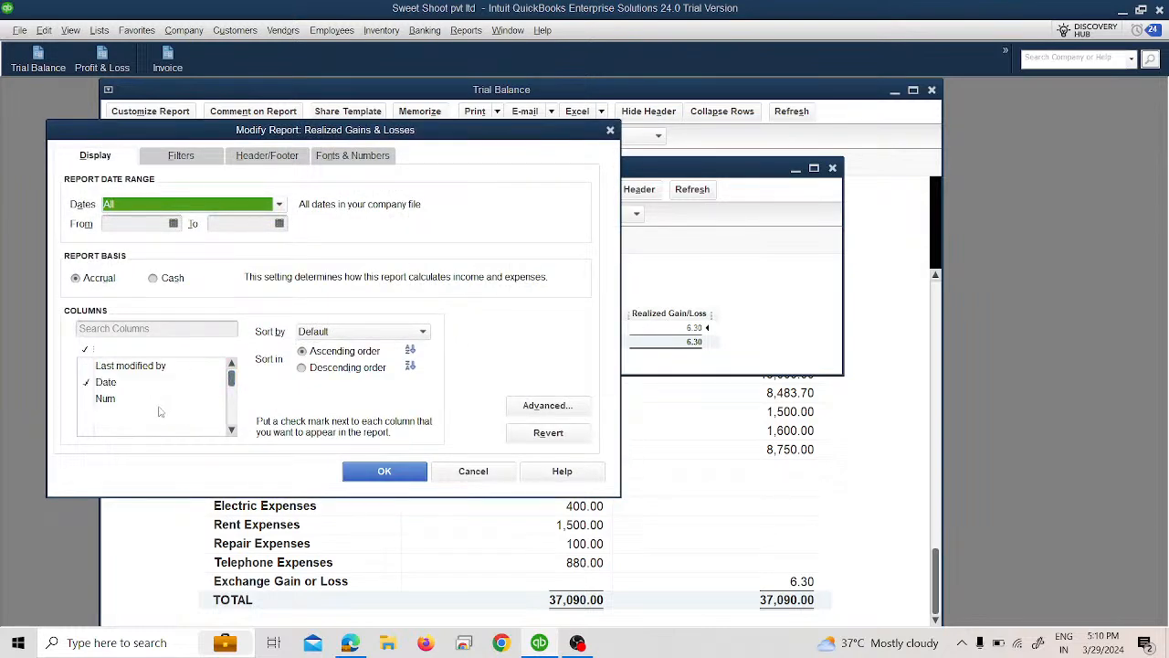
left_click(403, 477)
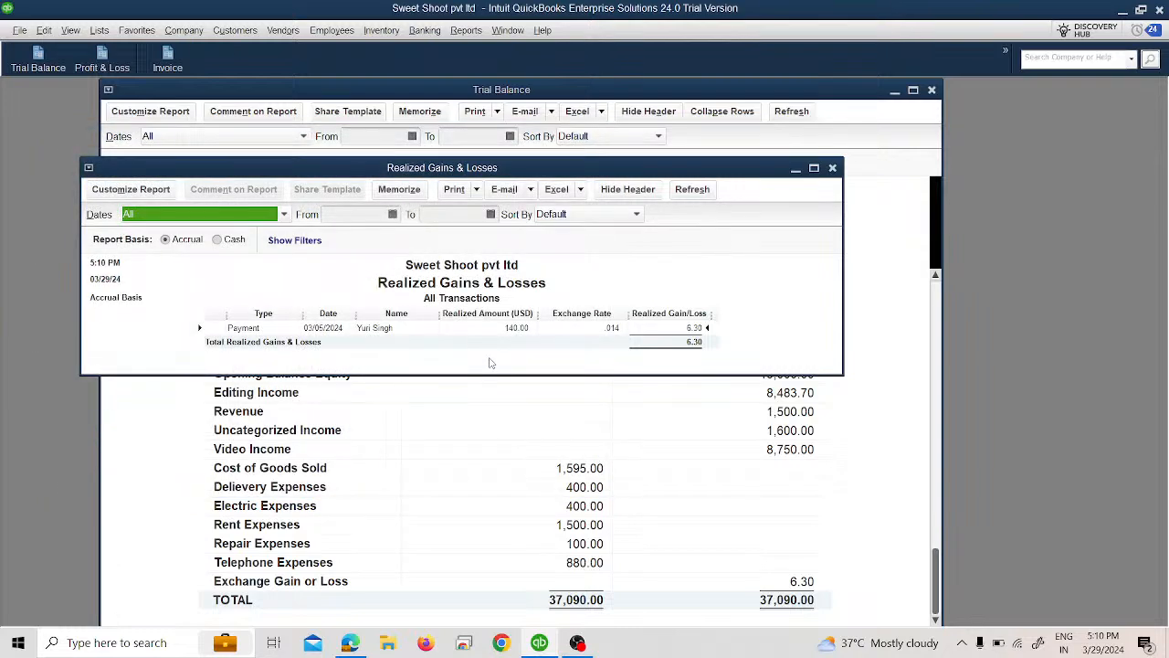
left_click(833, 169)
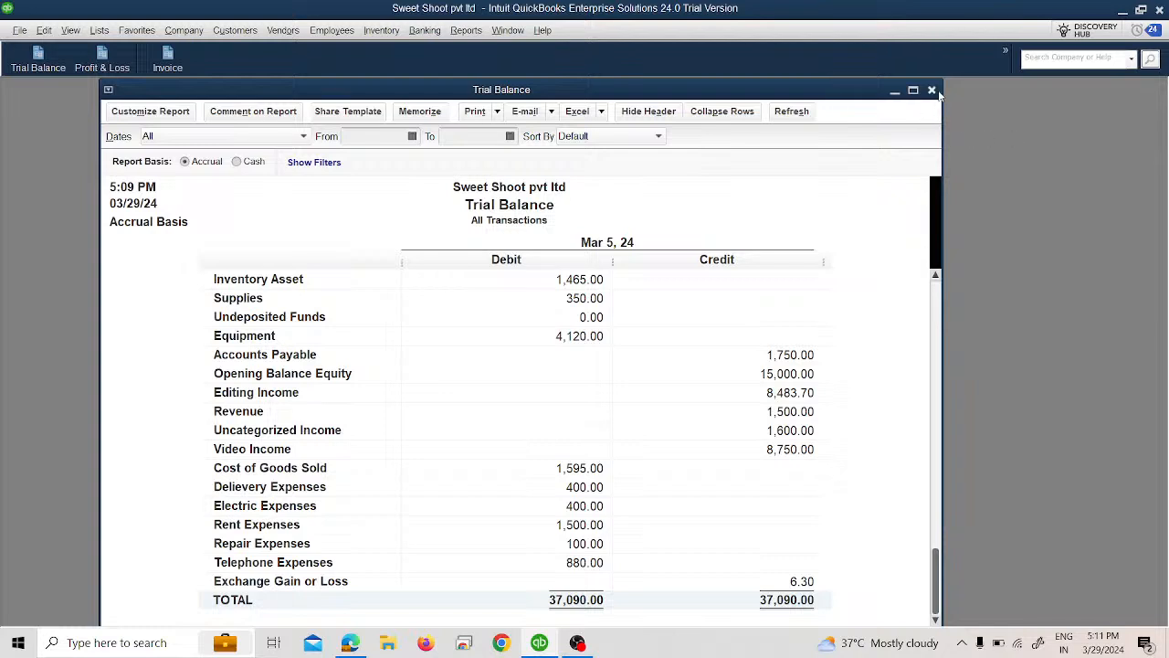
left_click(932, 90)
left_click(465, 33)
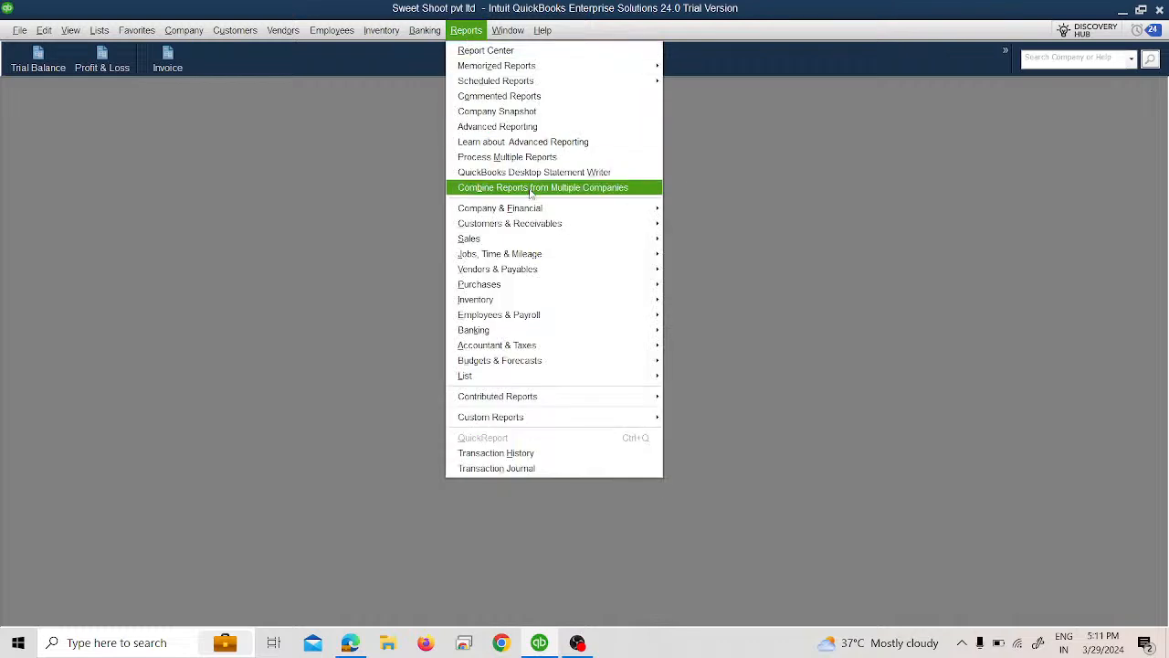
mouse_move(586, 218)
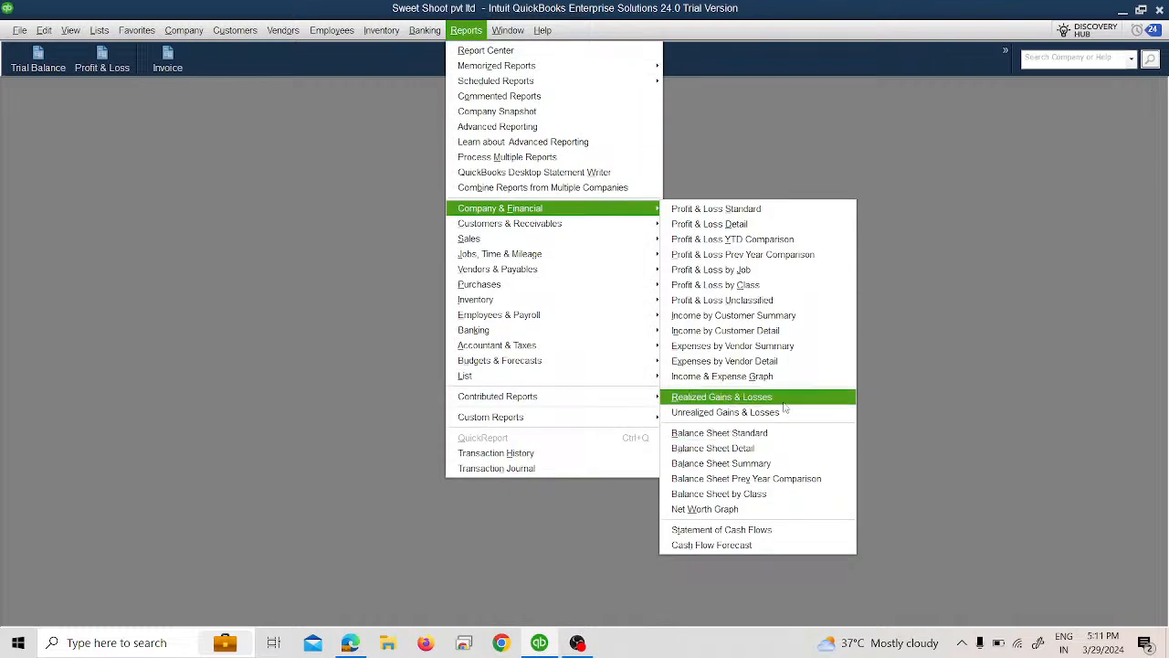
left_click(782, 399)
left_click(831, 169)
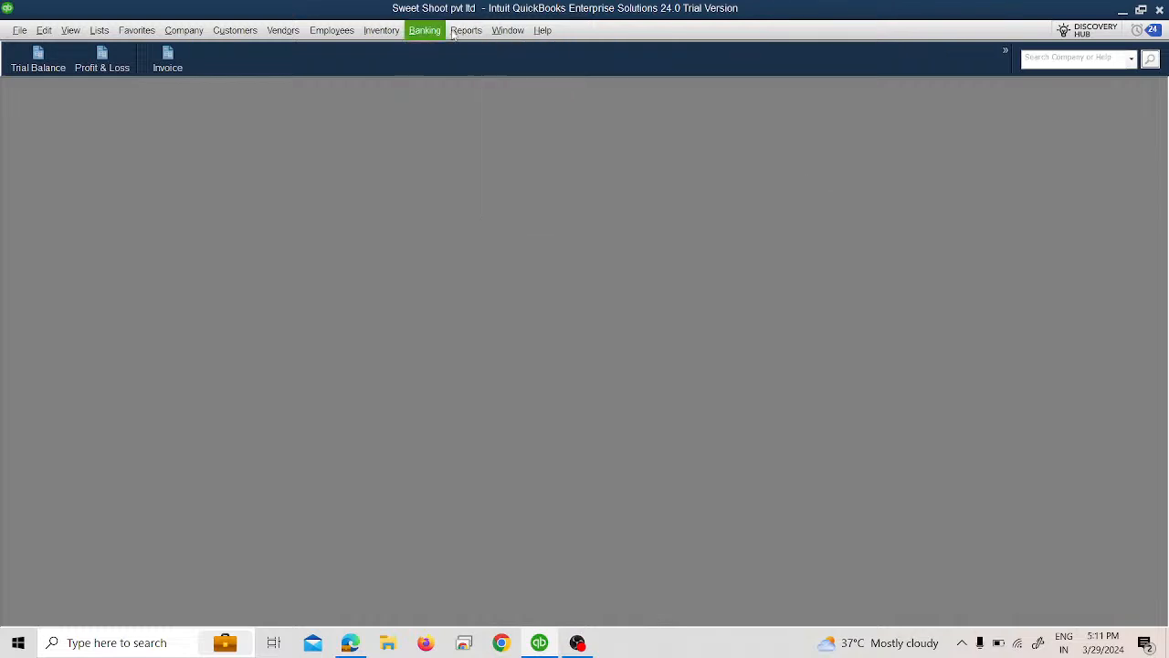
Step: Open the Unrealized Gains & Losses report's exchange rate entry, review the CAD, JPY and AUD rates, and cancel it
left_click(461, 32)
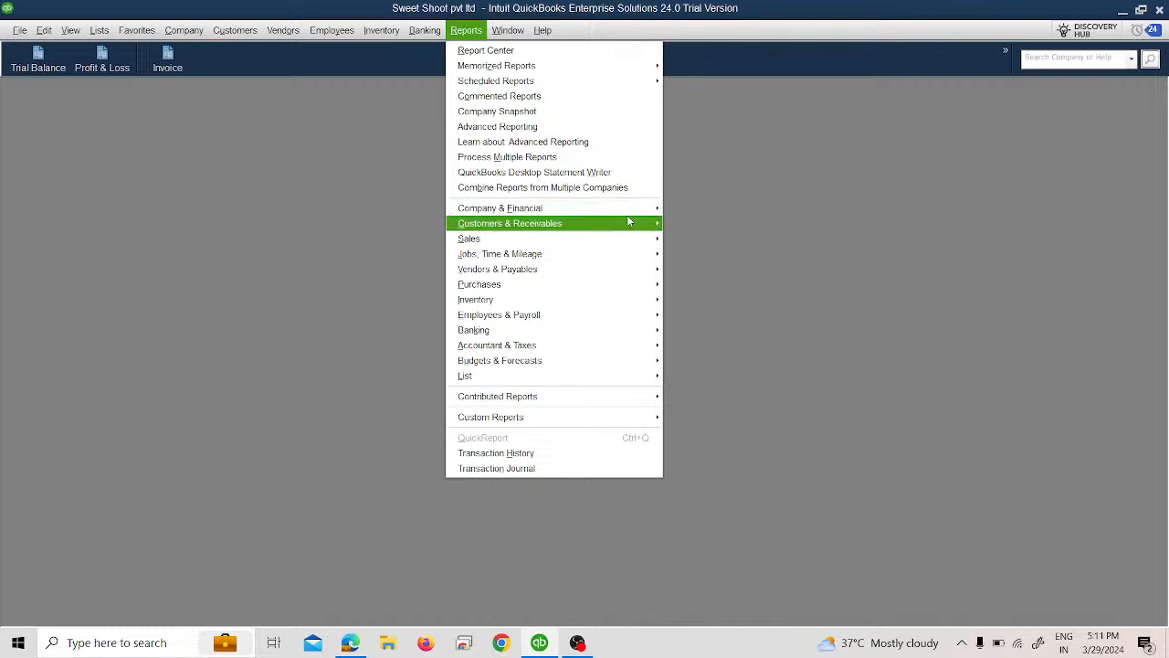
mouse_move(626, 210)
left_click(715, 412)
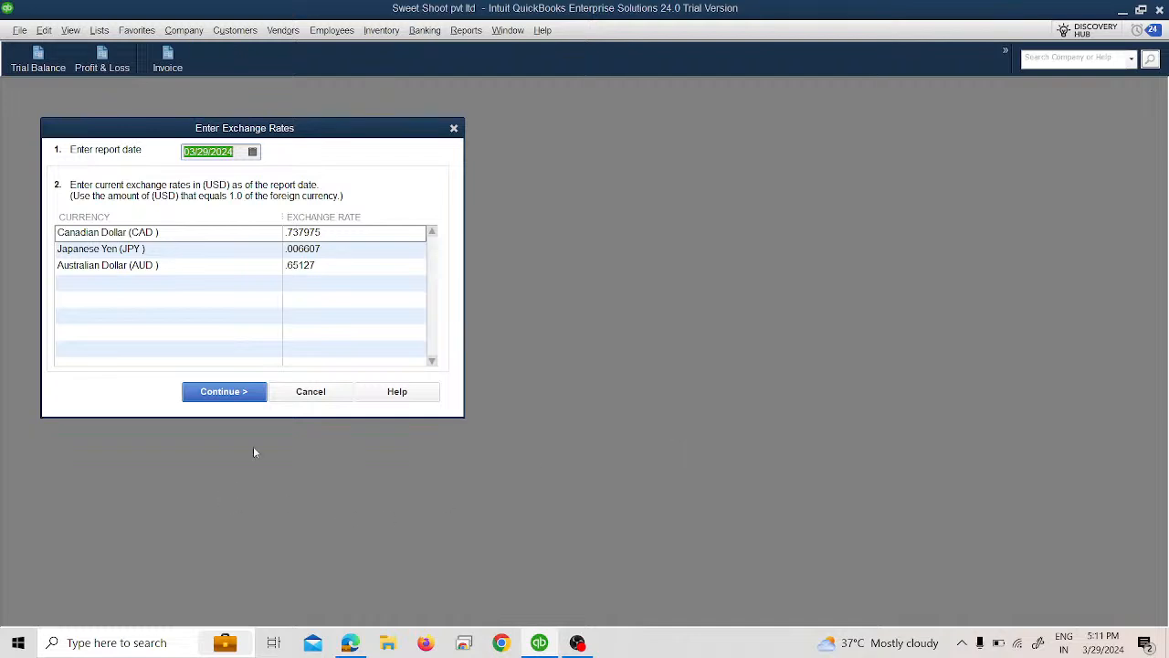
left_click(310, 391)
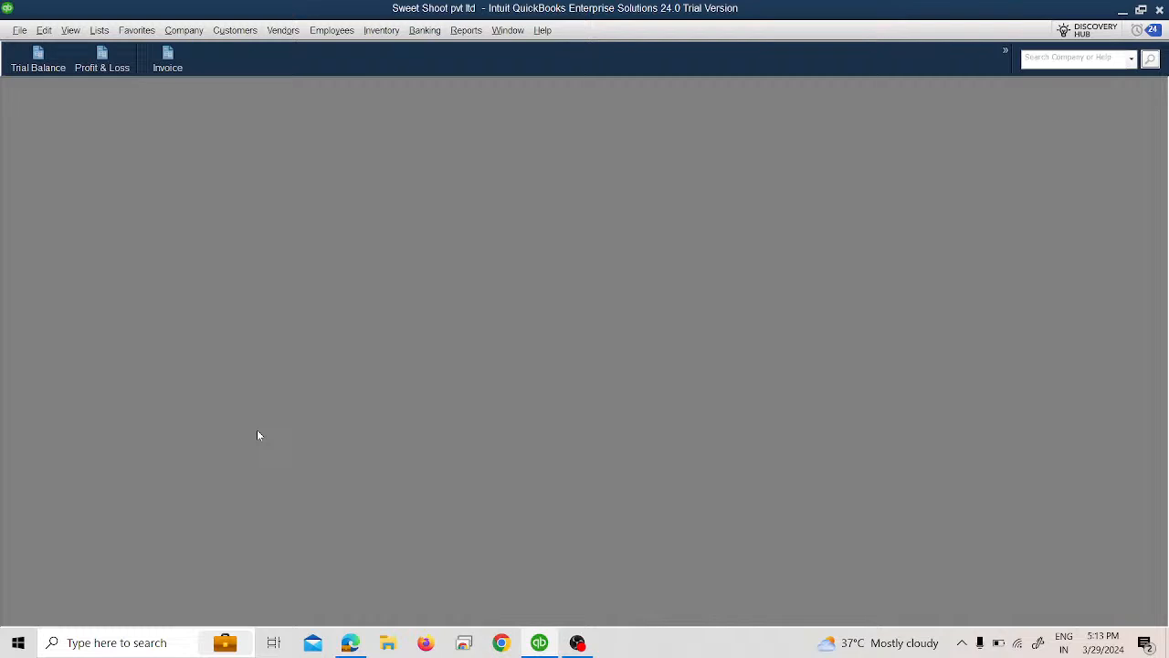
Step: Start a new invoice for the Japanese yen customer and date it 03/10/2024
left_click(168, 59)
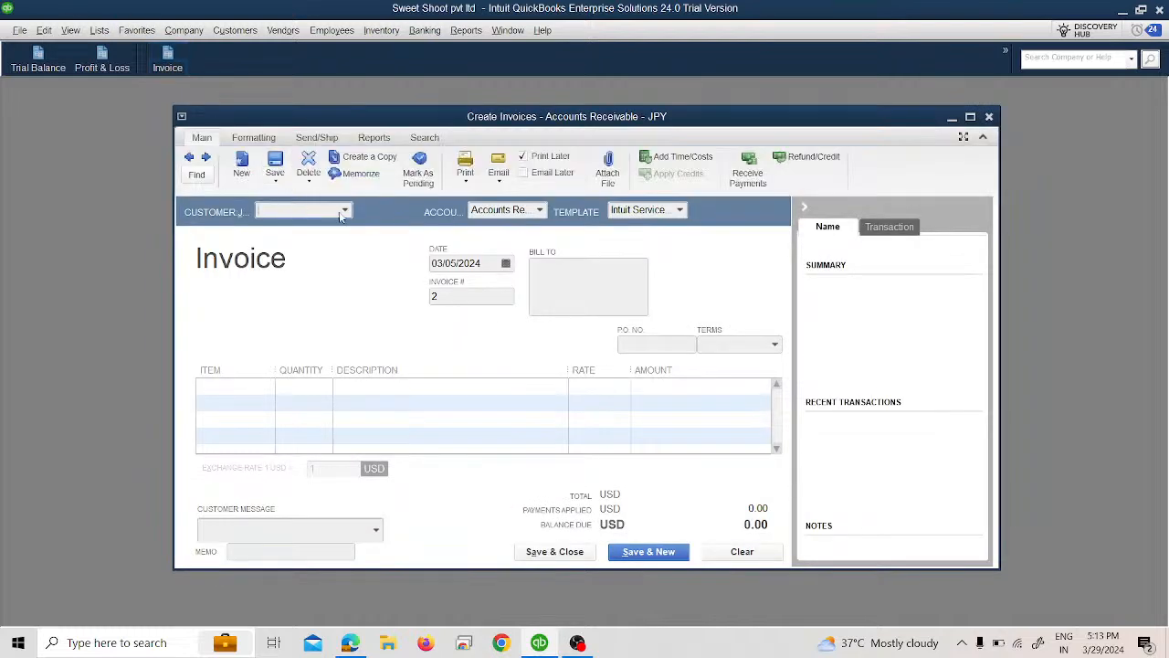
left_click(340, 213)
left_click(324, 349)
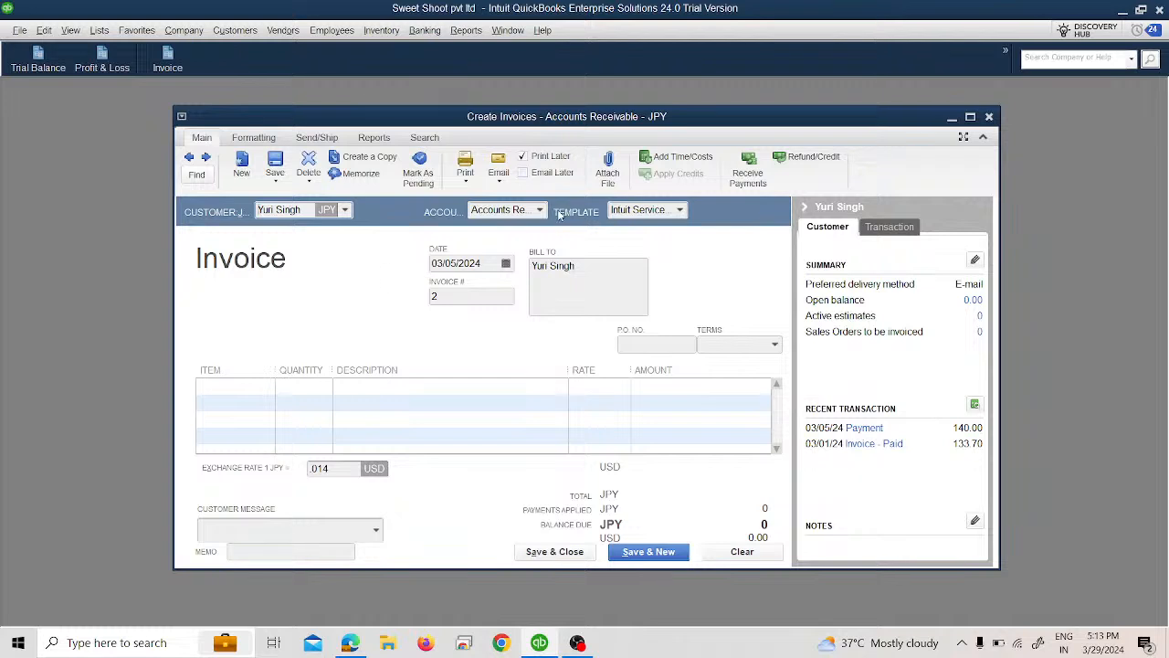
left_click(501, 209)
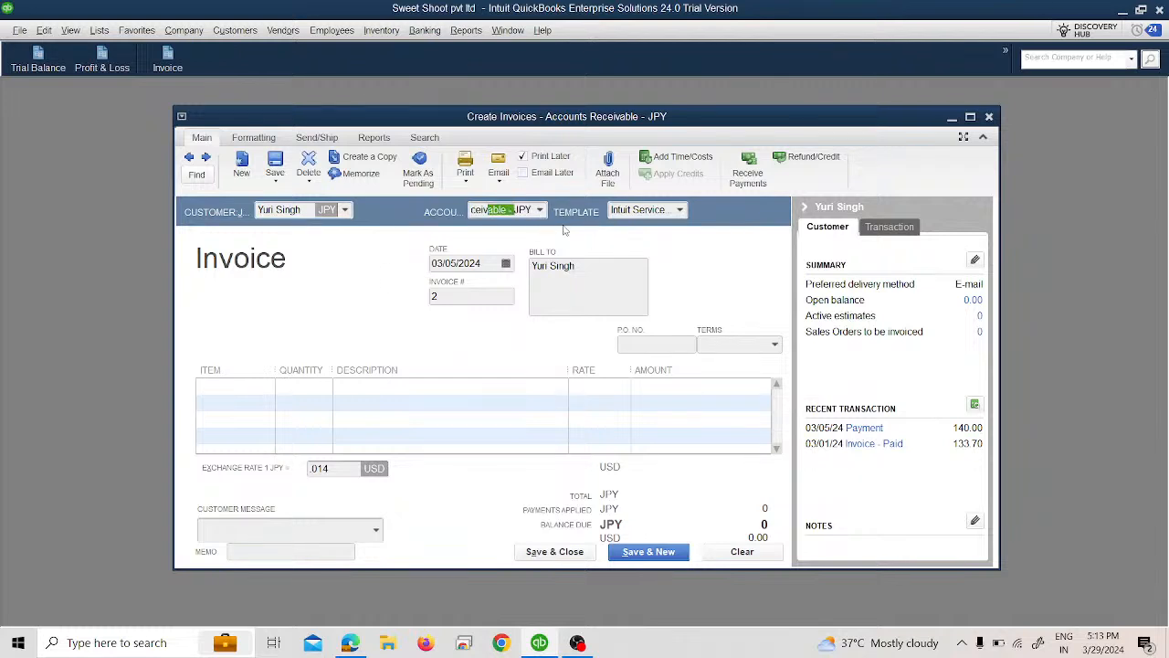
left_click(505, 264)
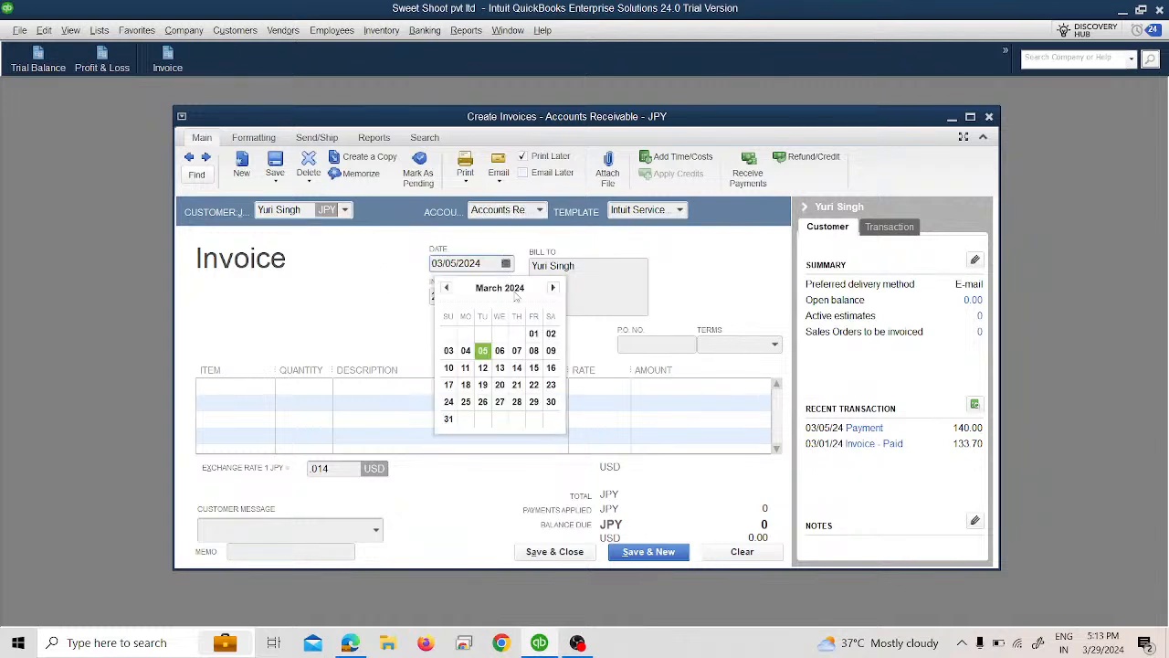
left_click(448, 367)
Step: Add the Edting Service income item to the invoice with an amount of 10,000 JPY
left_click(233, 387)
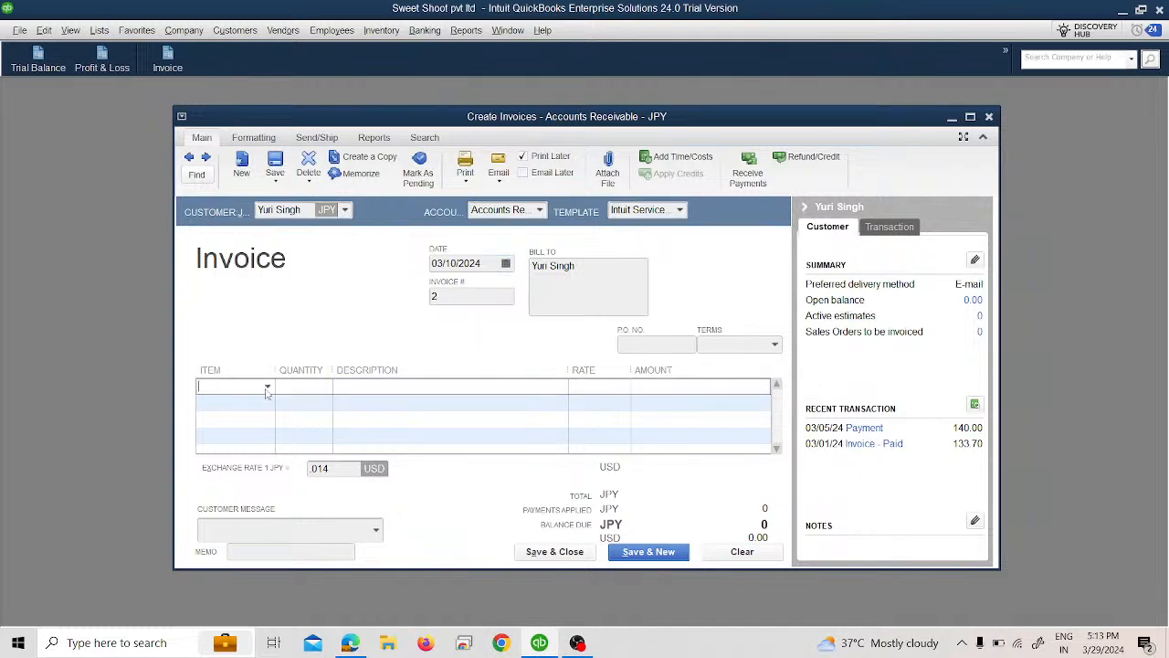
left_click(267, 387)
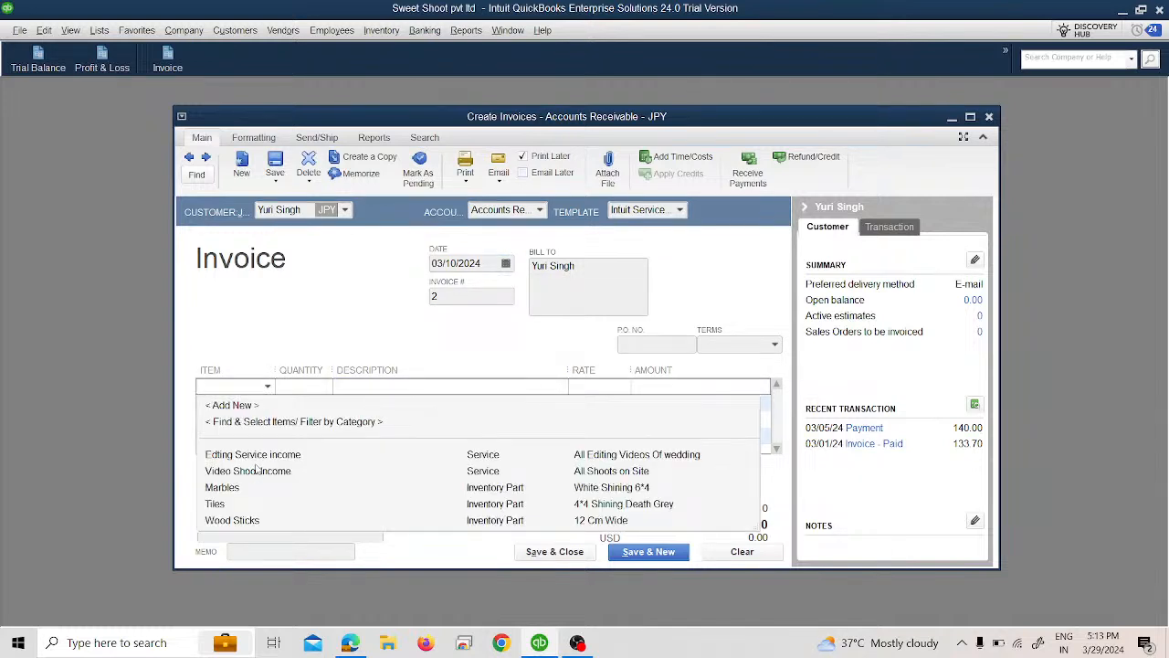
left_click(256, 455)
left_click(577, 385)
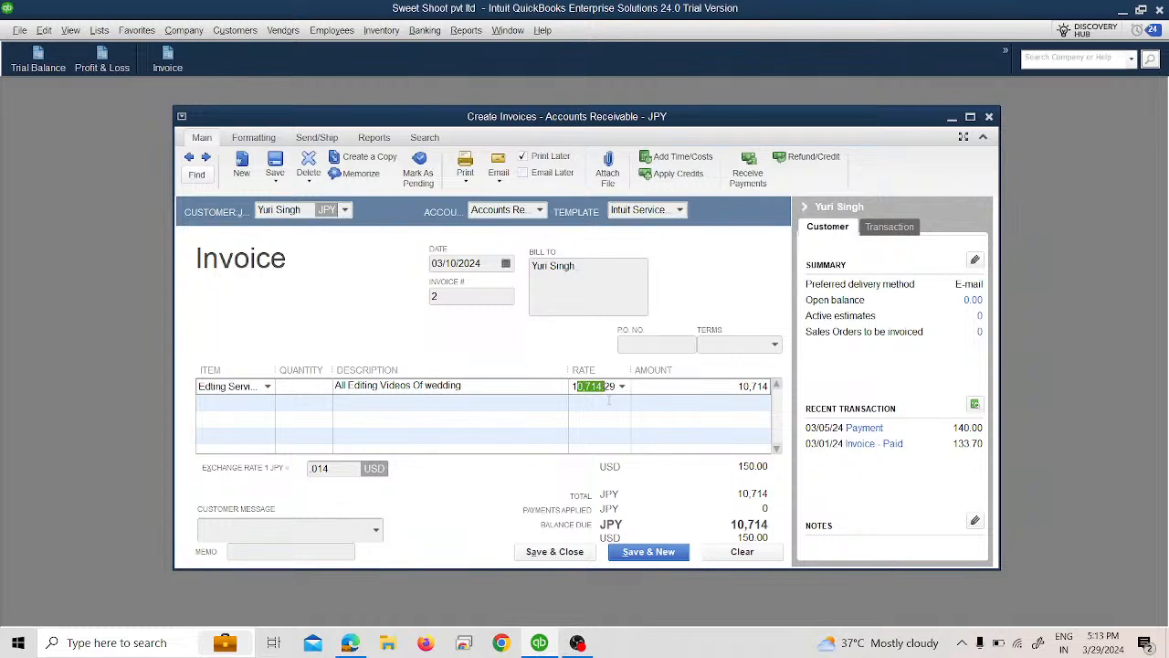
key("BackSpace")
key("BackSpace")
key("BackSpace")
key("BackSpace")
key("BackSpace")
key("BackSpace")
key("BackSpace")
key("BackSpace")
left_click(768, 388)
type("1")
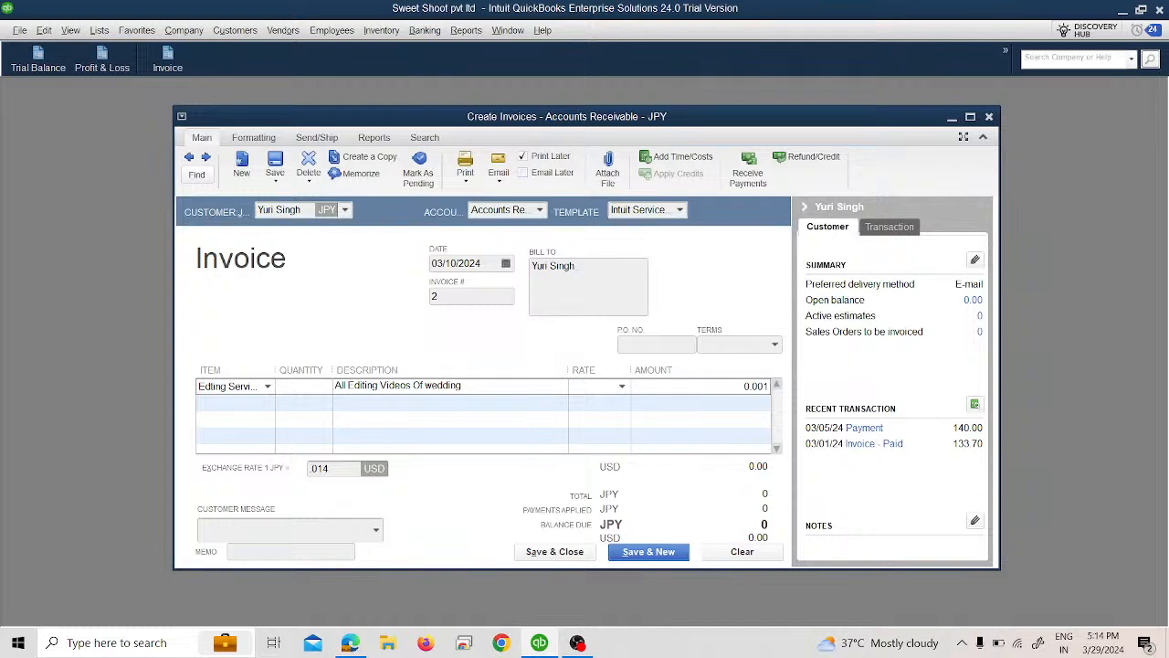
key("BackSpace")
key("BackSpace")
key("BackSpace")
key("BackSpace")
key("BackSpace")
type("10000")
key("Tab")
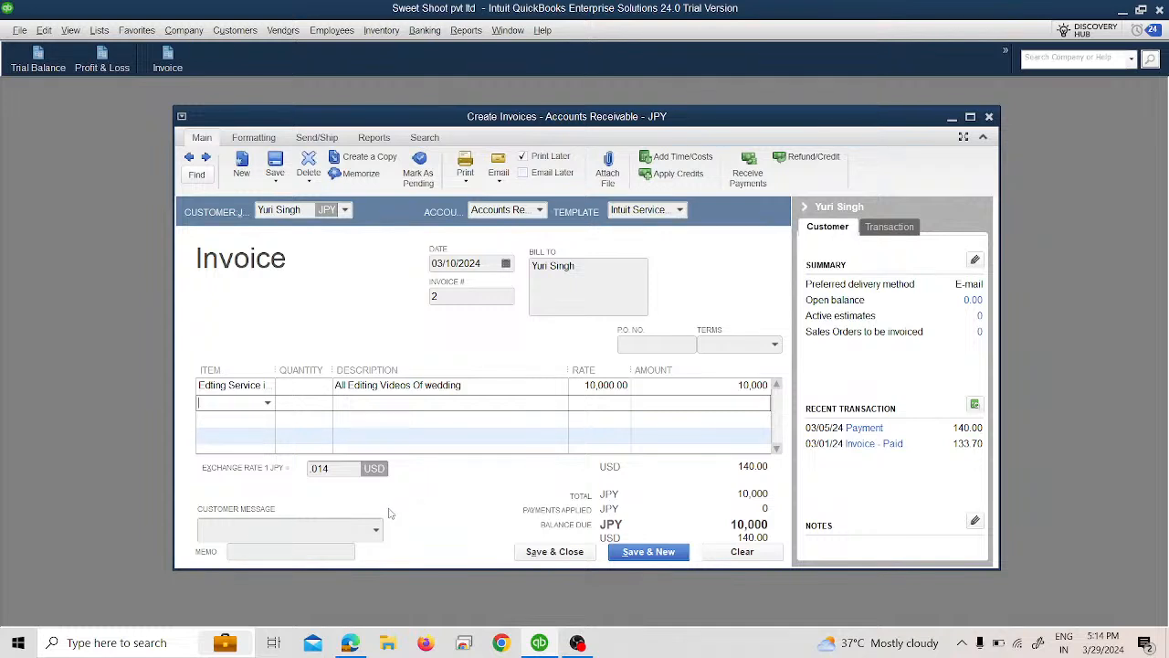
Step: Set the invoice's exchange rate to .013 USD per JPY, and save and close the invoice
left_click(340, 468)
type("013")
key("Tab")
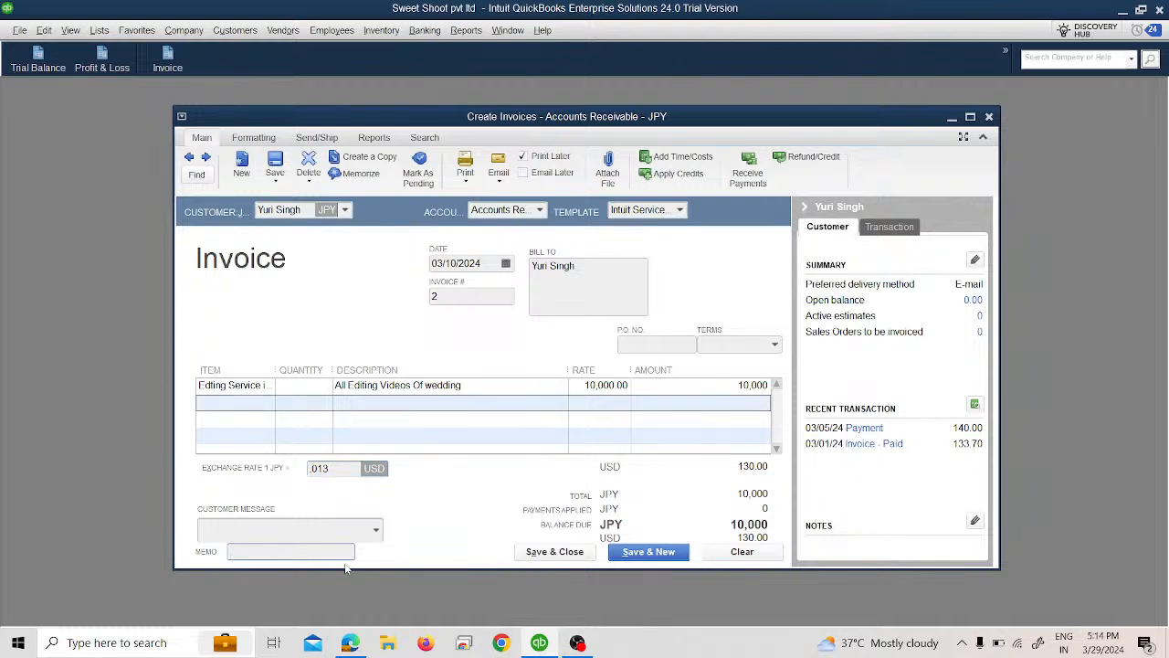
left_click(556, 551)
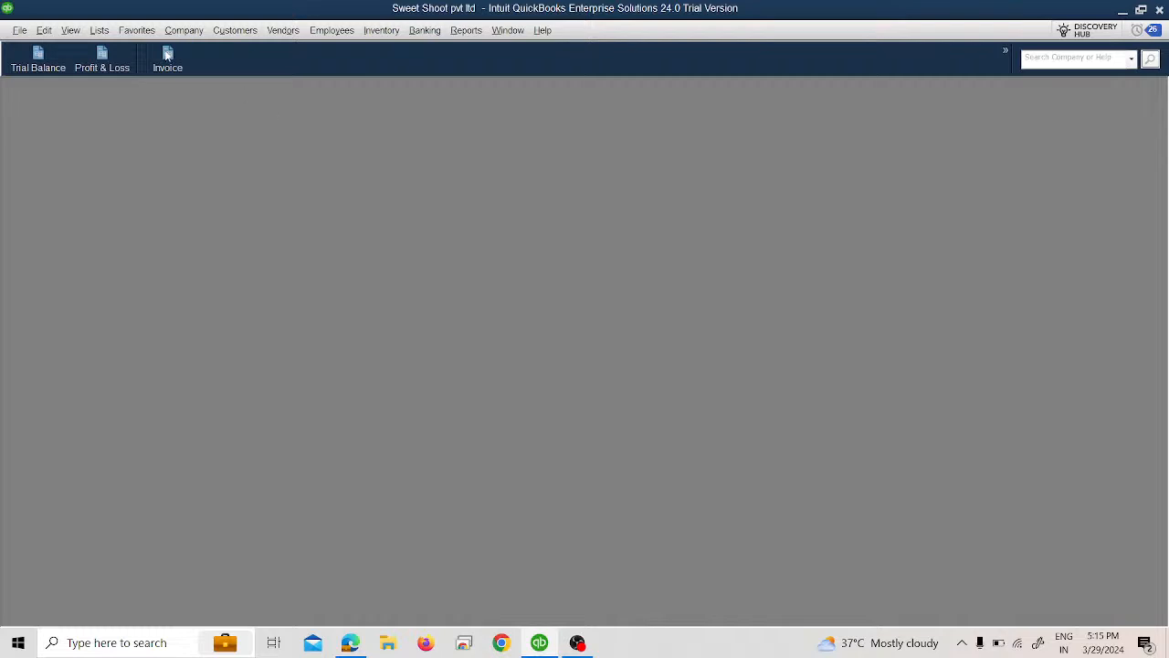
Step: Start a received customer payment dated 03/15/2024 from the Japanese yen customer
left_click(228, 32)
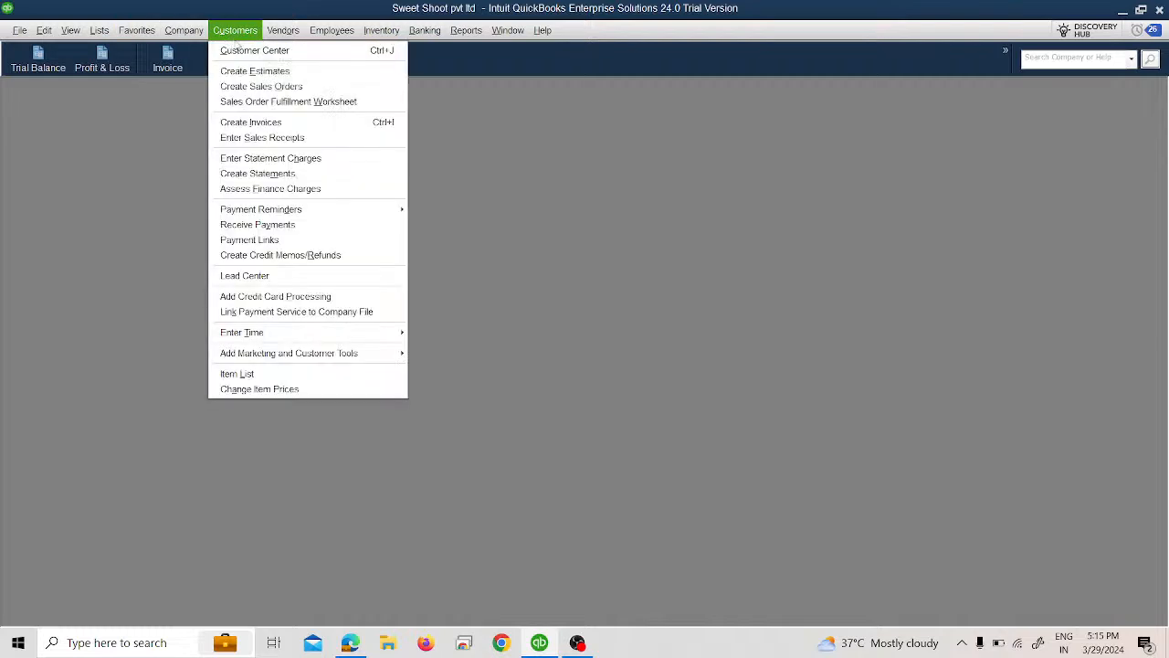
left_click(313, 225)
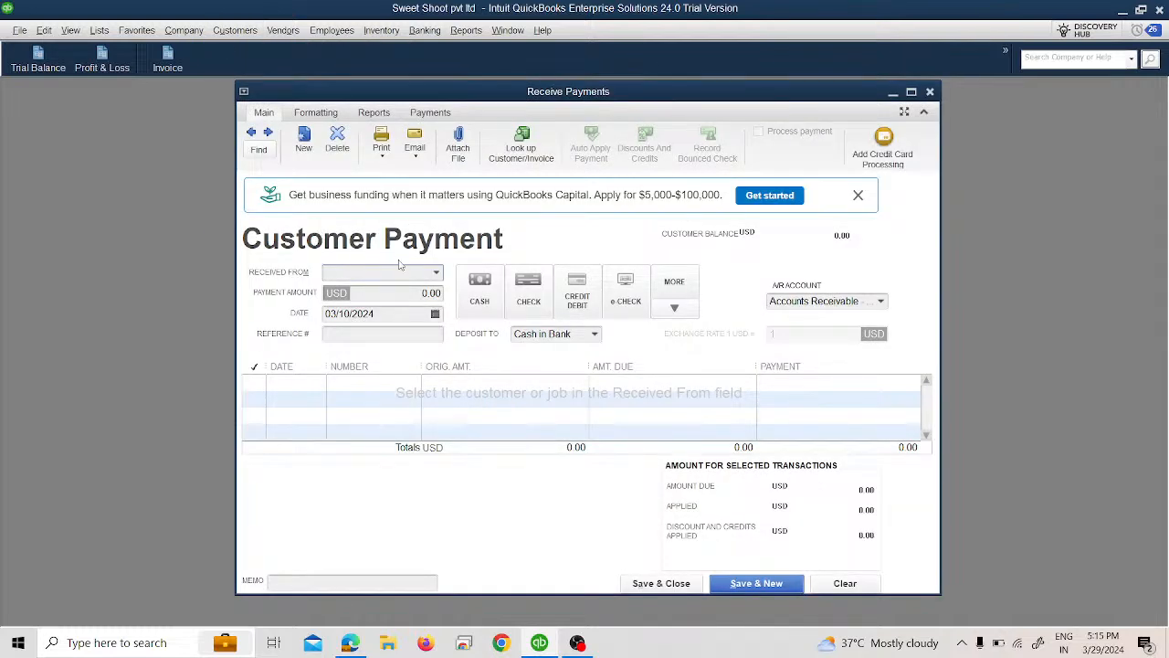
left_click(435, 314)
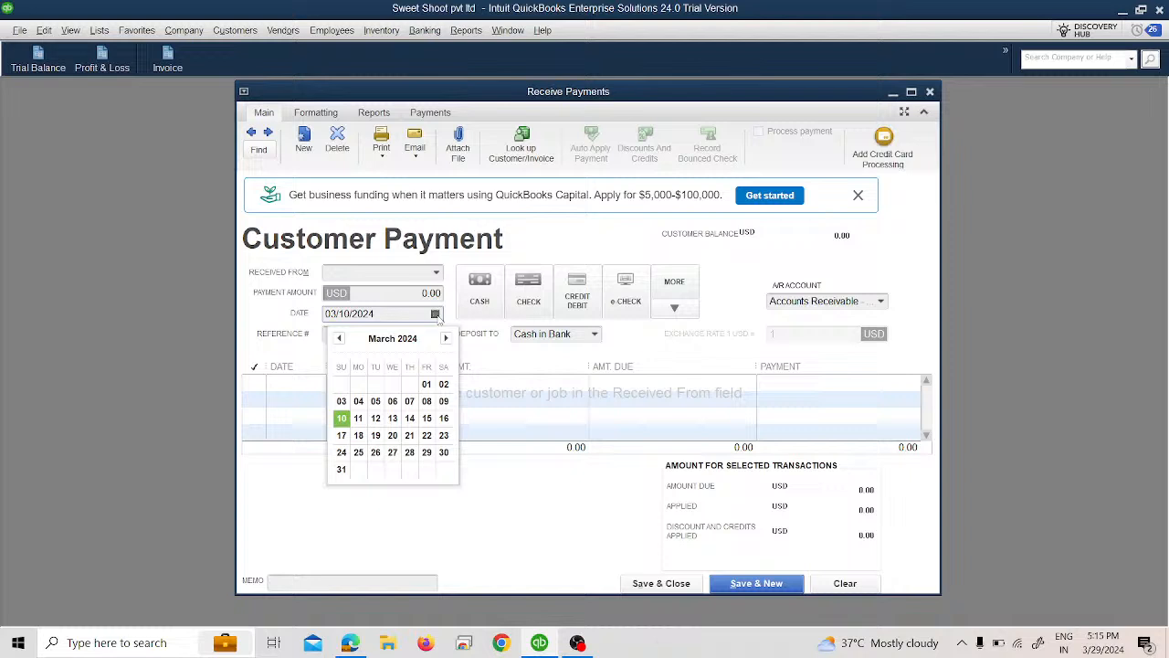
left_click(429, 420)
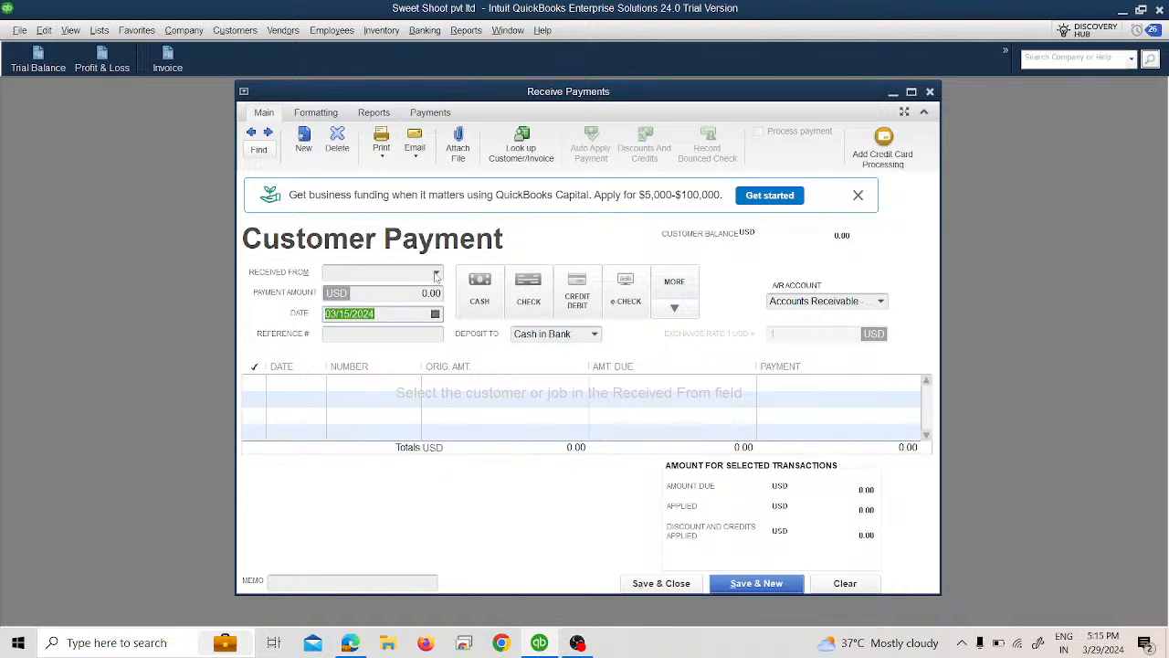
left_click(435, 273)
left_click(392, 407)
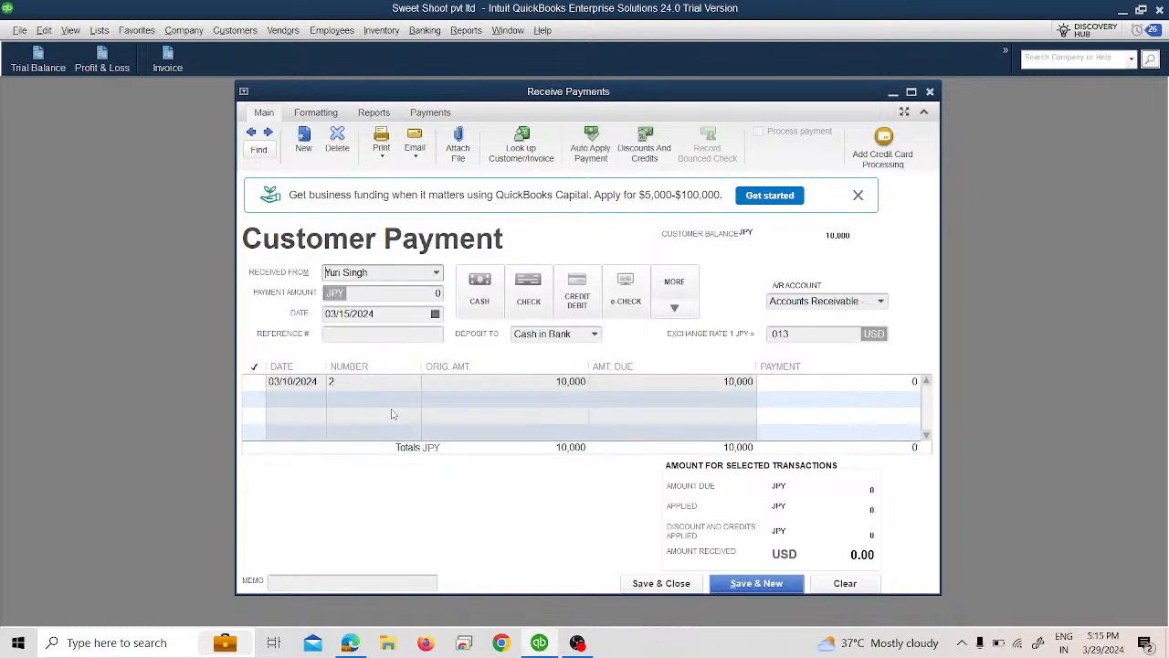
Step: Enter a payment amount of 10,000 JPY and apply it to the open invoice dated 03/10/2024
left_click(416, 293)
type("10000.00")
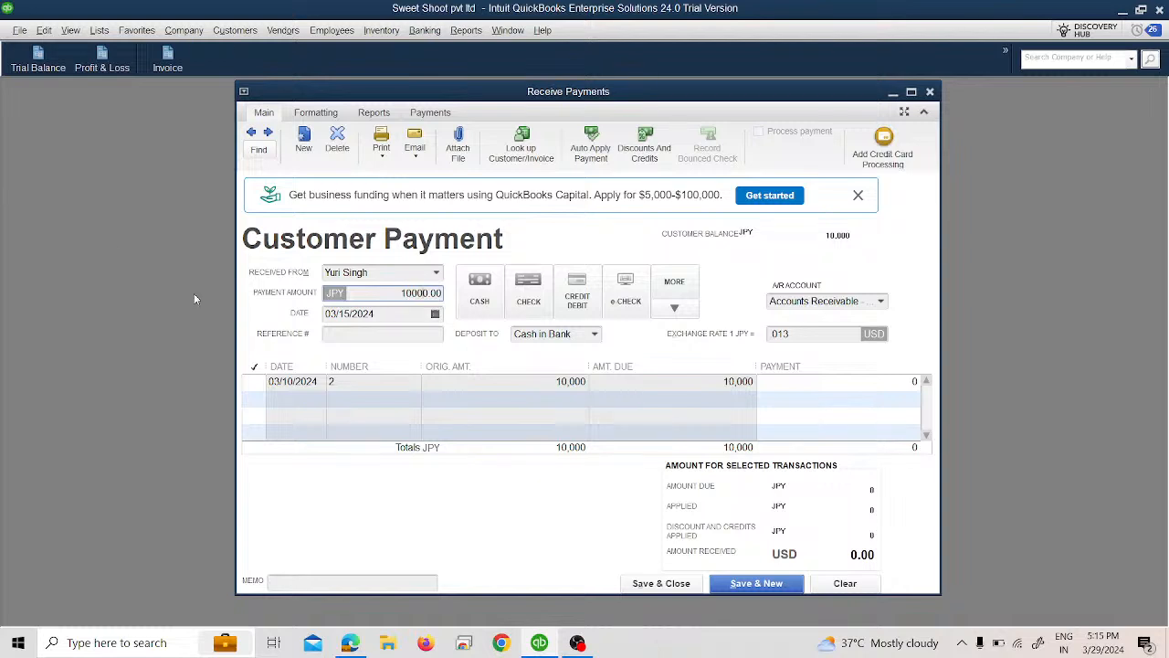
left_click(261, 384)
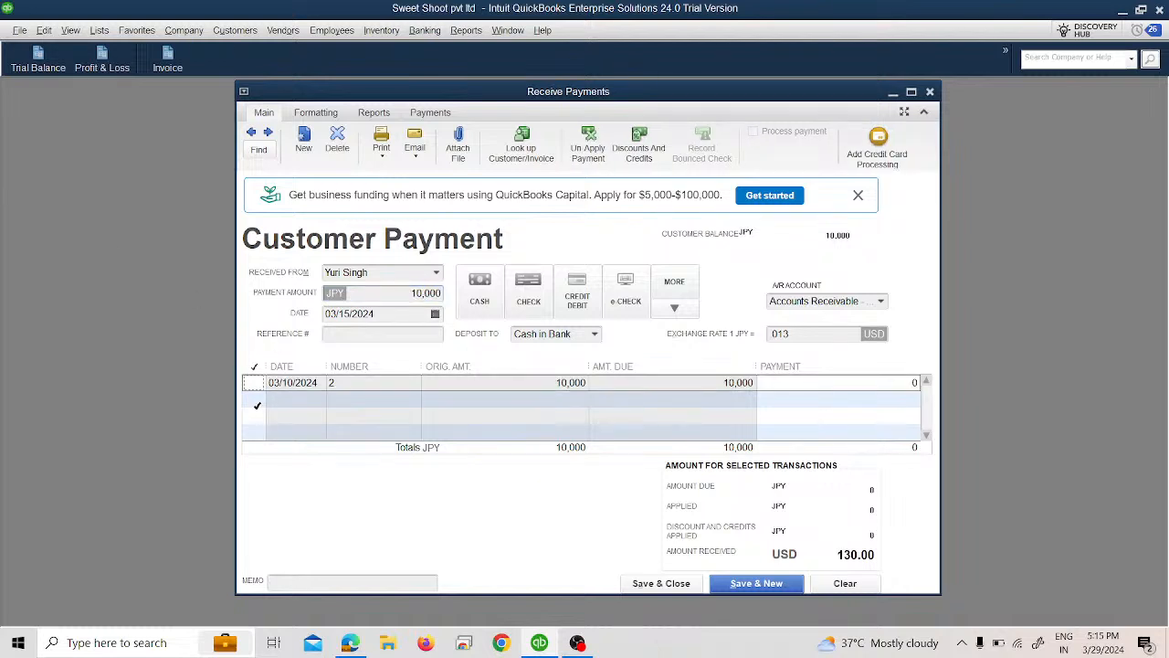
left_click(260, 387)
Step: Set the payment's exchange rate to .012 USD per JPY
left_click(784, 333)
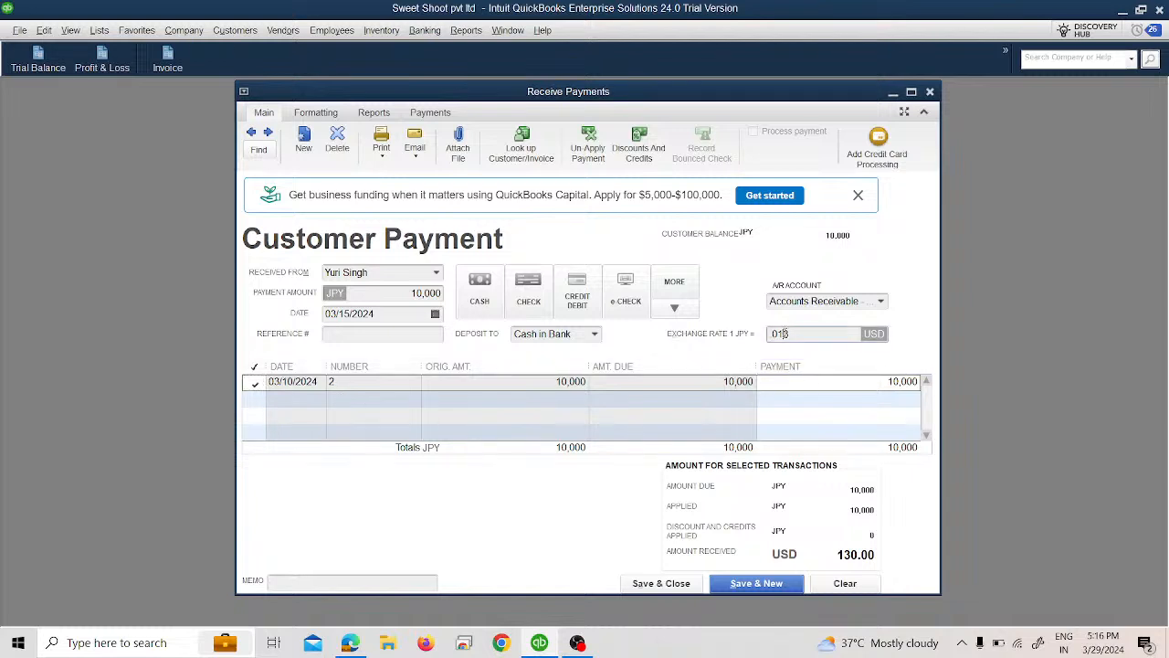
key("BackSpace")
type("2")
key("Tab")
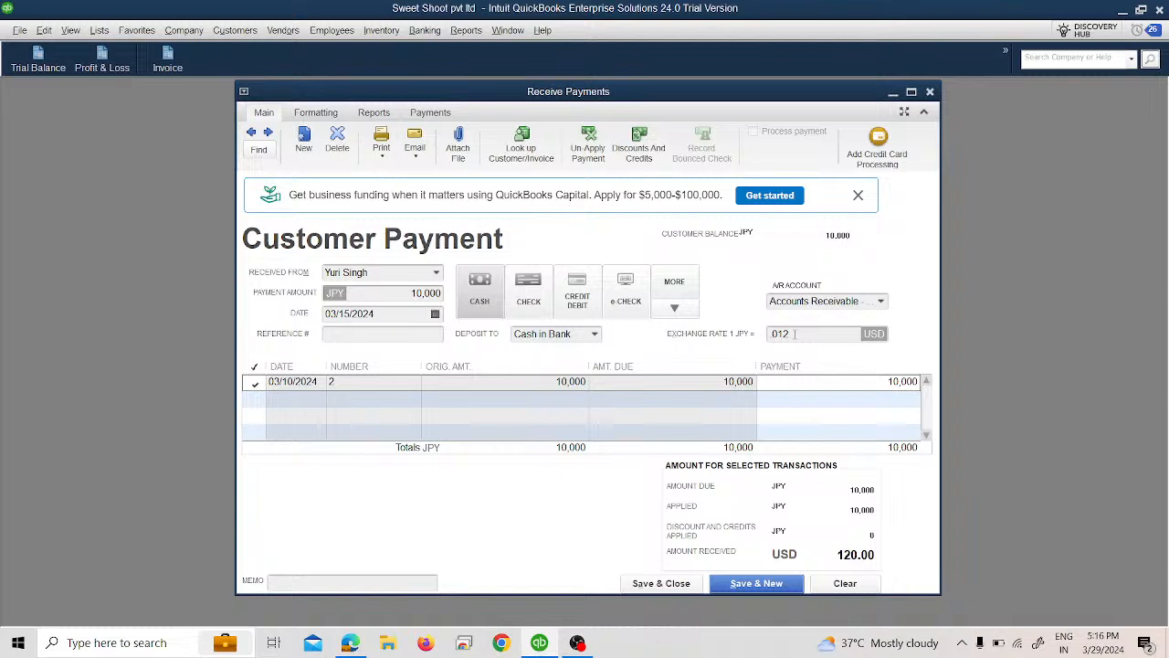
Step: Deposit the payment to Undeposited Funds, and save and close it
left_click(594, 335)
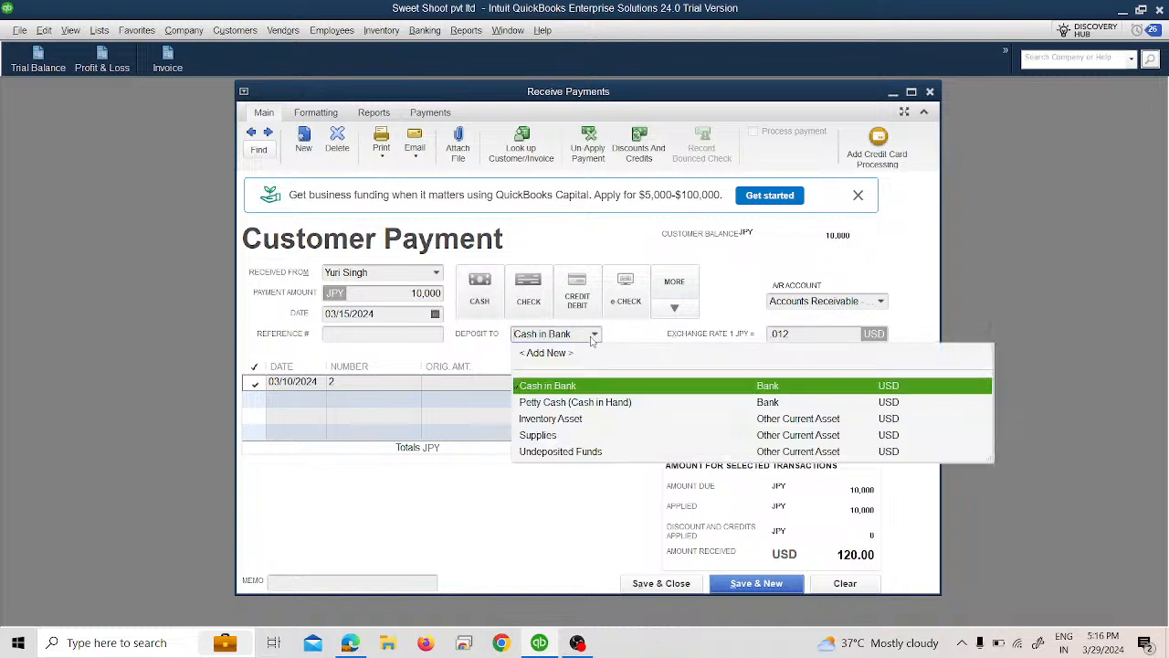
left_click(599, 451)
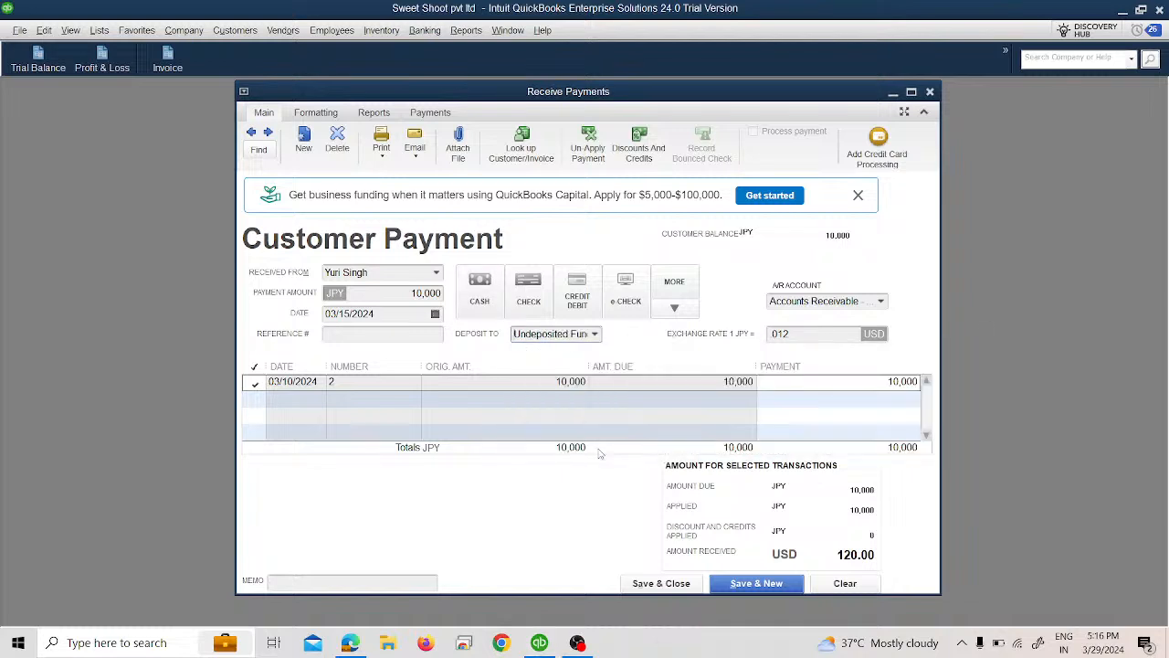
mouse_move(578, 642)
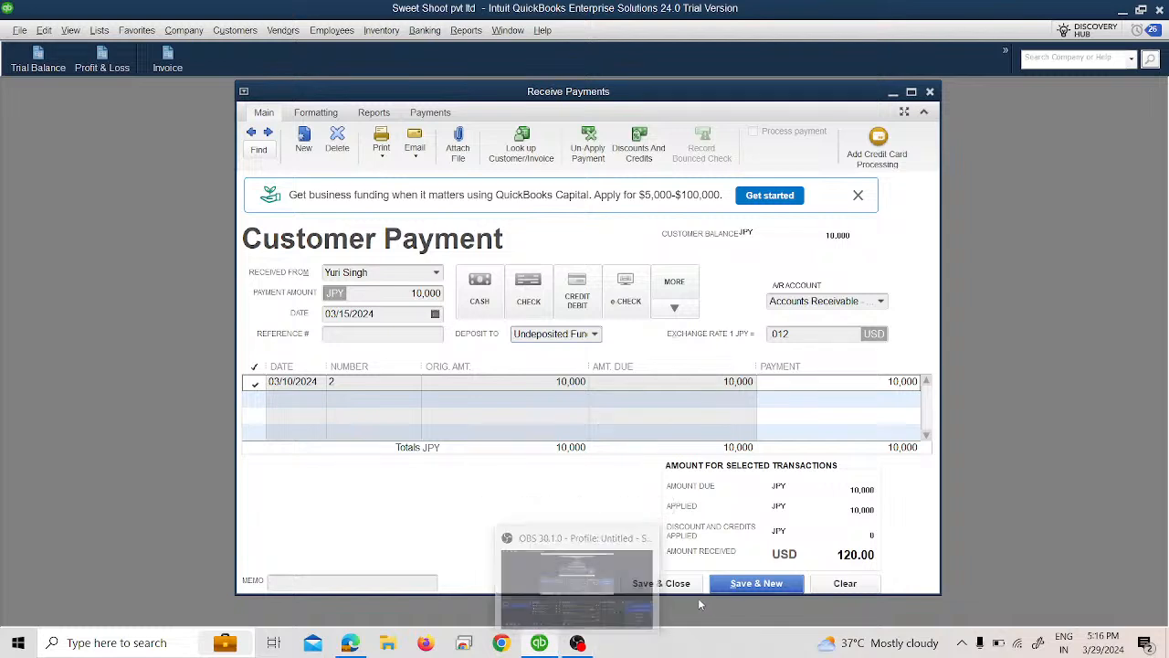
left_click(661, 582)
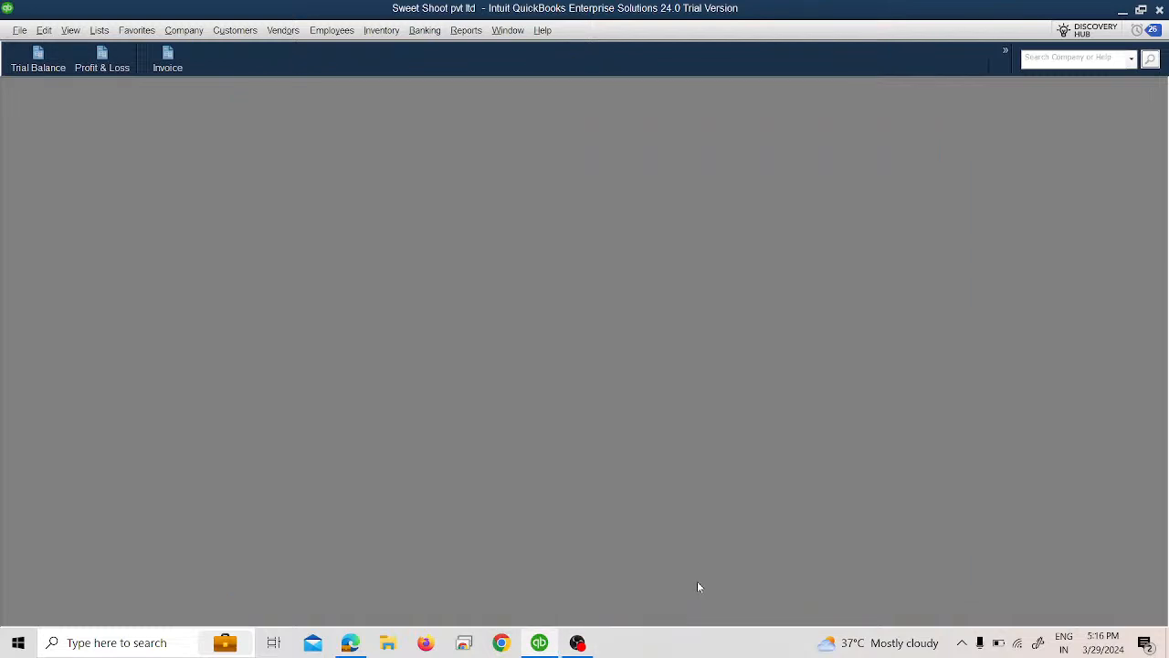
Step: Open the Trial Balance report, review the Accounts Receivable and Undeposited Funds balances, and close it
left_click(60, 58)
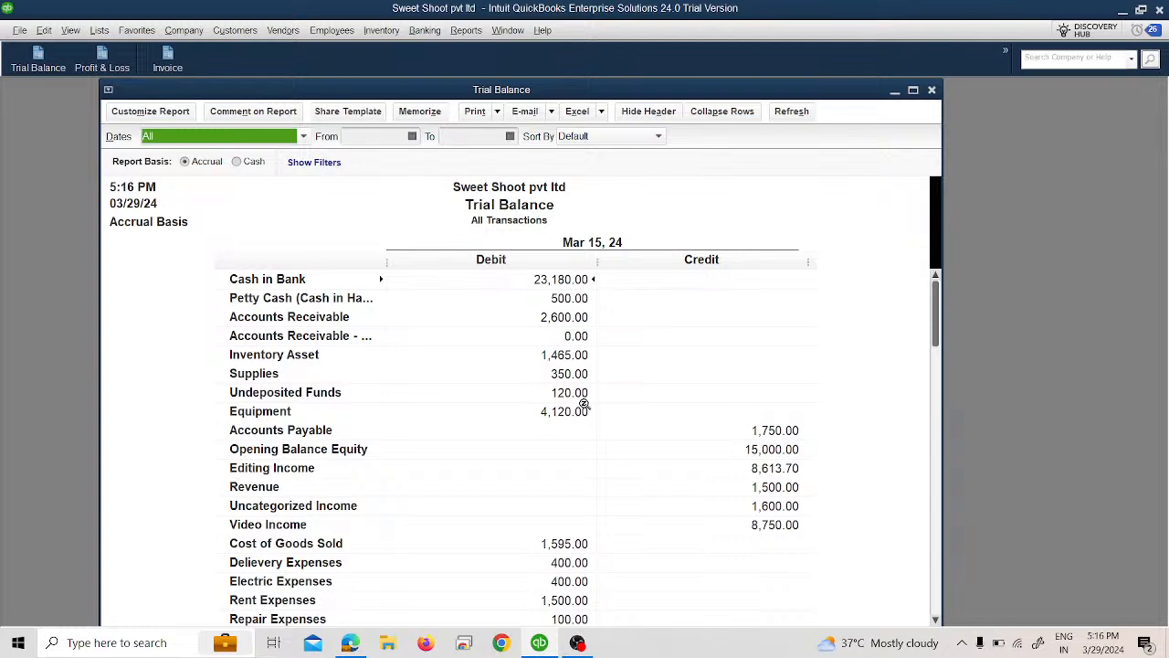
left_click(932, 89)
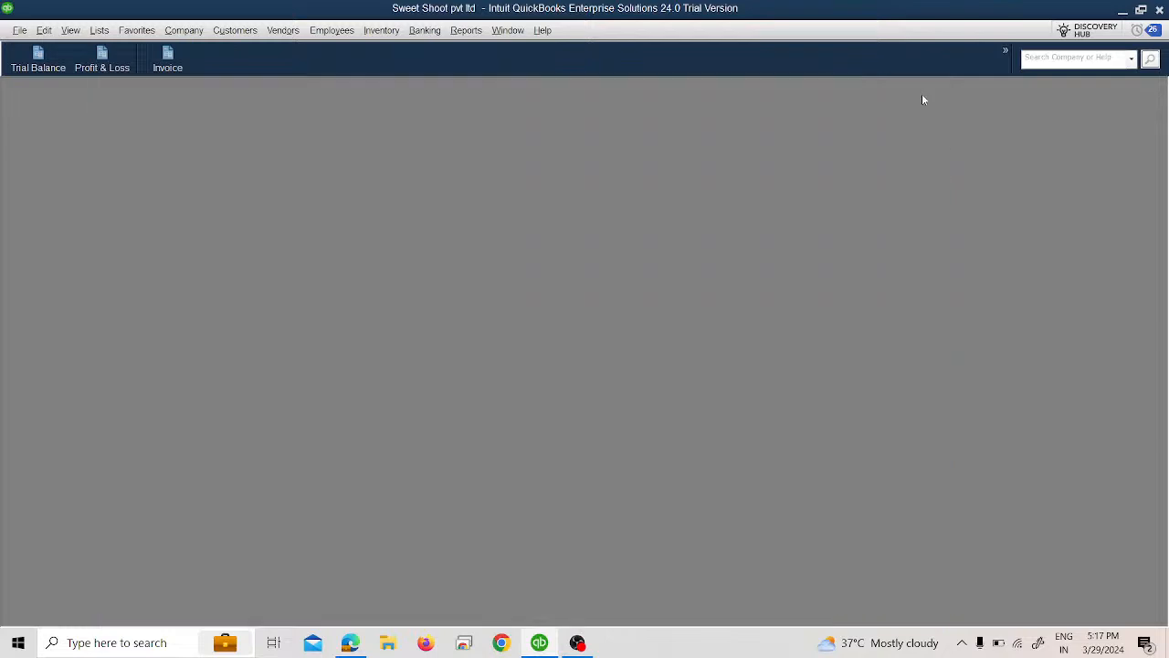
Step: Start a bank deposit, view the Japanese Yen payments, and add the 03/15/2024 payment of 10,000 JPY to it
left_click(440, 31)
left_click(430, 116)
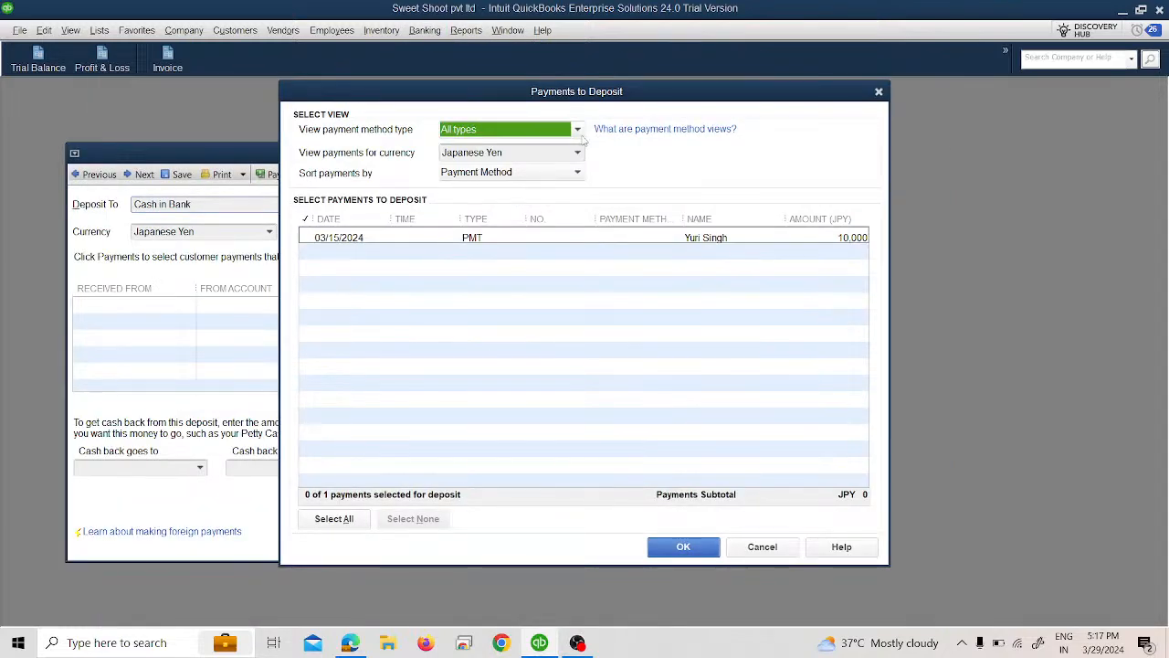
left_click(577, 152)
left_click(573, 162)
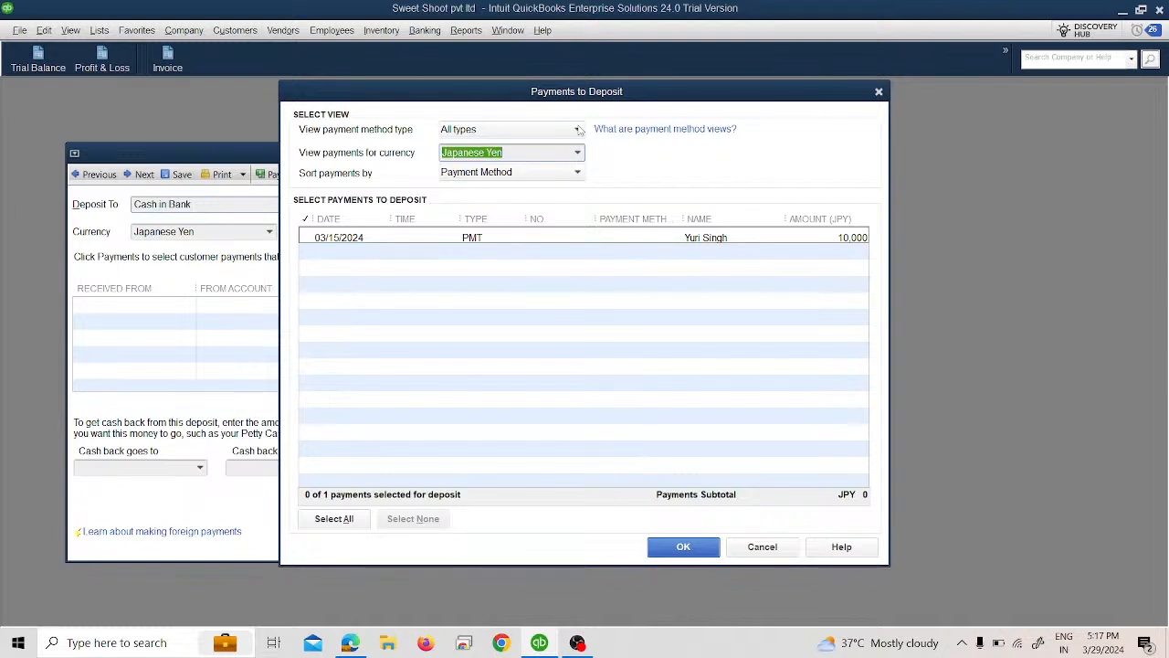
left_click(577, 154)
left_click(673, 150)
left_click(310, 237)
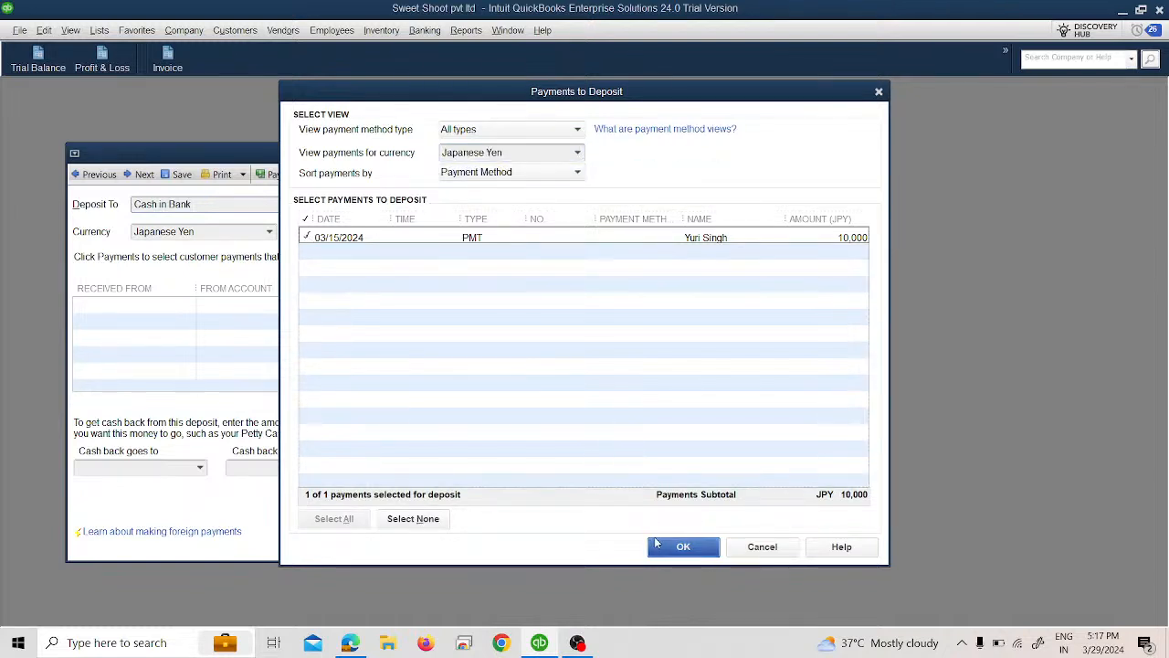
left_click(679, 547)
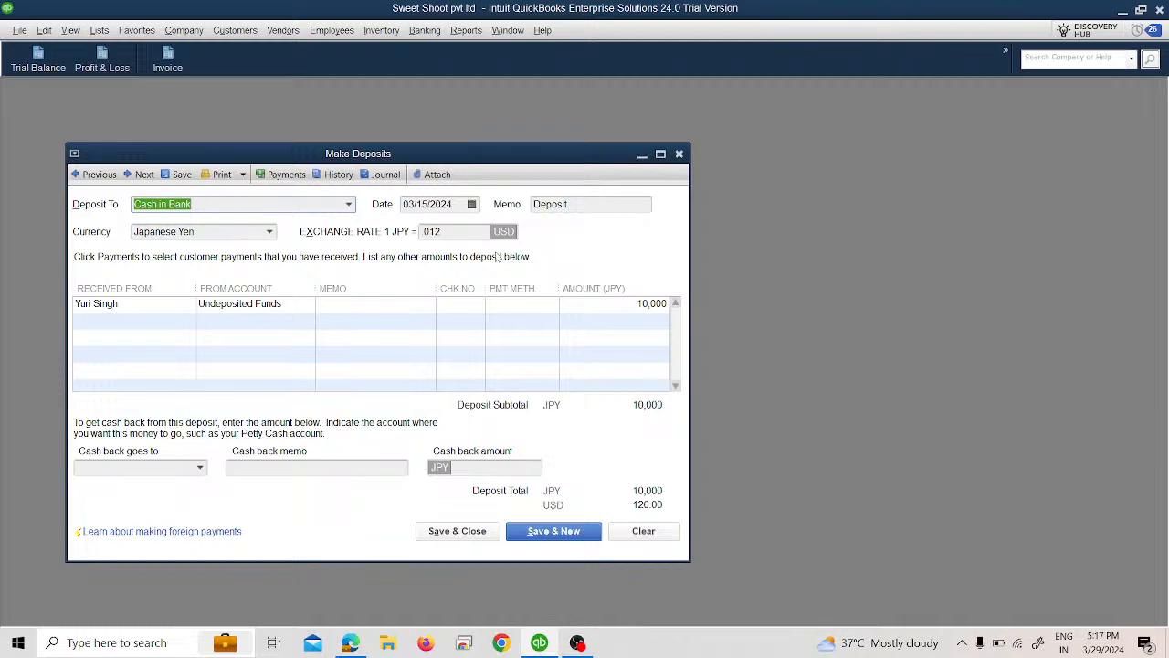
Step: Begin adding a new Expense account from the second line of the bank deposit
left_click(234, 322)
left_click(308, 321)
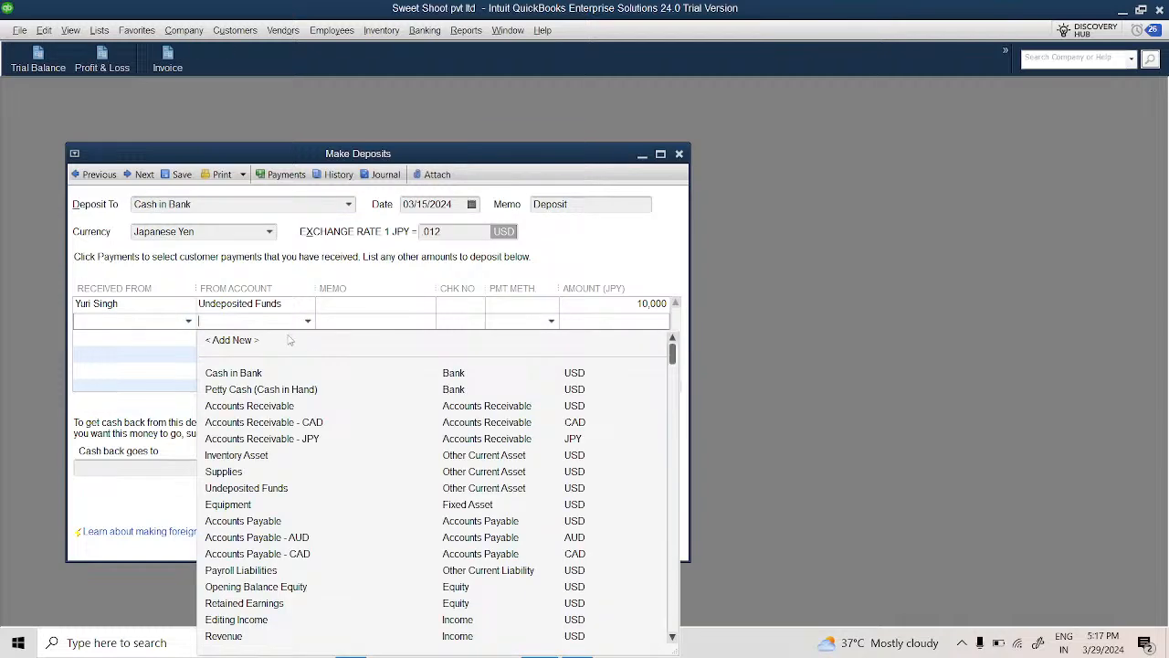
left_click(290, 340)
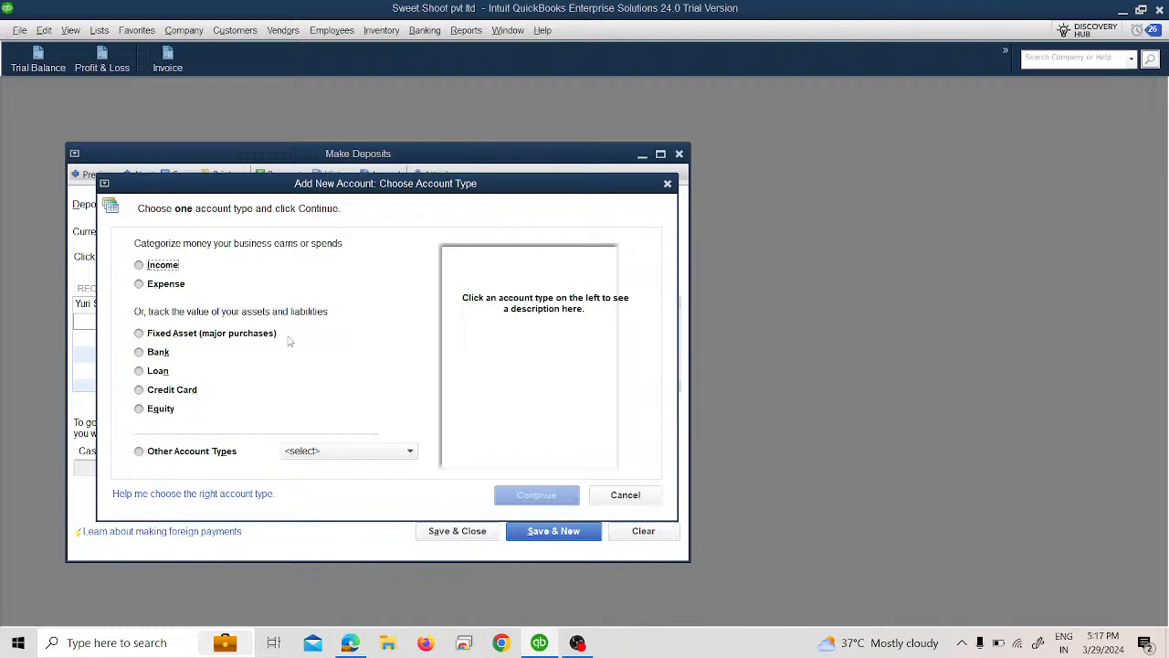
left_click(183, 290)
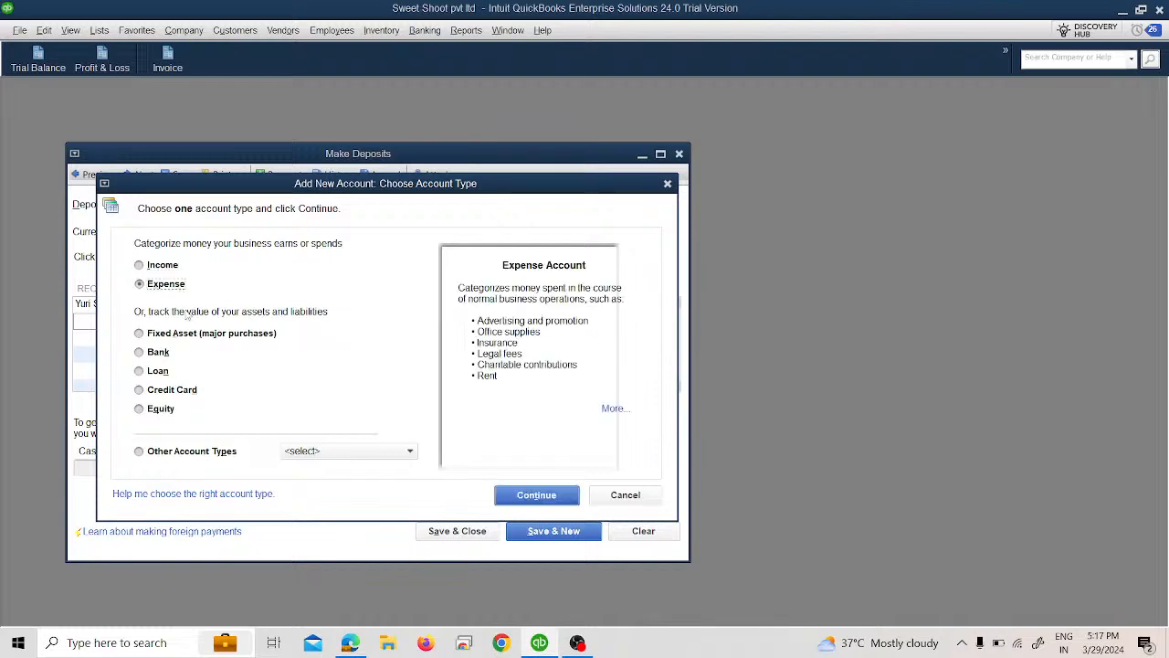
left_click(537, 494)
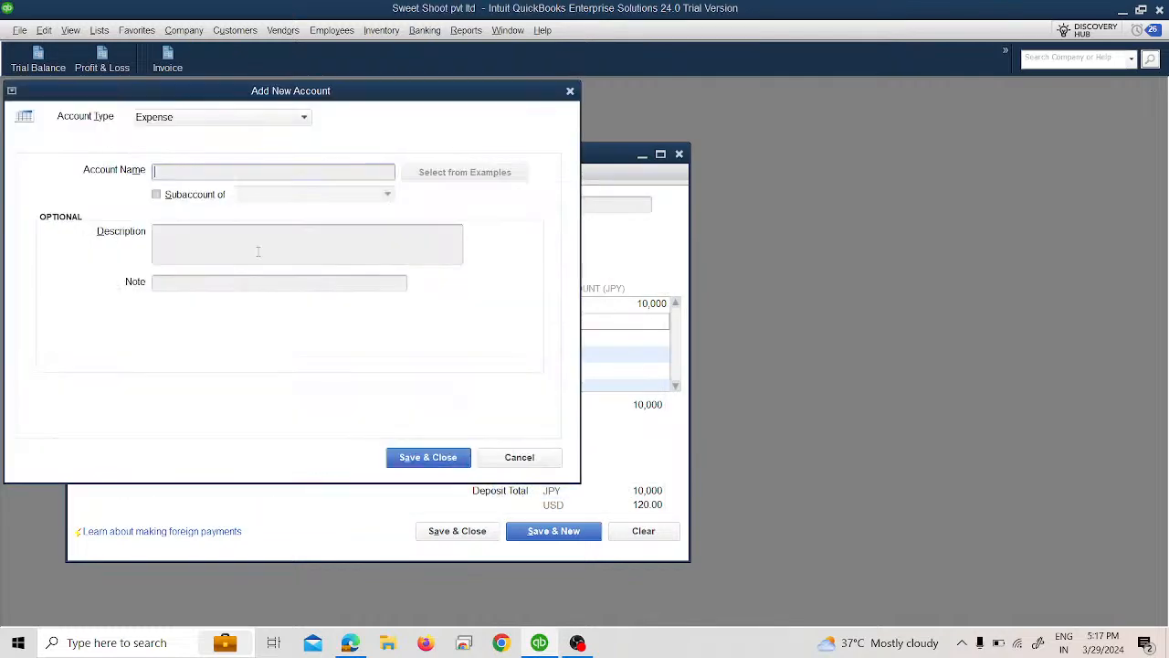
Step: Name the new expense account Exchange & Transfer Fees and save it to the deposit line
type("Exchange &")
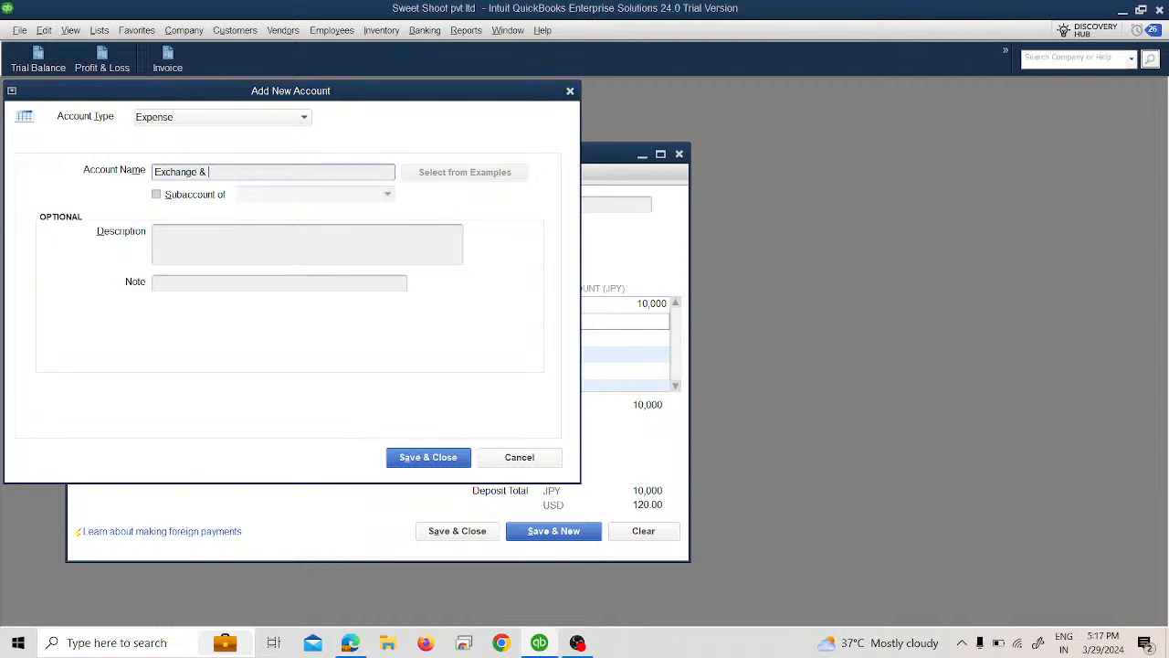
type(" Transfer Fees Expens")
key("BackSpace")
key("BackSpace")
key("BackSpace")
key("BackSpace")
key("BackSpace")
key("BackSpace")
key("BackSpace")
left_click(408, 459)
Step: Set the Exchange & Transfer Fees line amount to -1000 JPY, and save and close the deposit
left_click(601, 319)
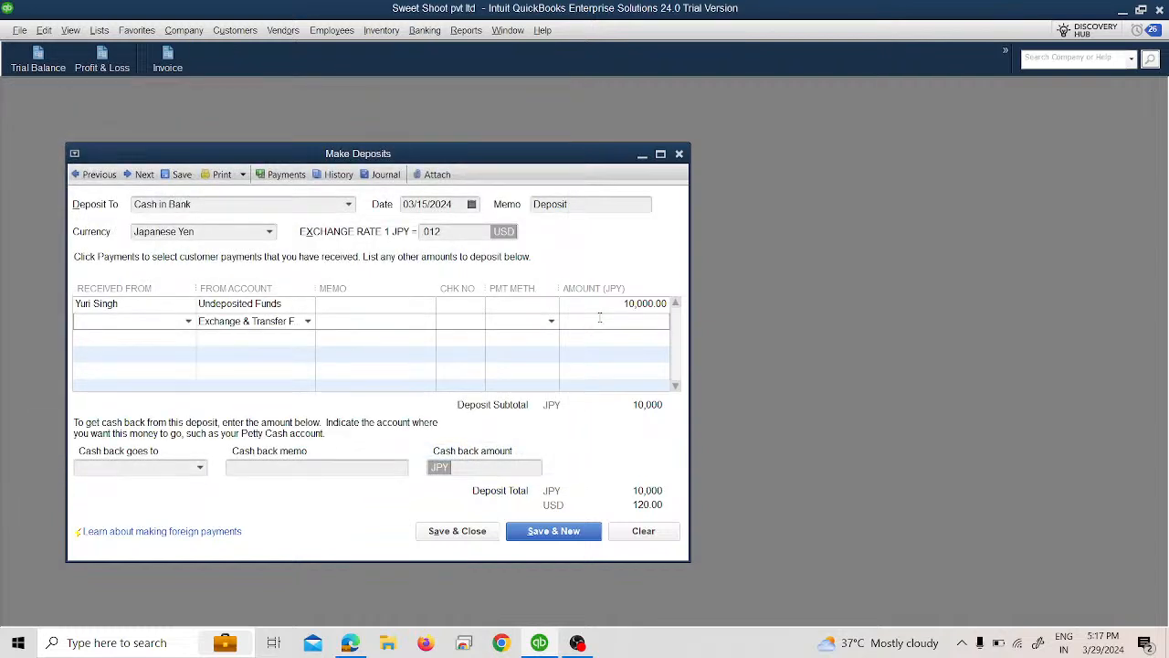
key("plus")
type("1000")
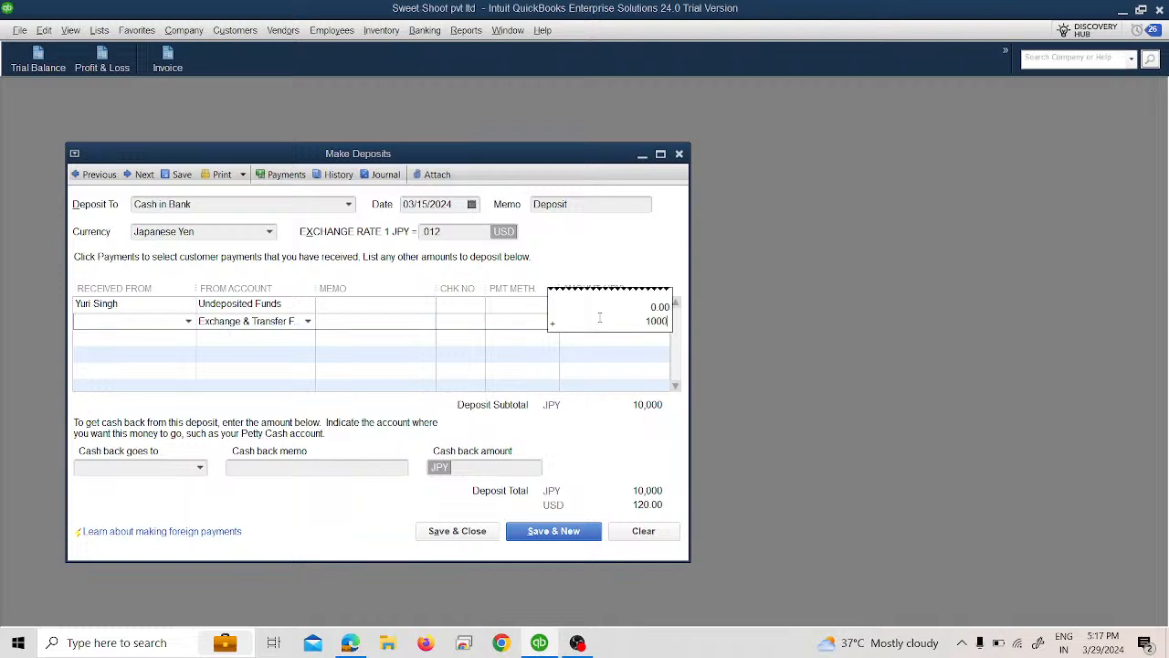
key("BackSpace")
key("BackSpace")
key("BackSpace")
key("BackSpace")
left_click(584, 198)
left_click(642, 341)
left_click(577, 196)
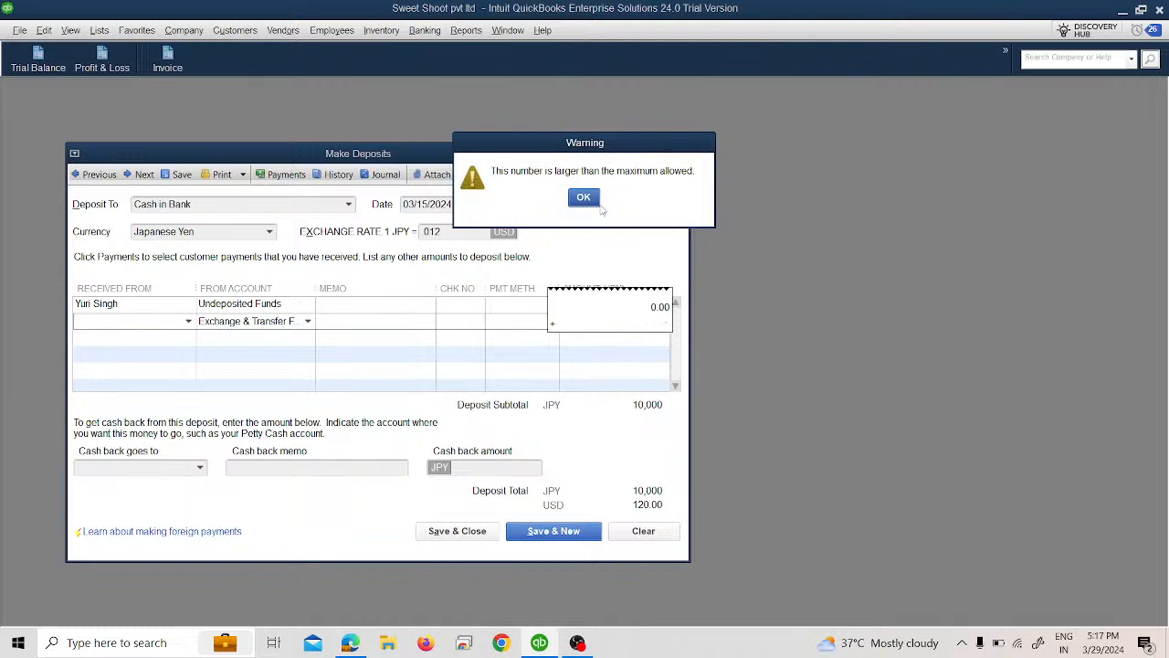
left_click(598, 205)
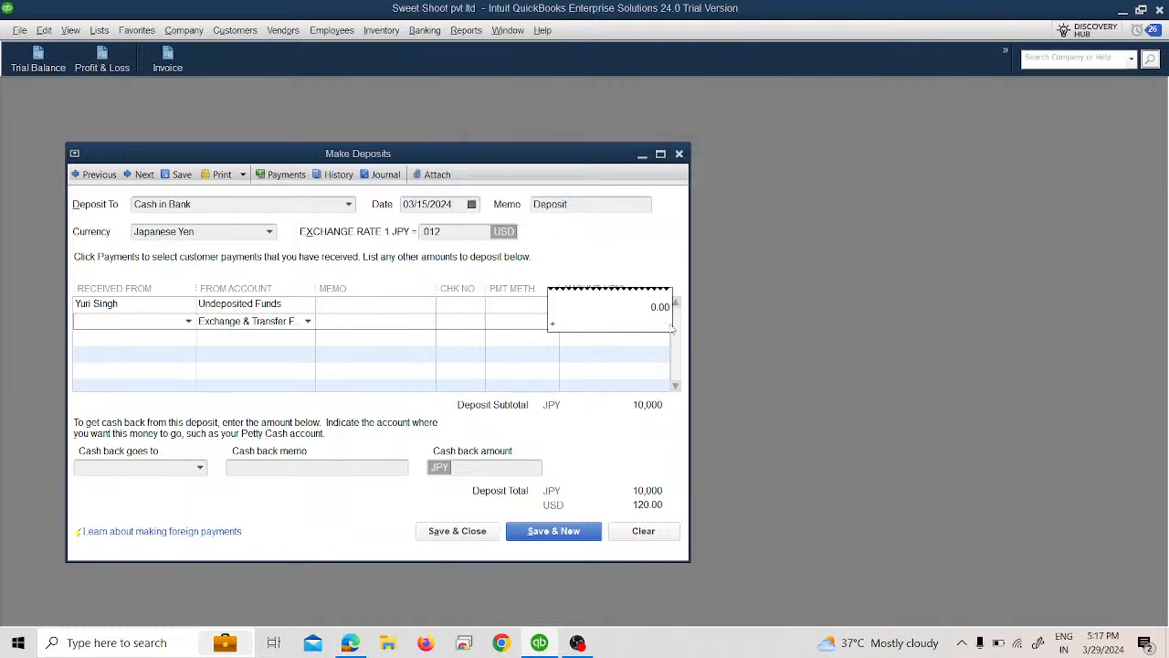
type("-1000")
key("Return")
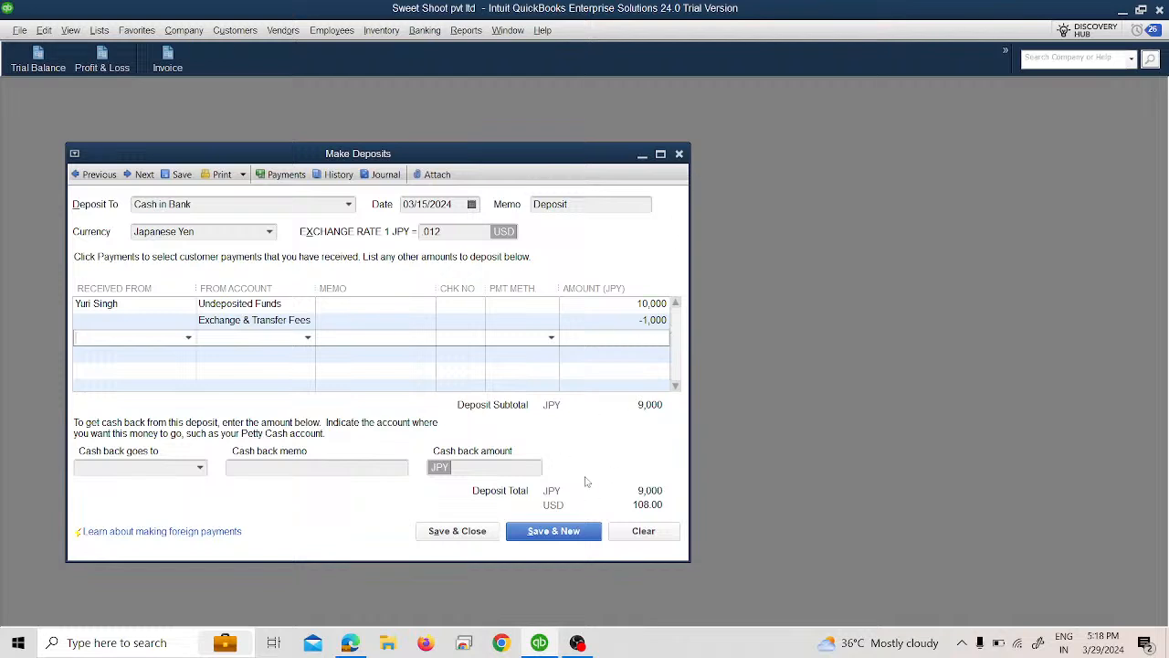
left_click(472, 539)
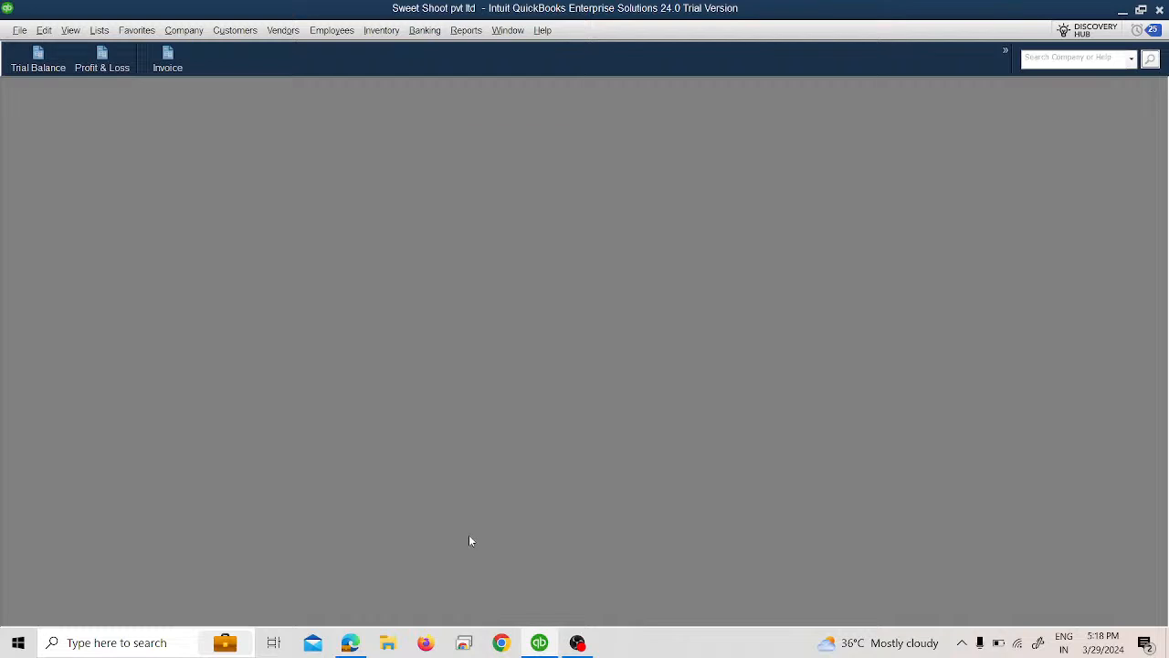
Step: Open the Trial Balance, widen the account name column, and review the transactions behind Exchange Gain or Loss
left_click(37, 59)
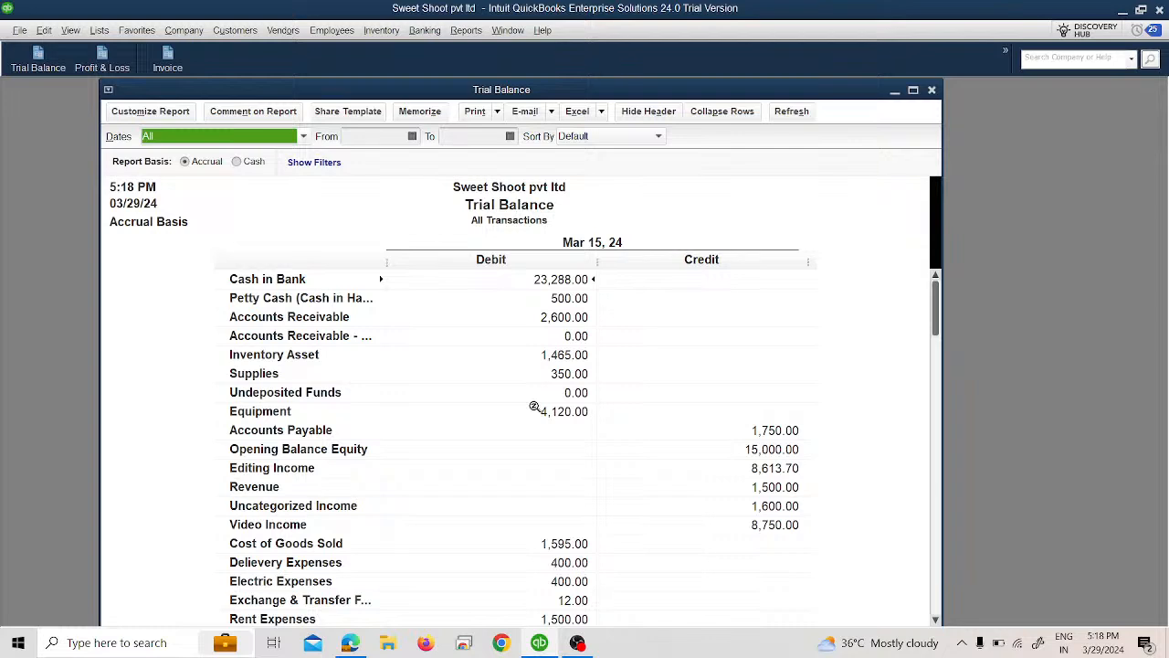
left_click_drag(386, 263, 395, 263)
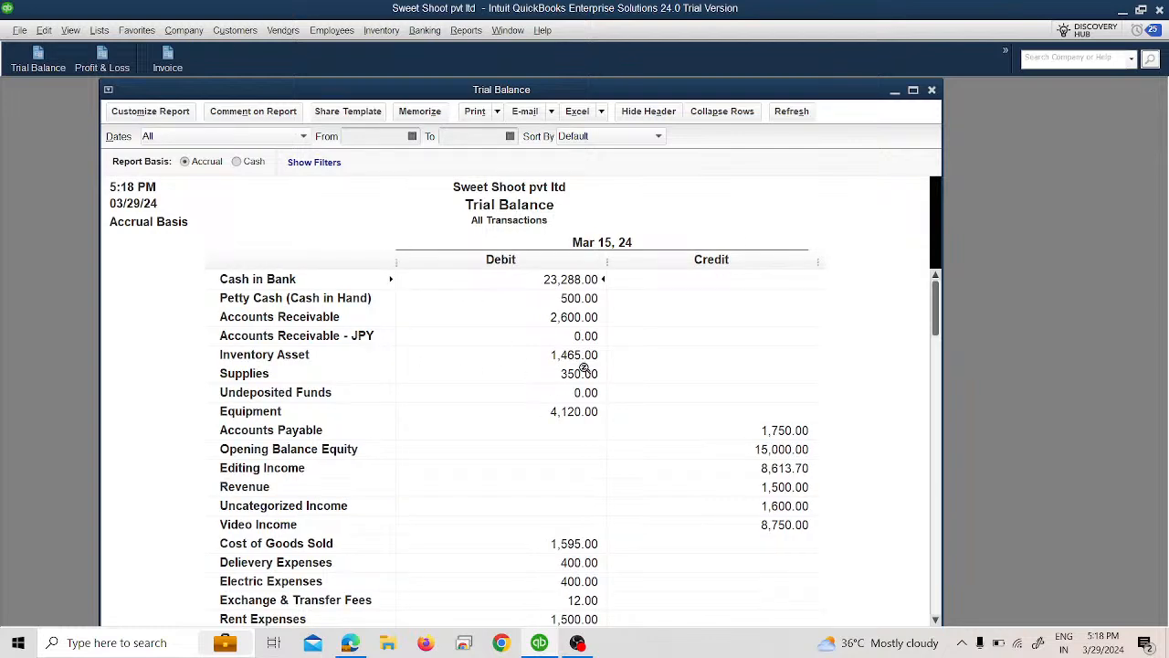
scroll(595, 391, "down", 2)
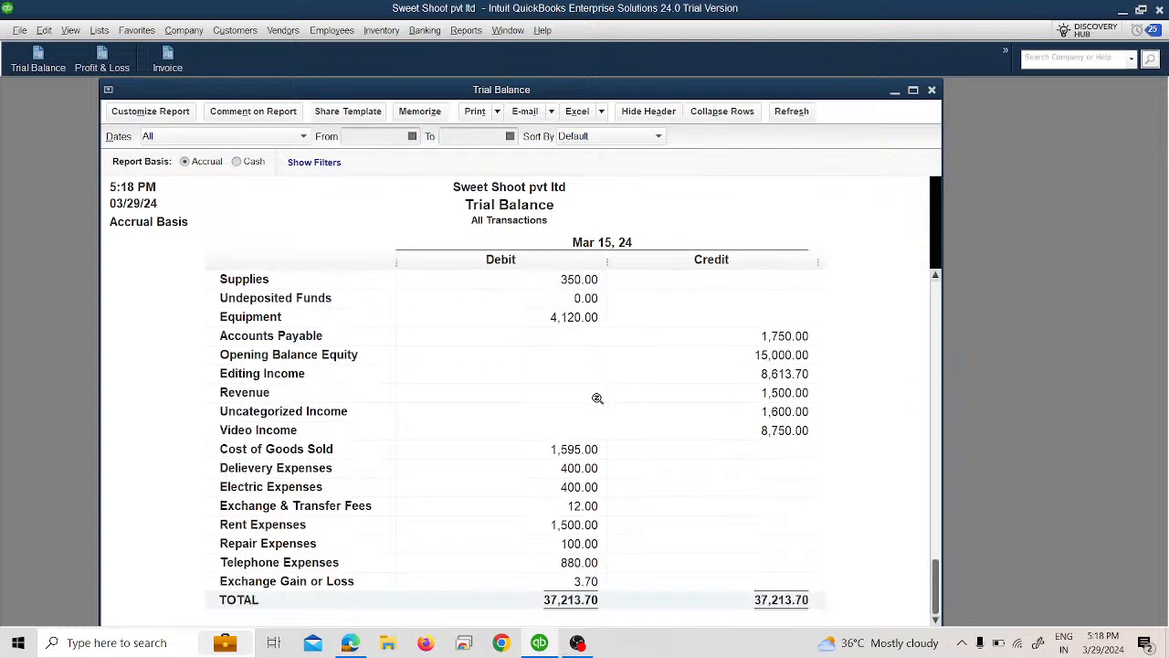
double_click(581, 582)
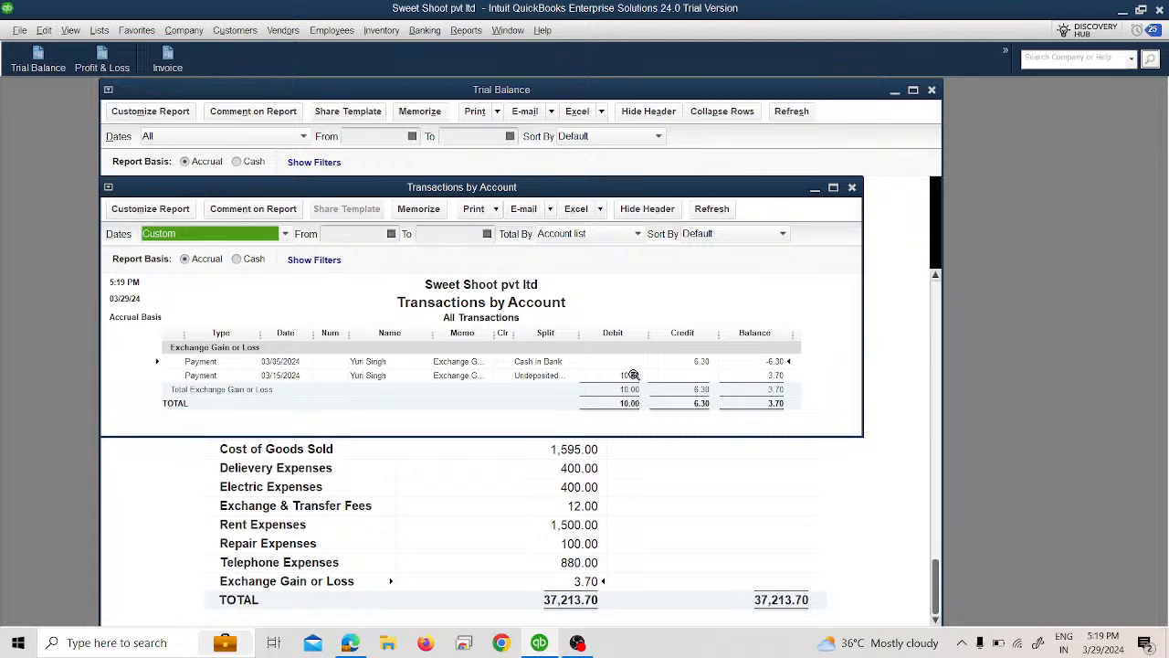
left_click(853, 187)
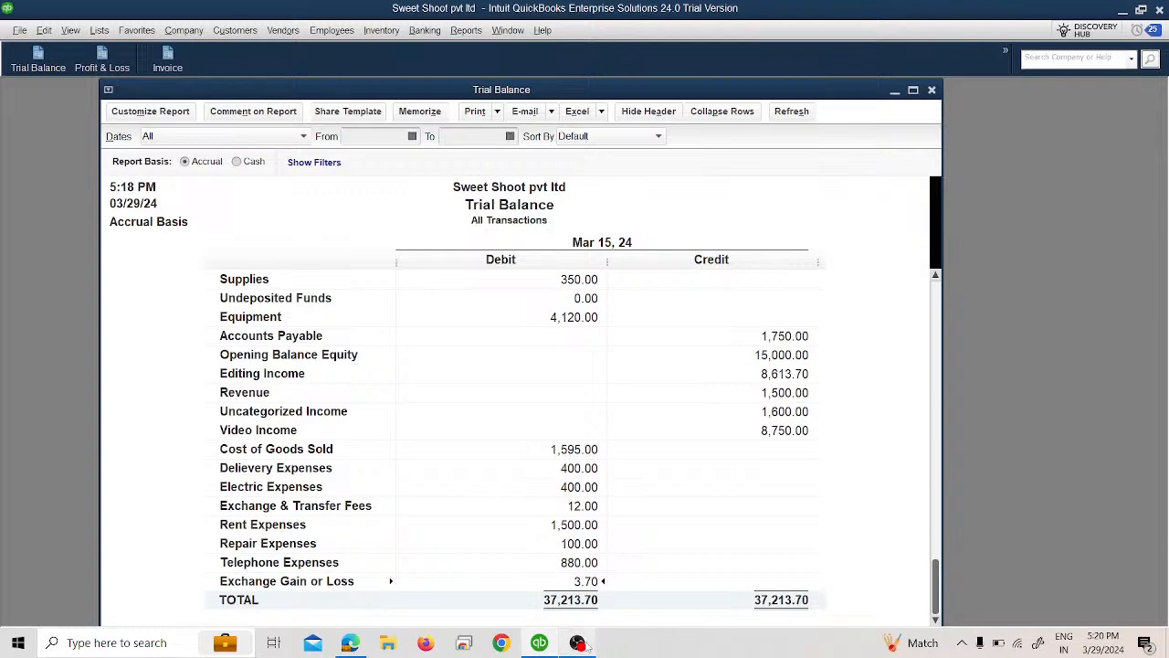
mouse_move(584, 645)
left_click(350, 642)
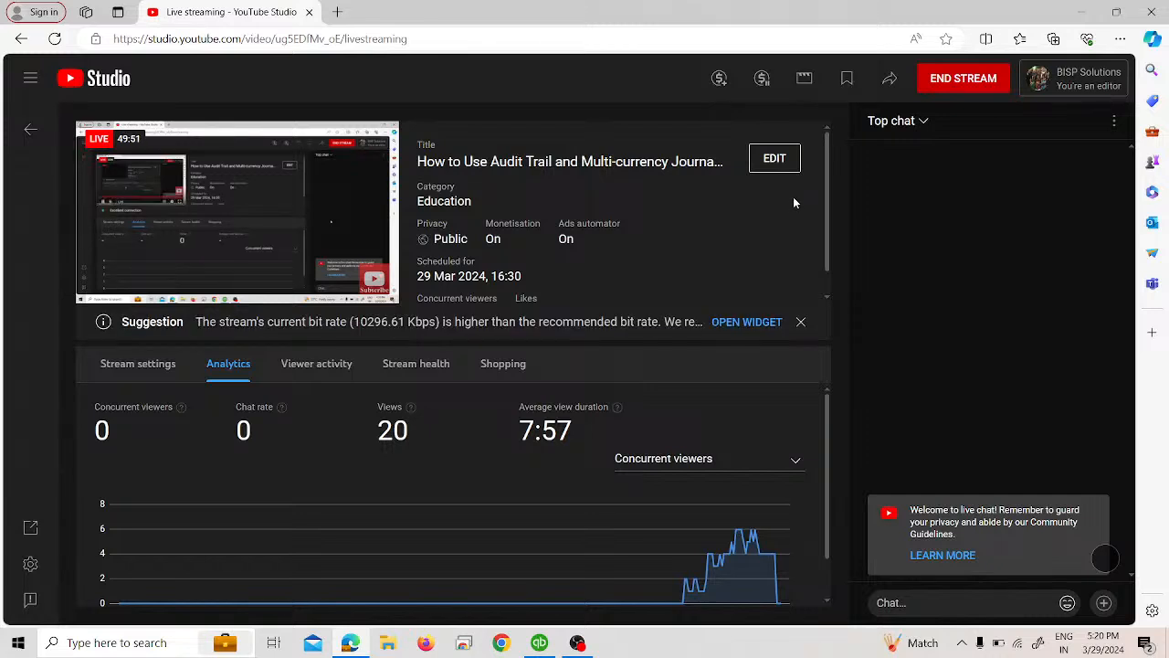
left_click(539, 642)
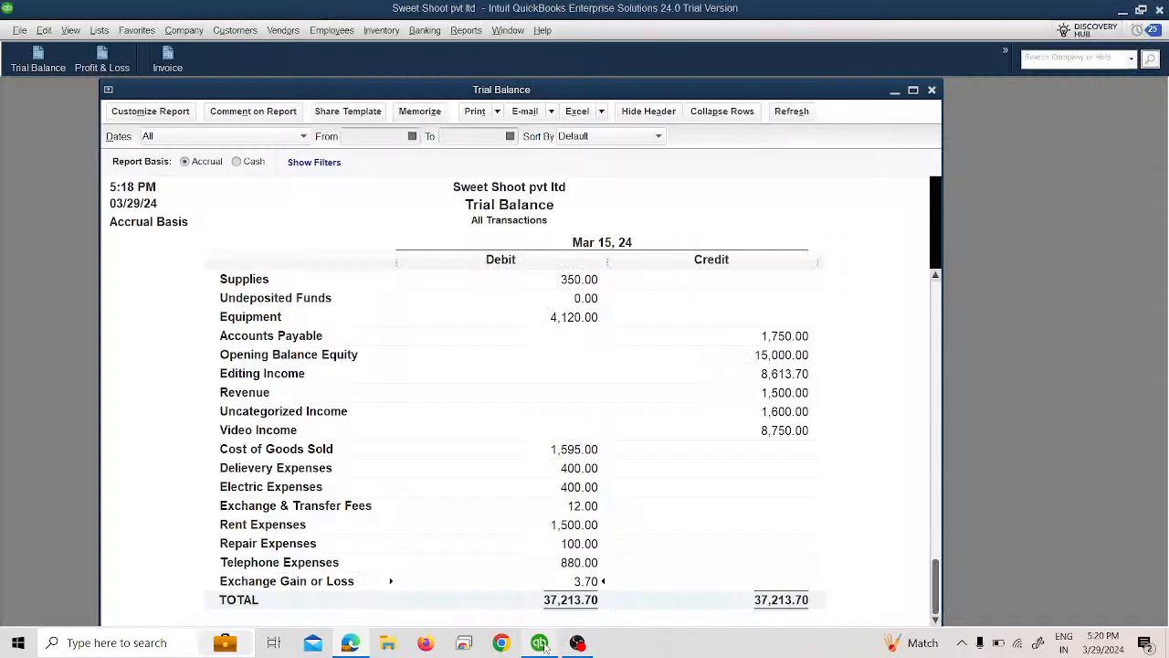
Step: Close the Trial Balance report and switch to the YouTube Studio live stream page in the browser
left_click(931, 89)
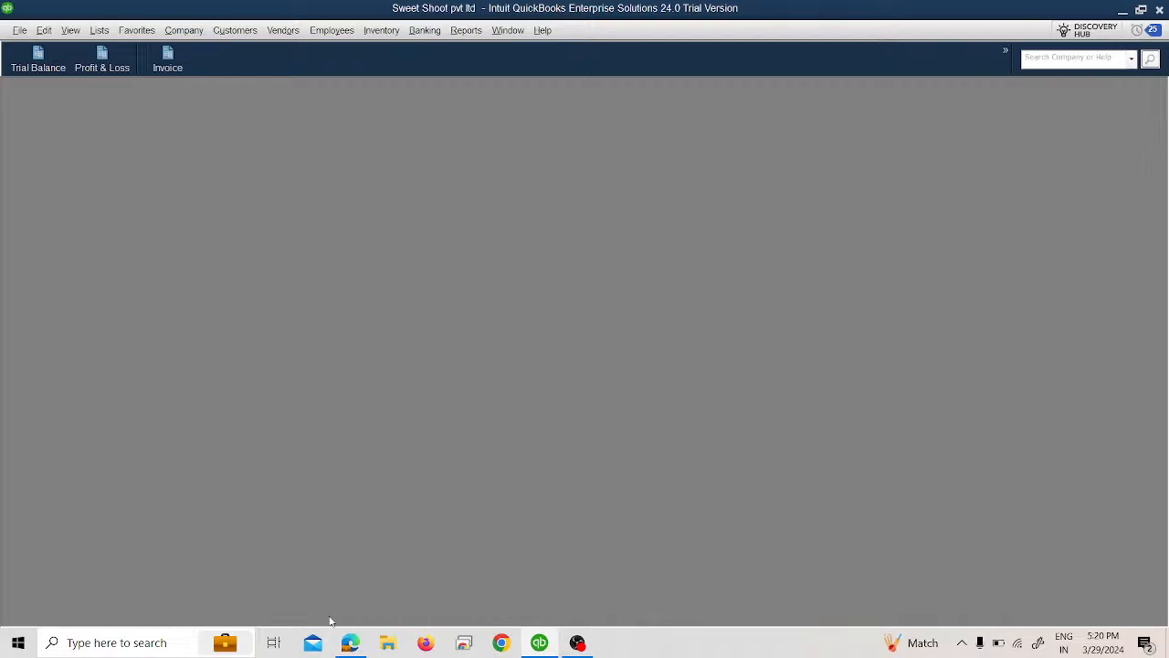
left_click(350, 642)
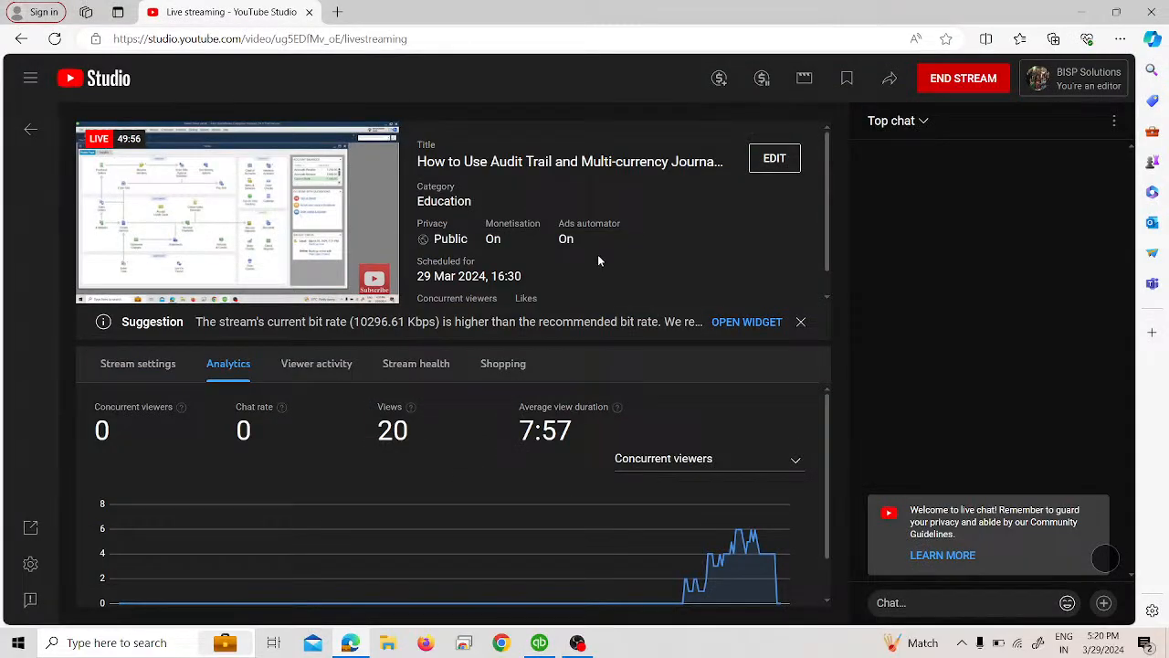